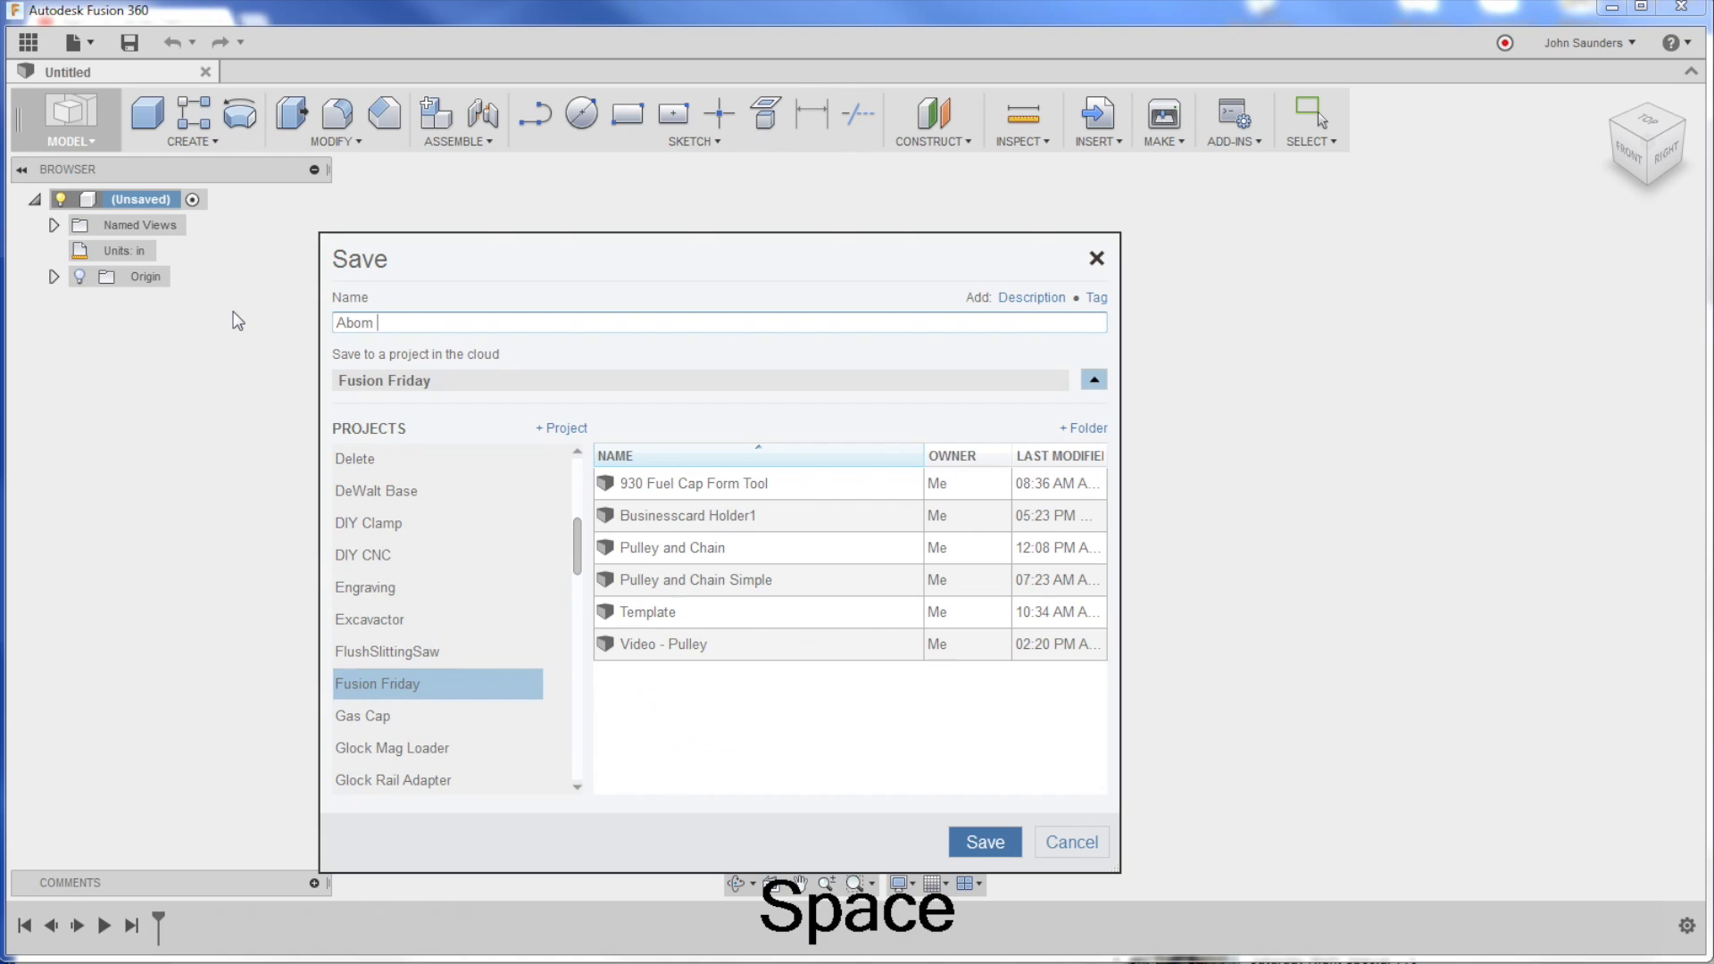
Step: Save the new design as "Abom Parking Attachment" in the Fusion Friday project
text(Attachment)
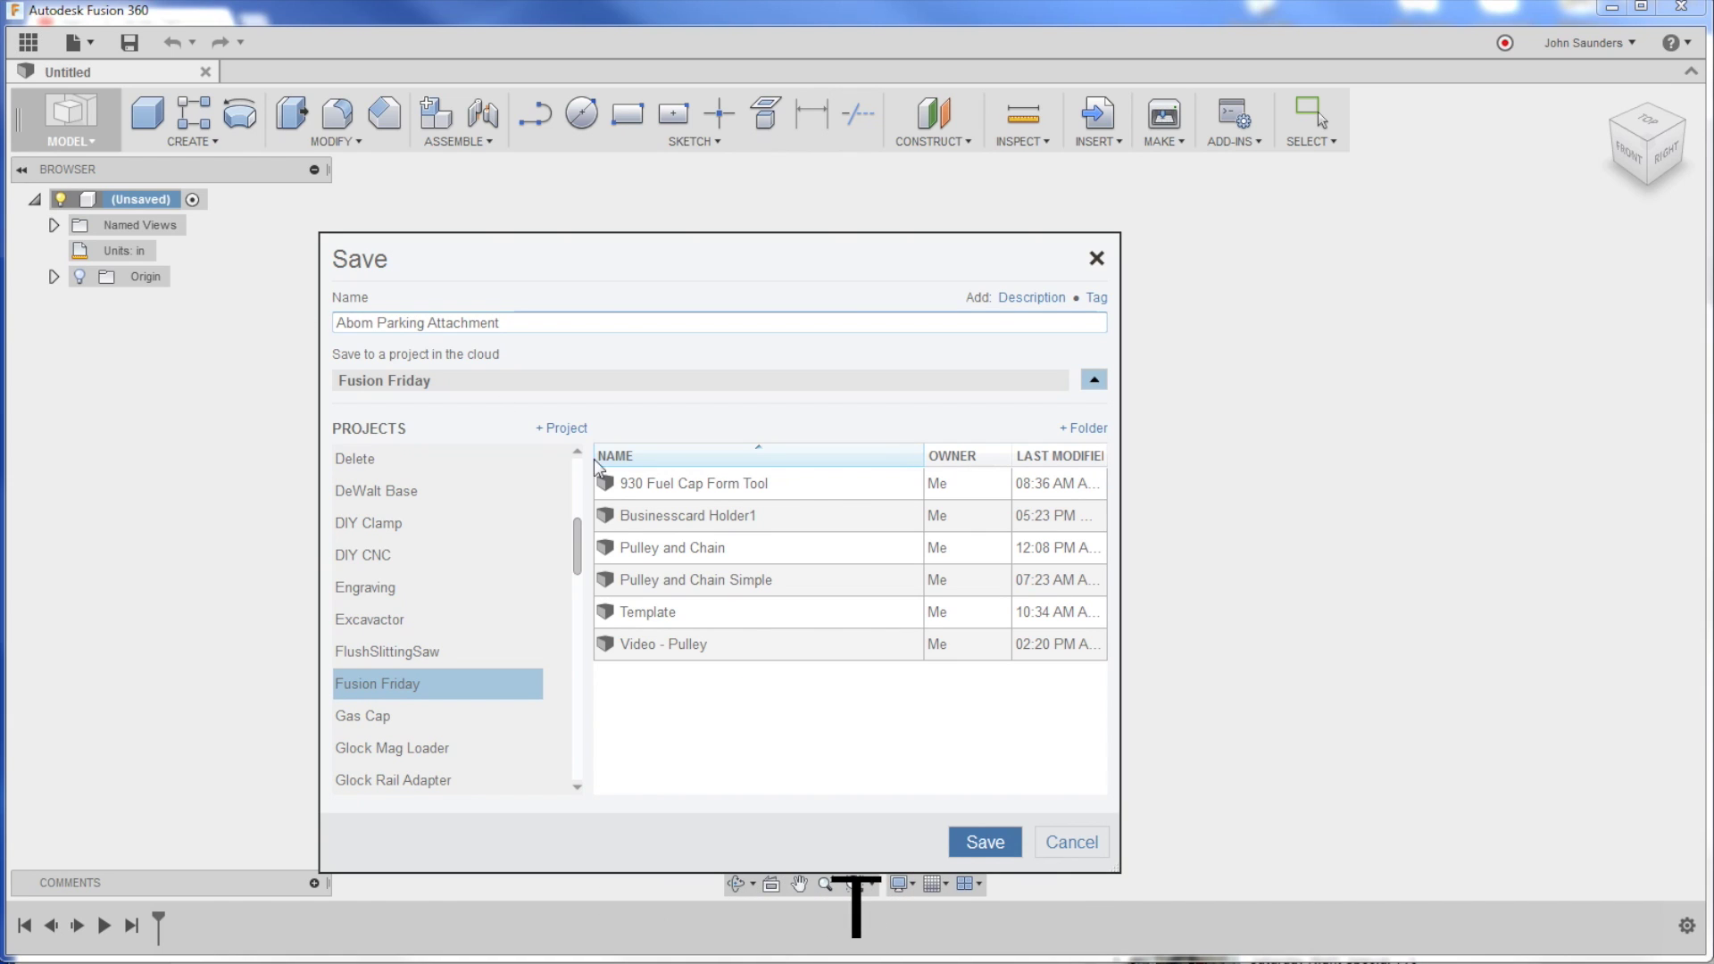
click(963, 846)
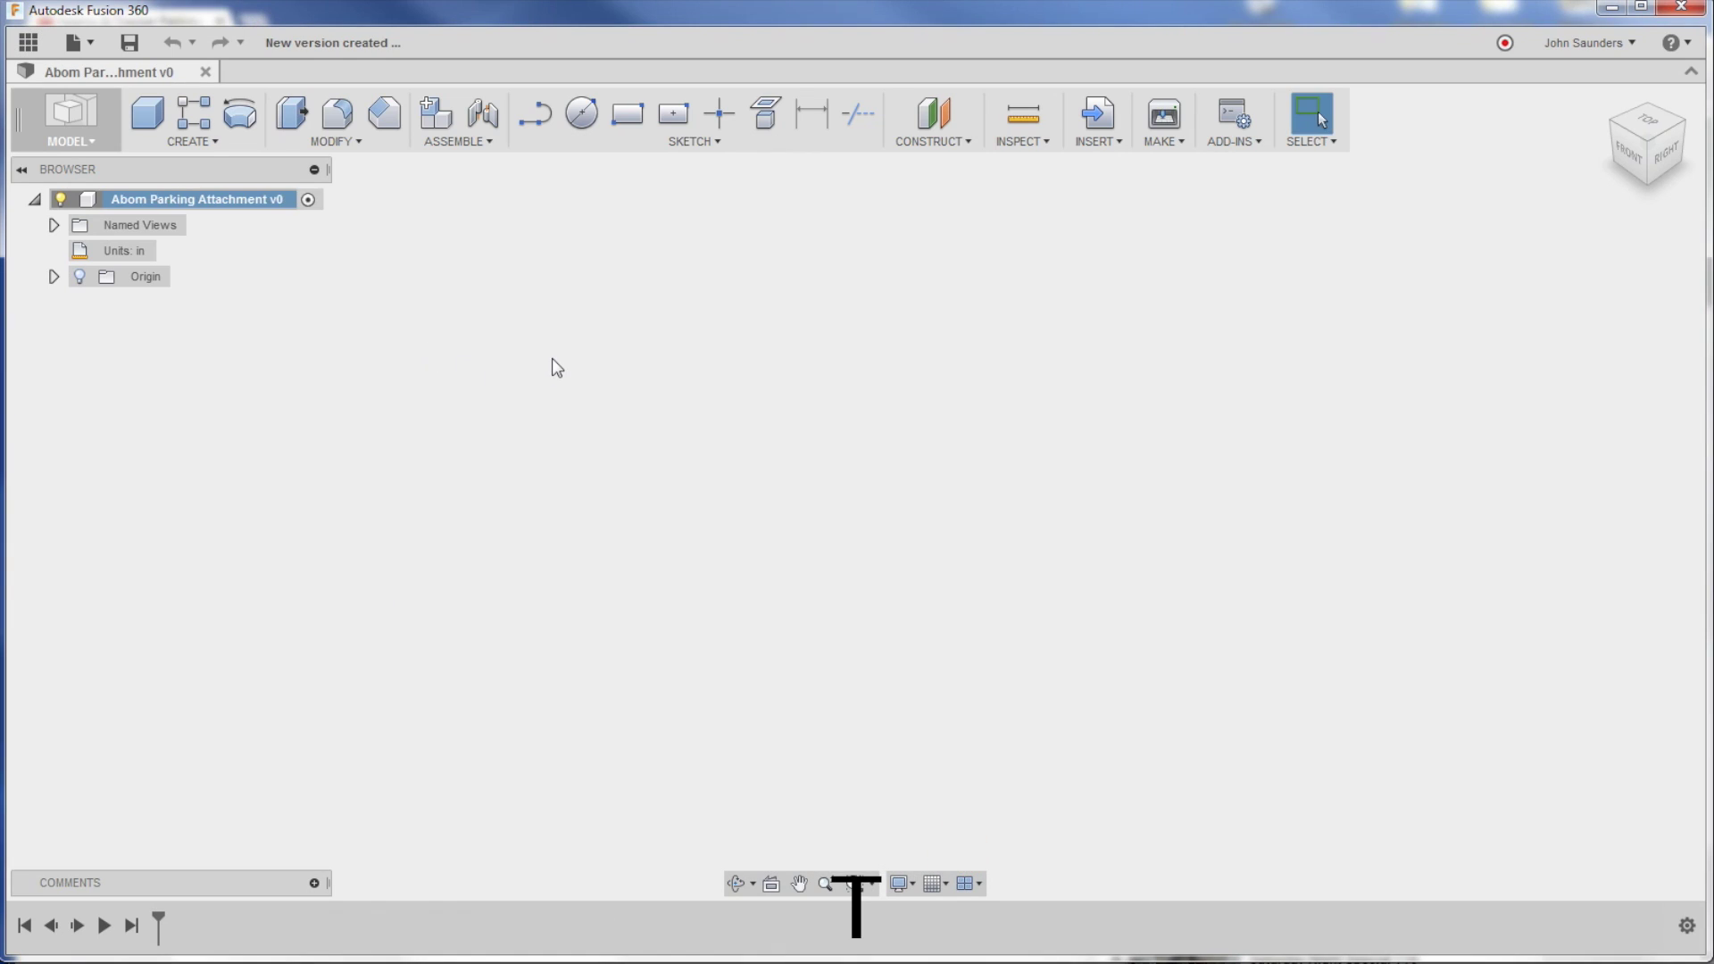
click(541, 371)
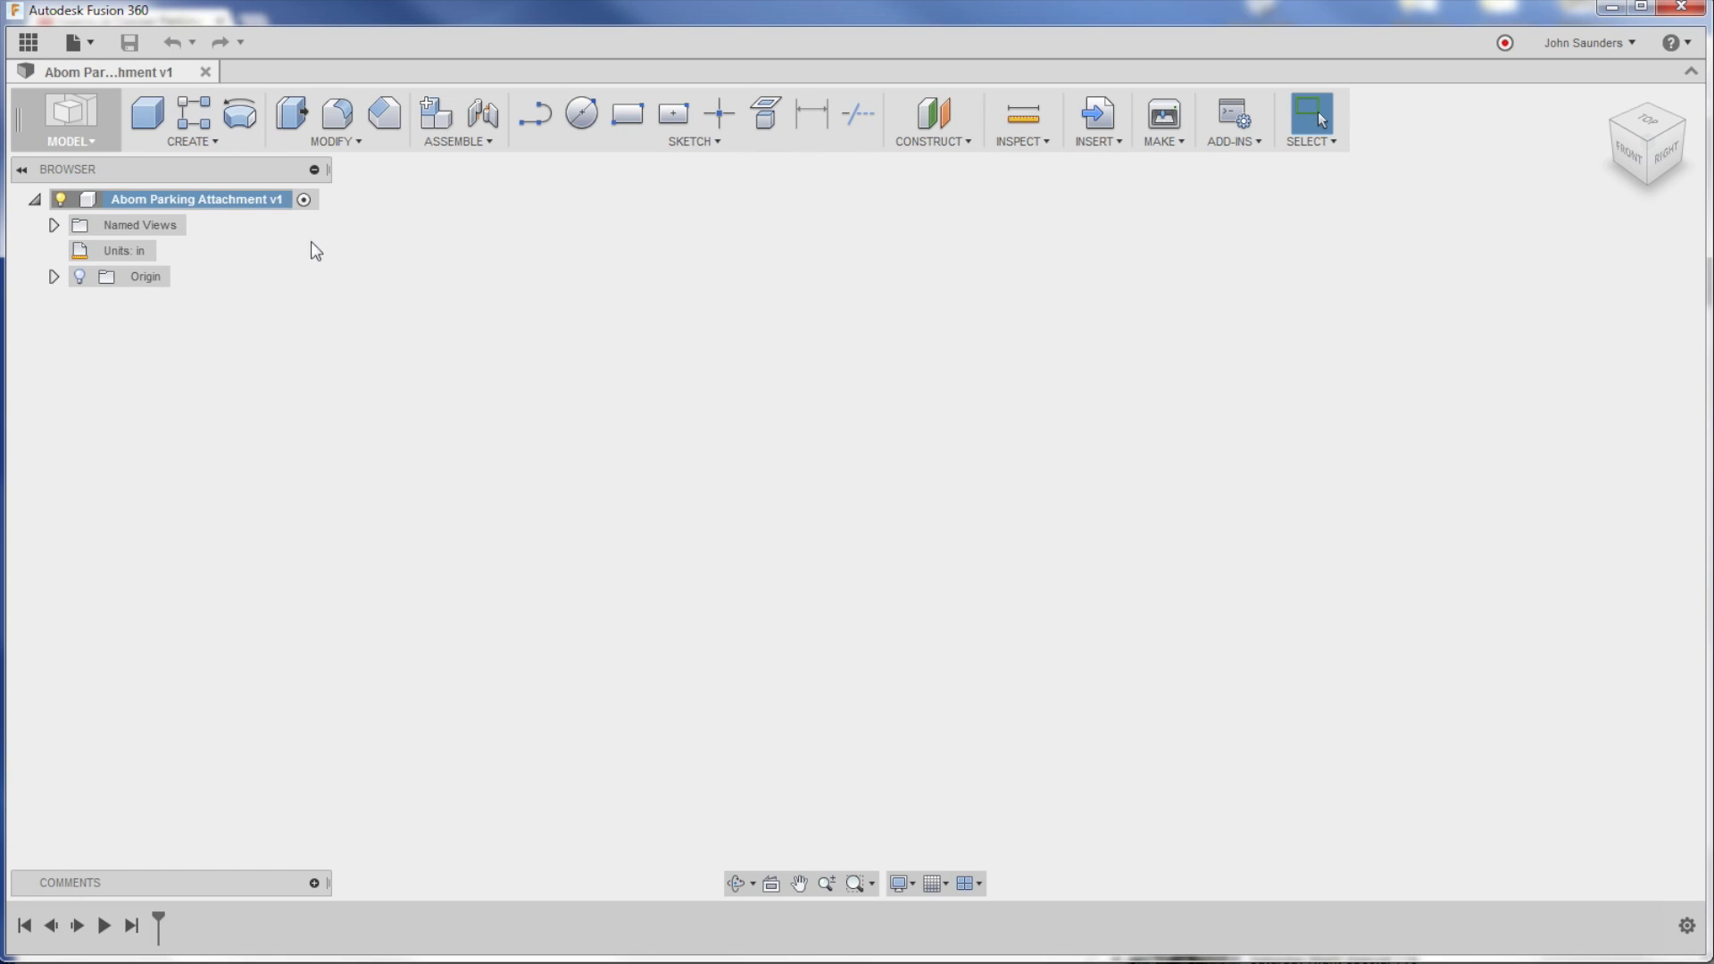
Step: Create a new component under the root of the design and name it "Parking Attachment"
right_click(174, 206)
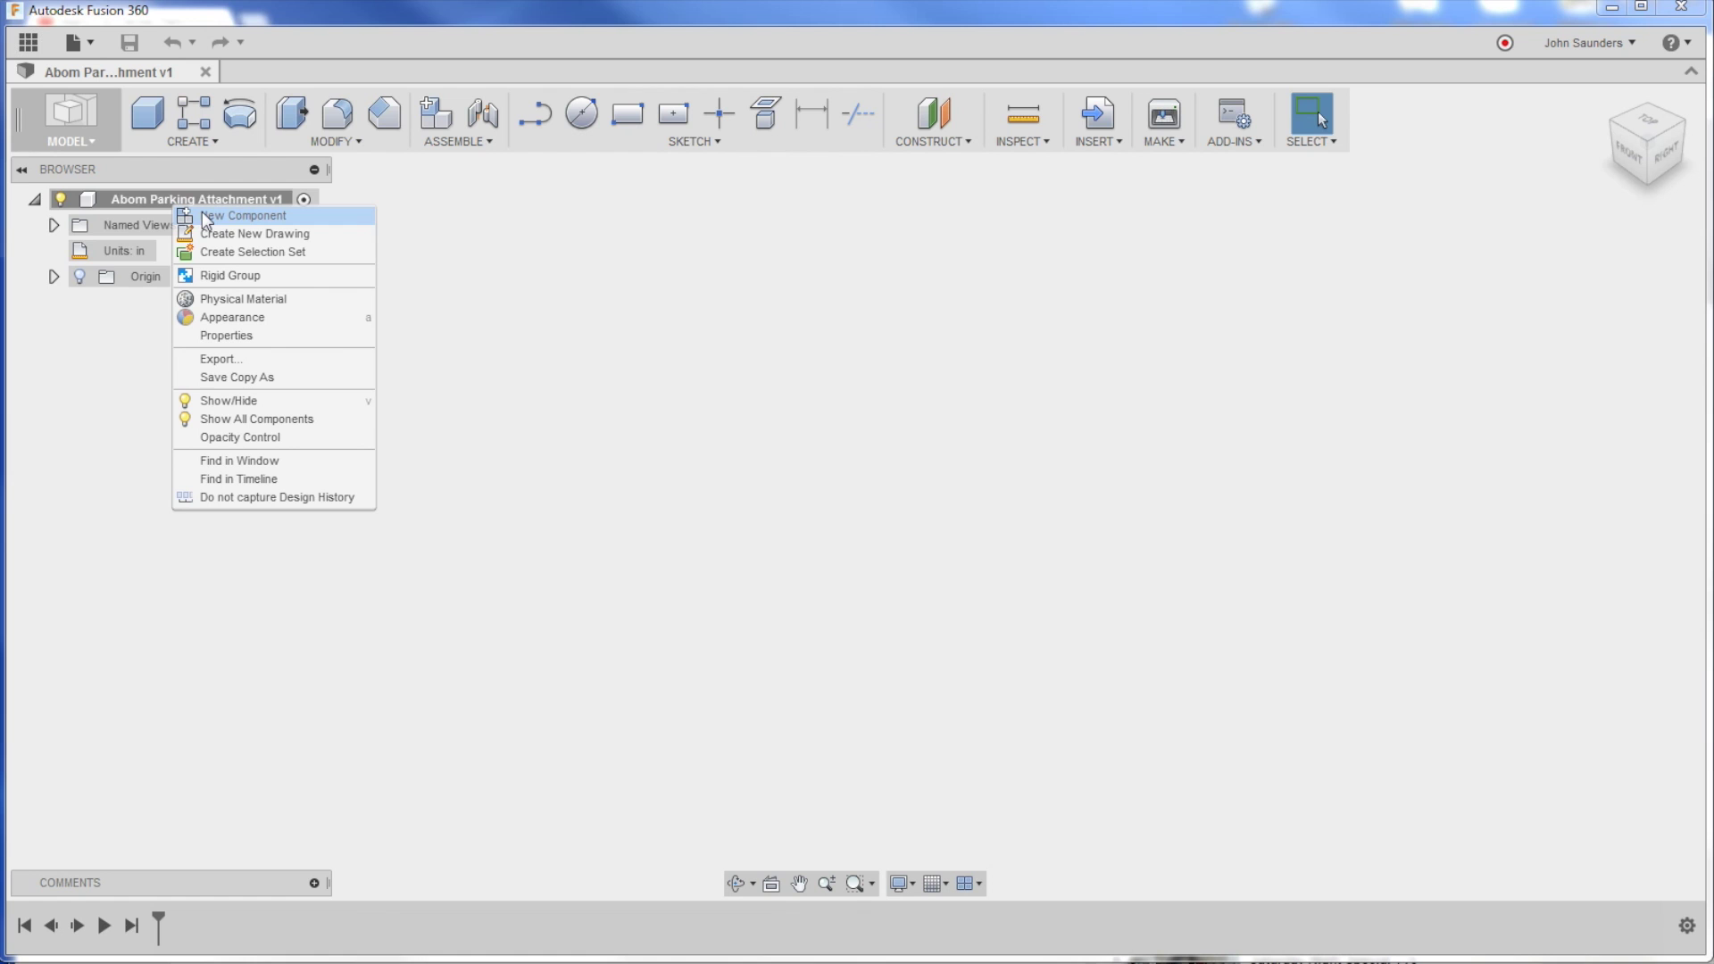
click(203, 216)
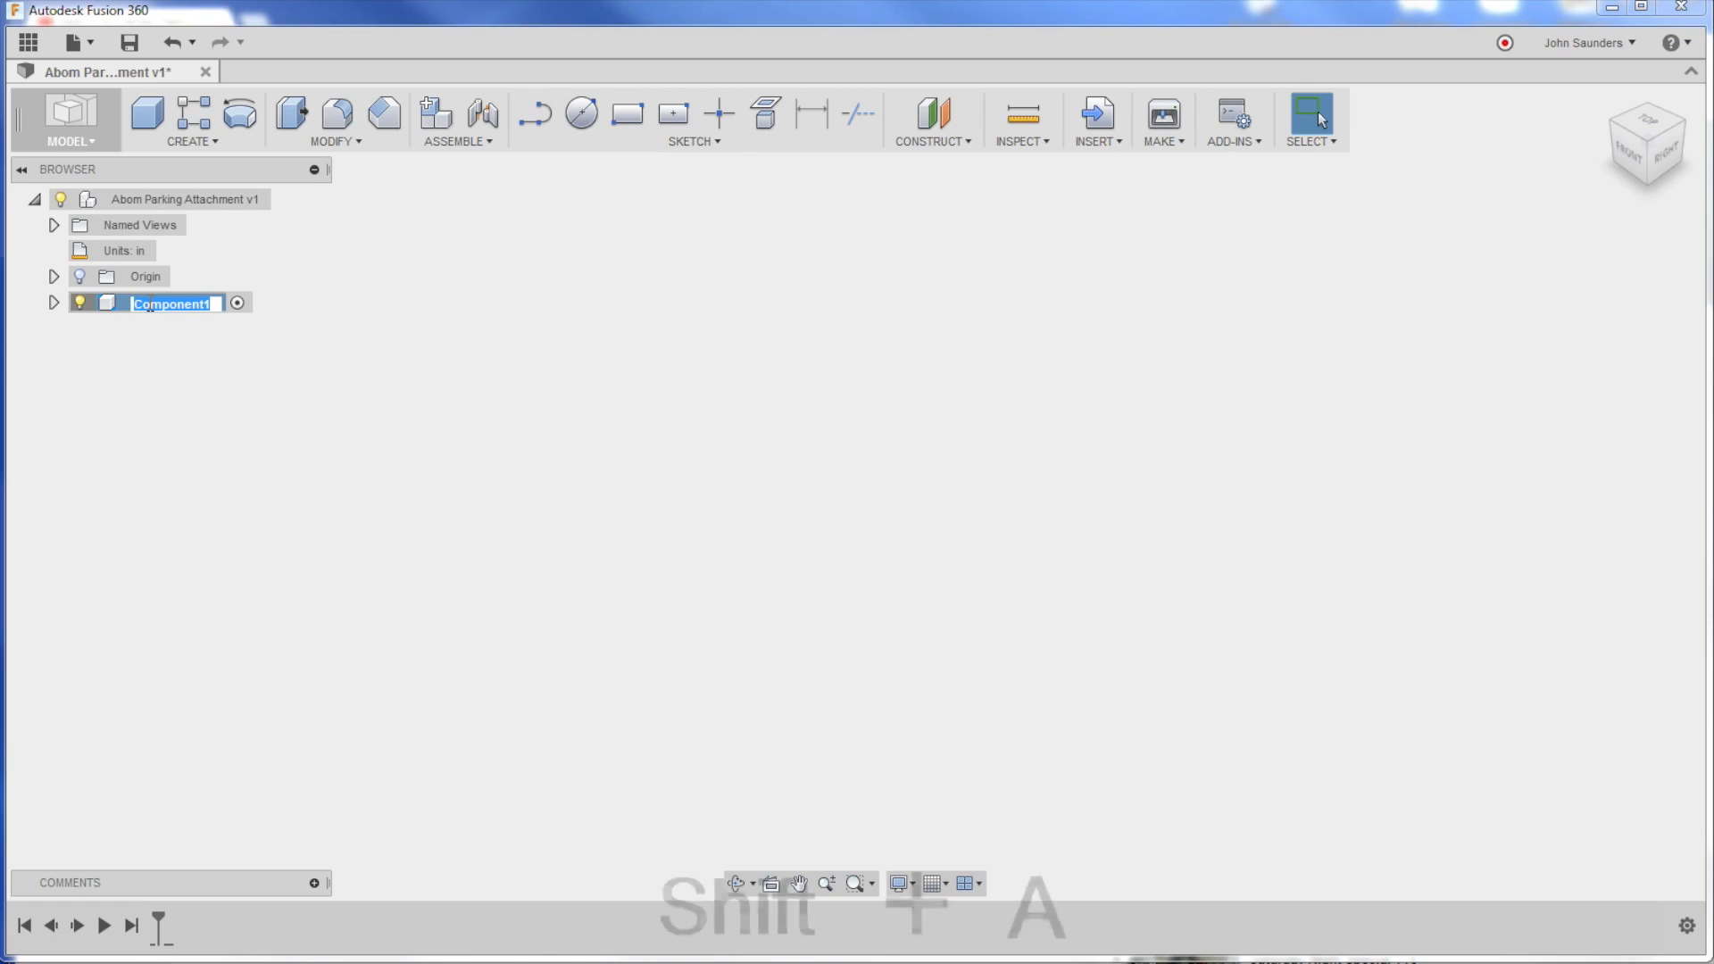
text(Parking Att)
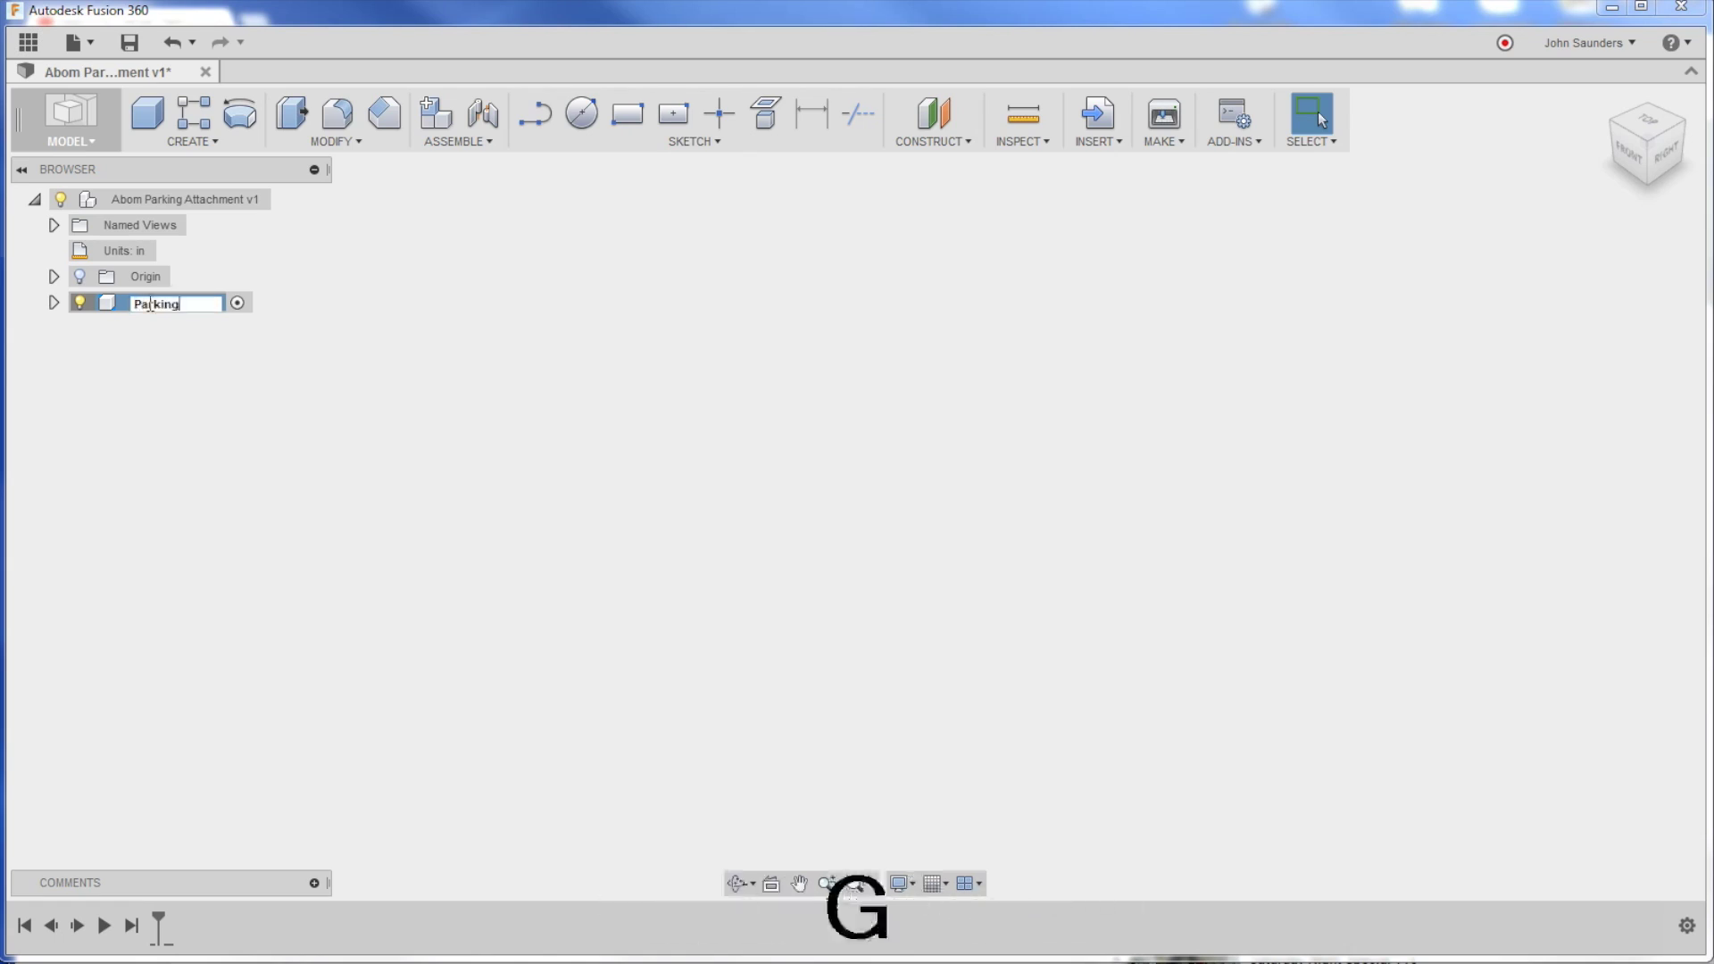
text(achment)
key(Return)
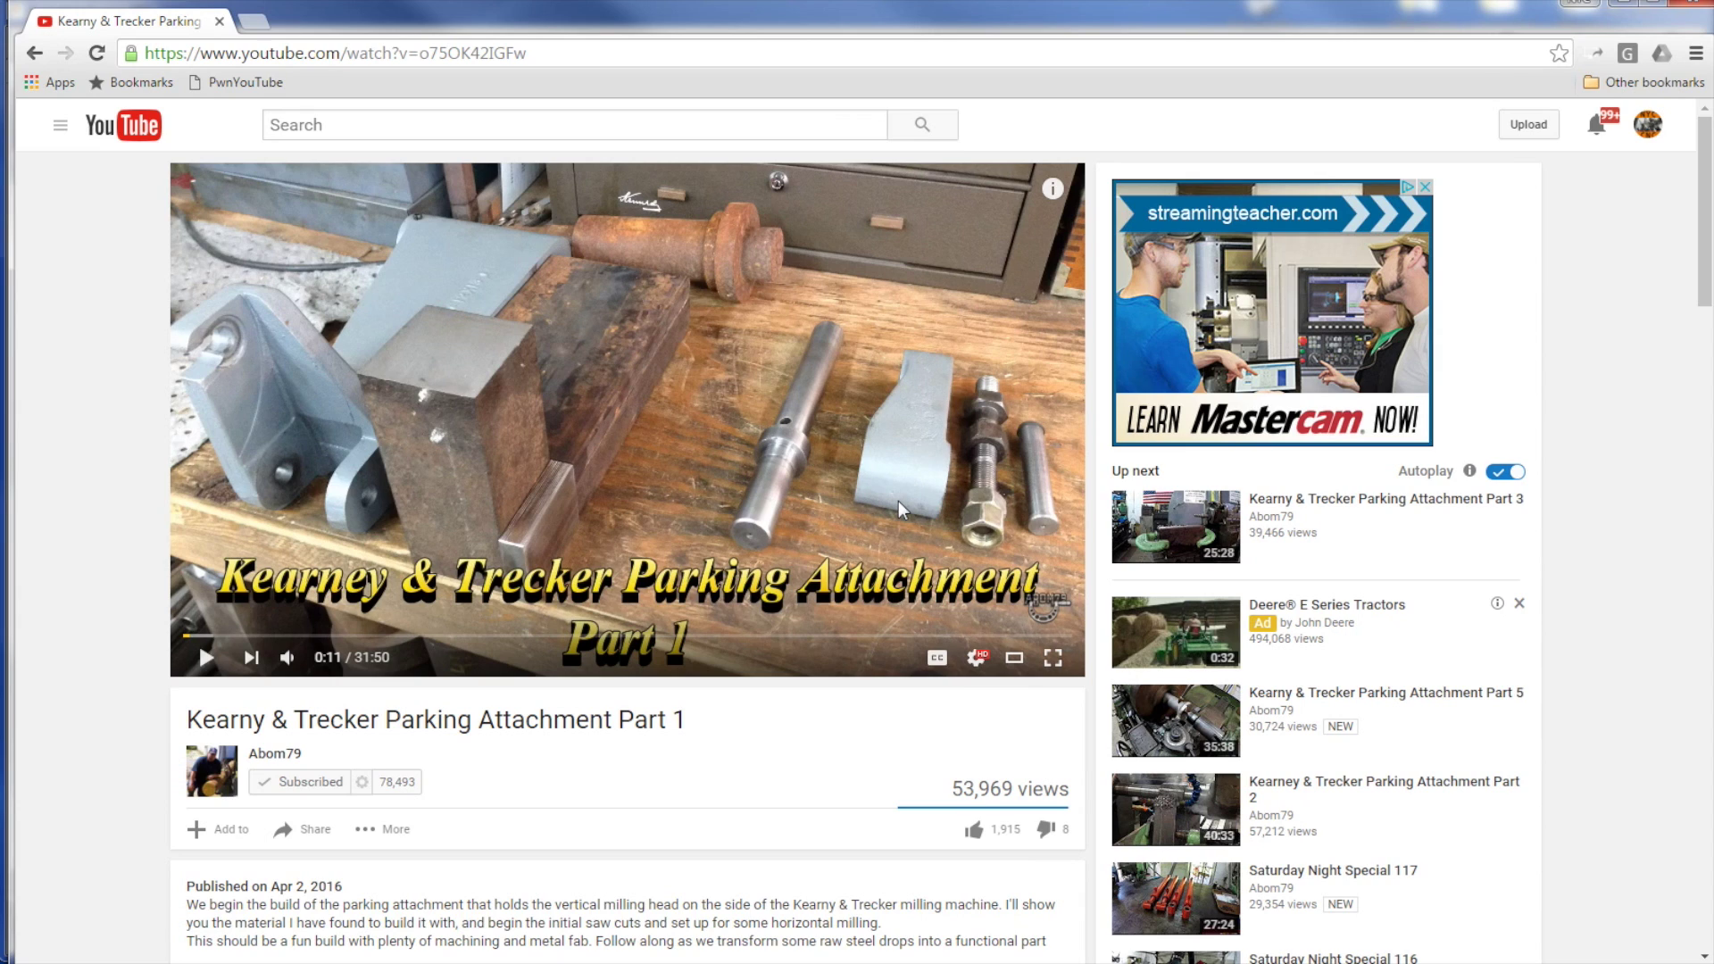
Step: Return to Fusion 360 and sketch a line chain on the top plane from the origin: horizontal, sloping down, horizontal
key(alt+Tab)
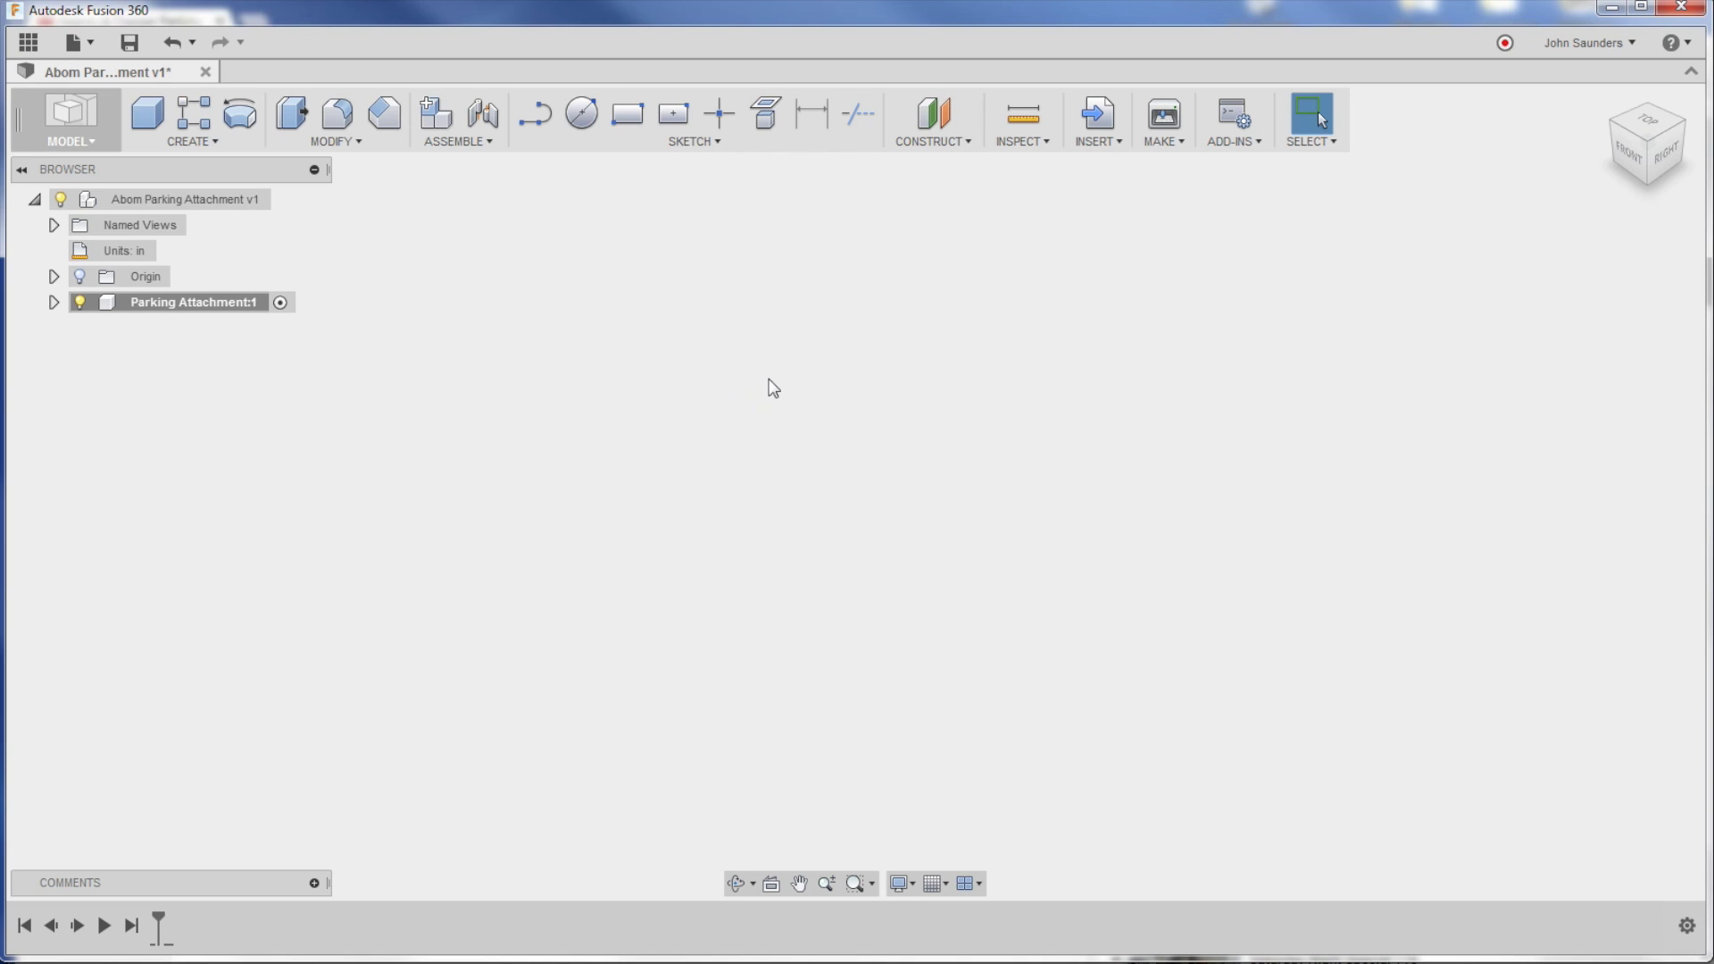
key(l)
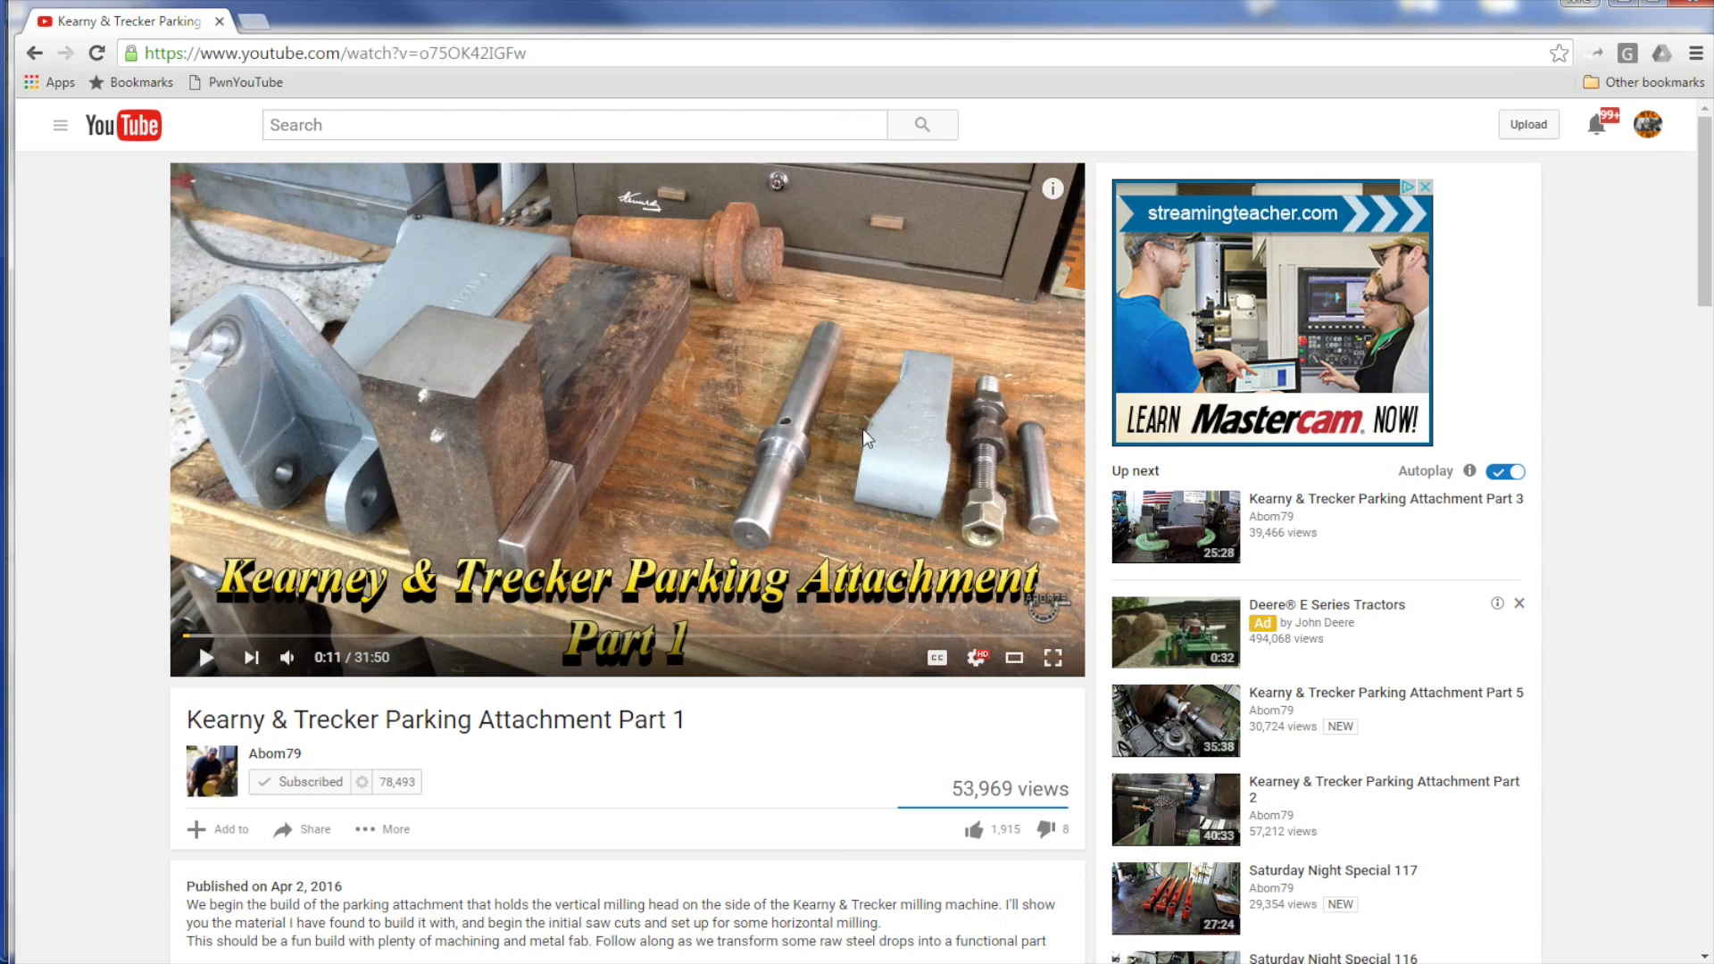
key(alt+Tab)
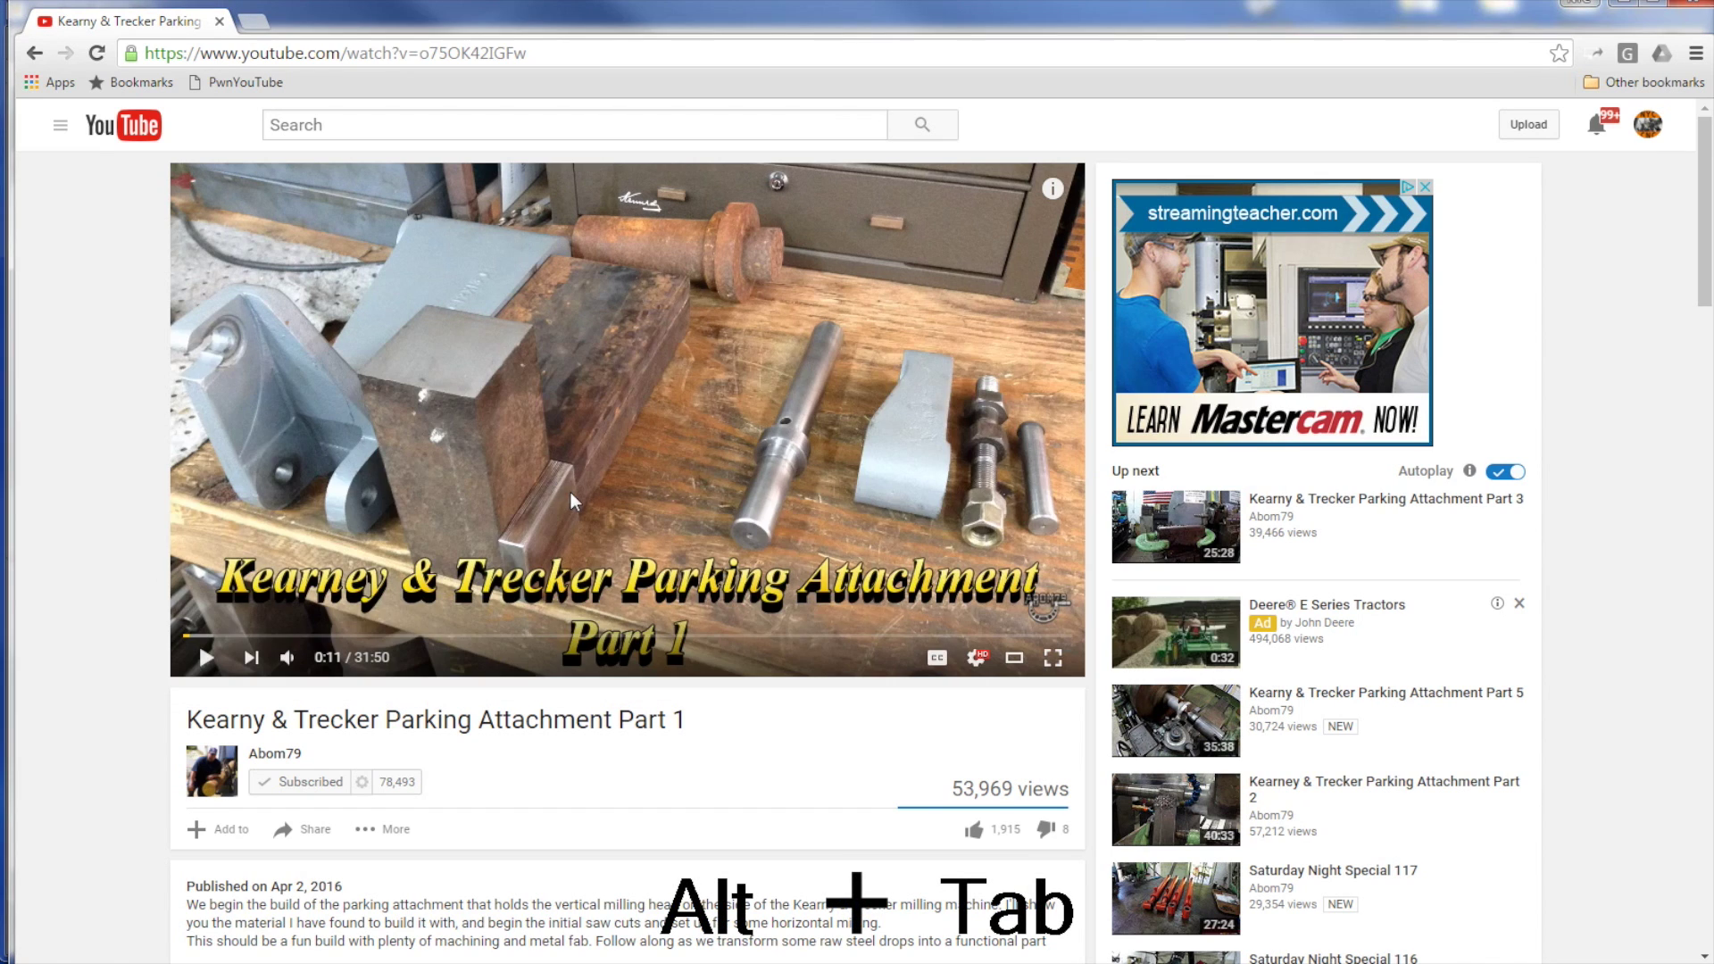
key(alt+Tab)
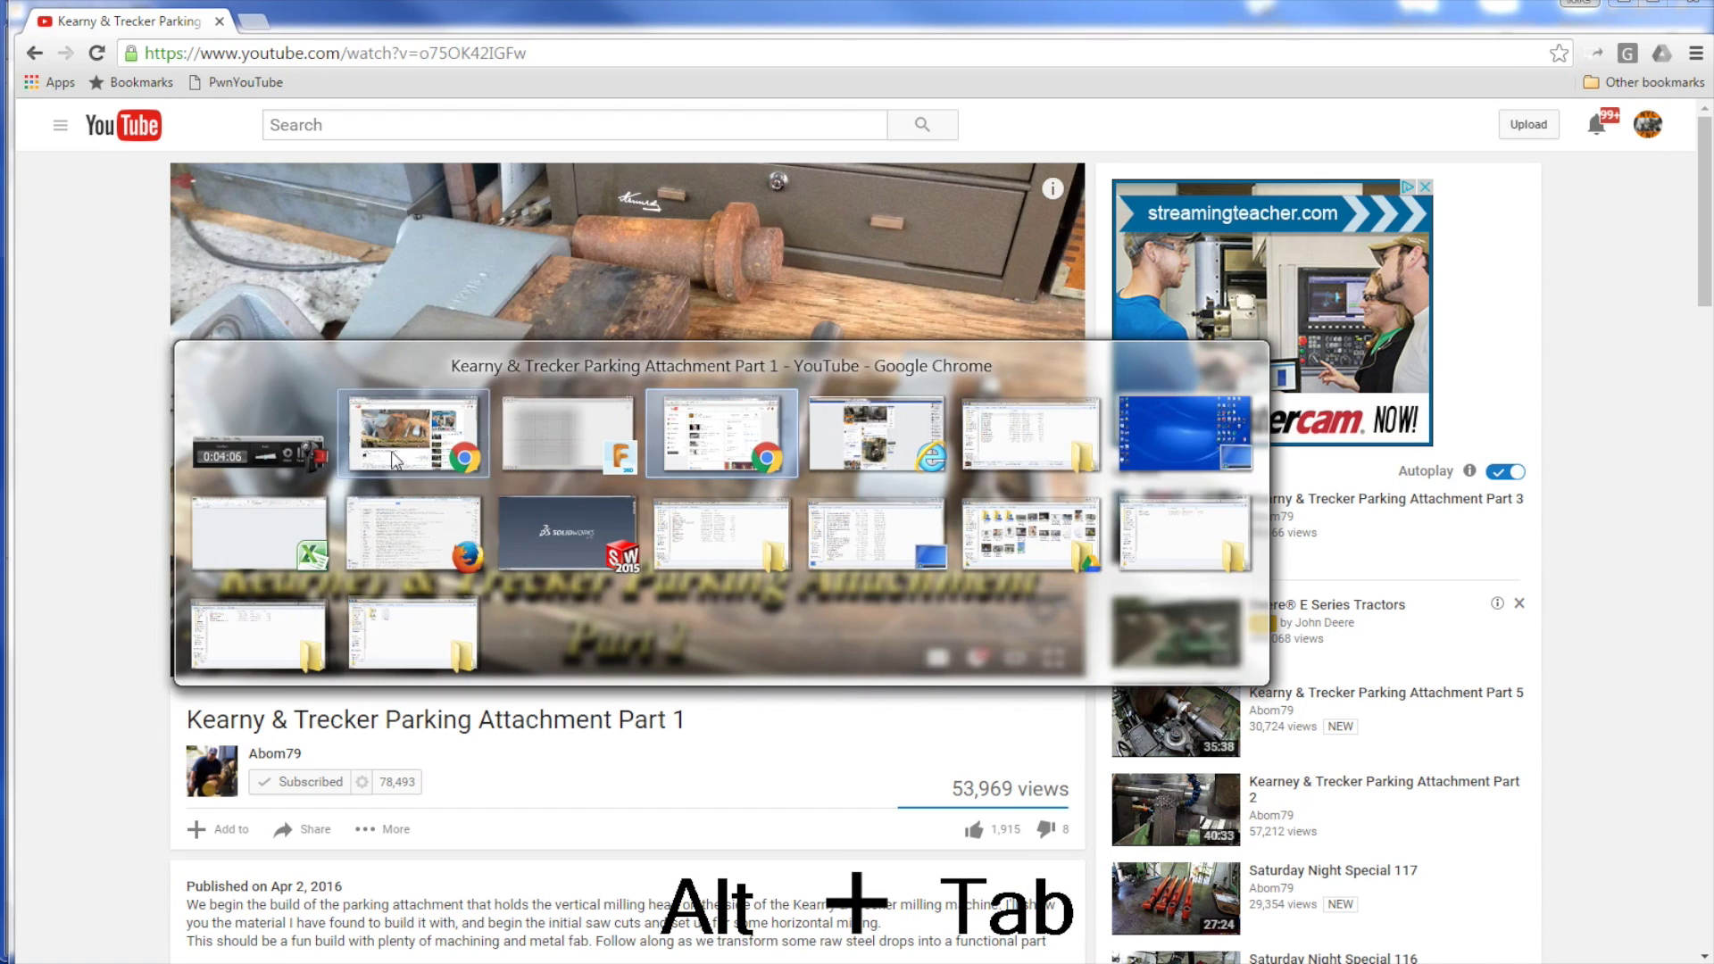
click(546, 432)
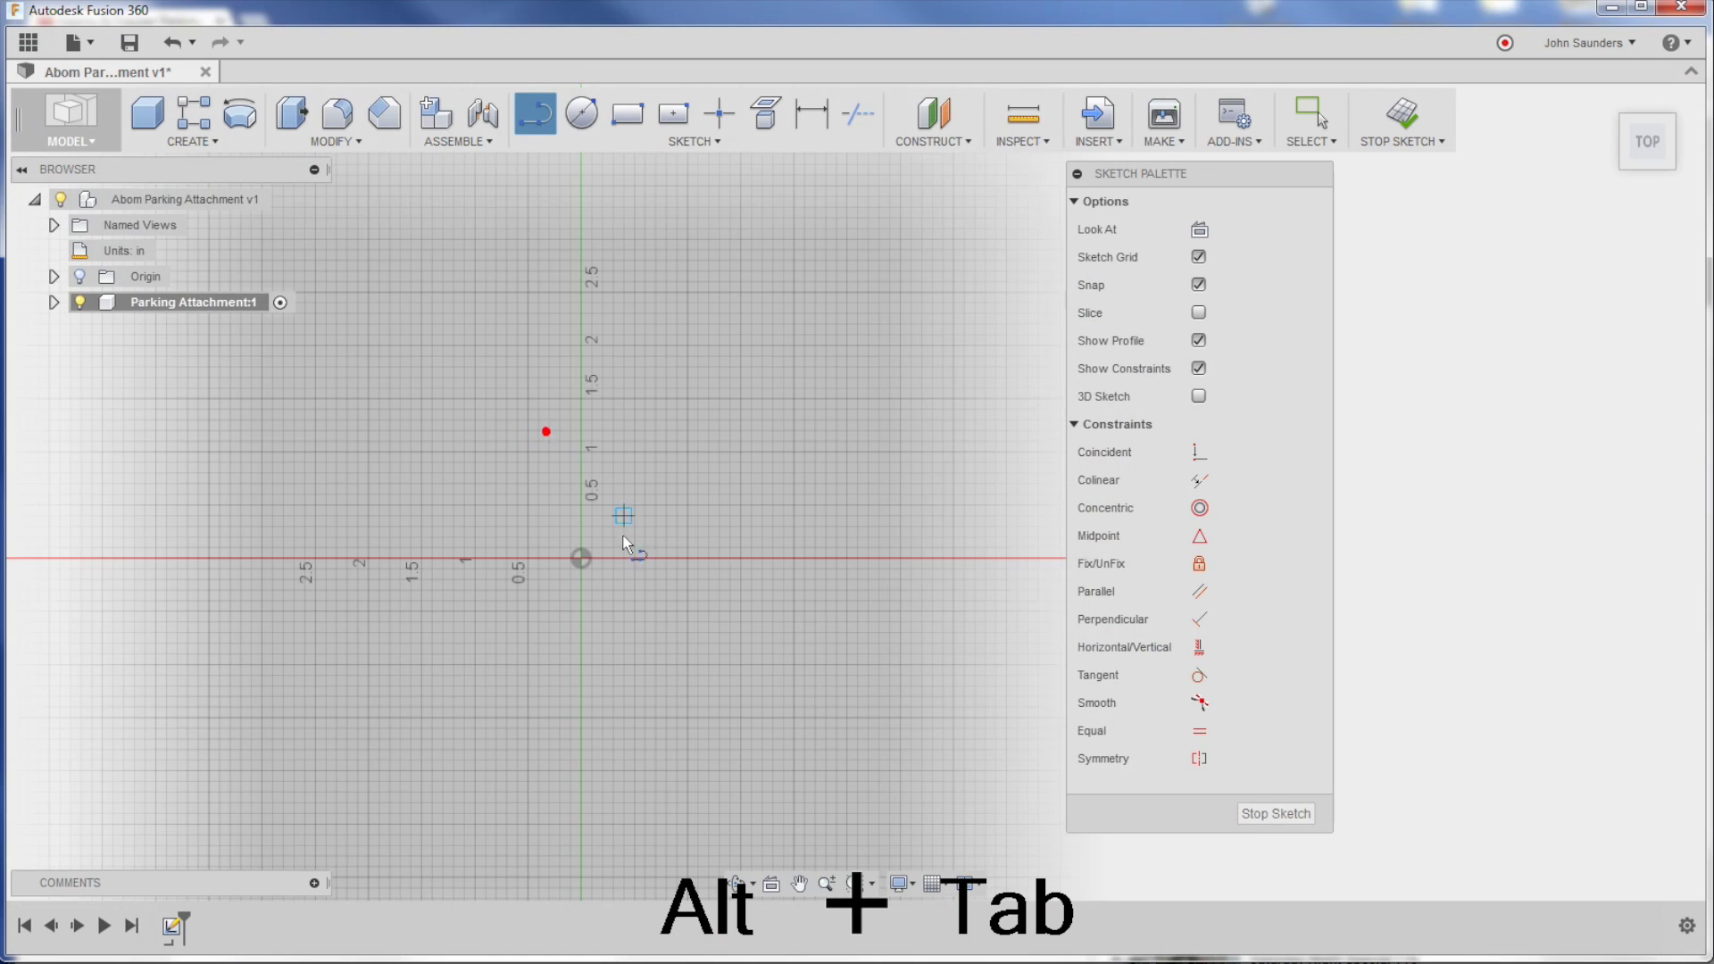
click(768, 558)
middle_drag(868, 597, 627, 563)
click(871, 649)
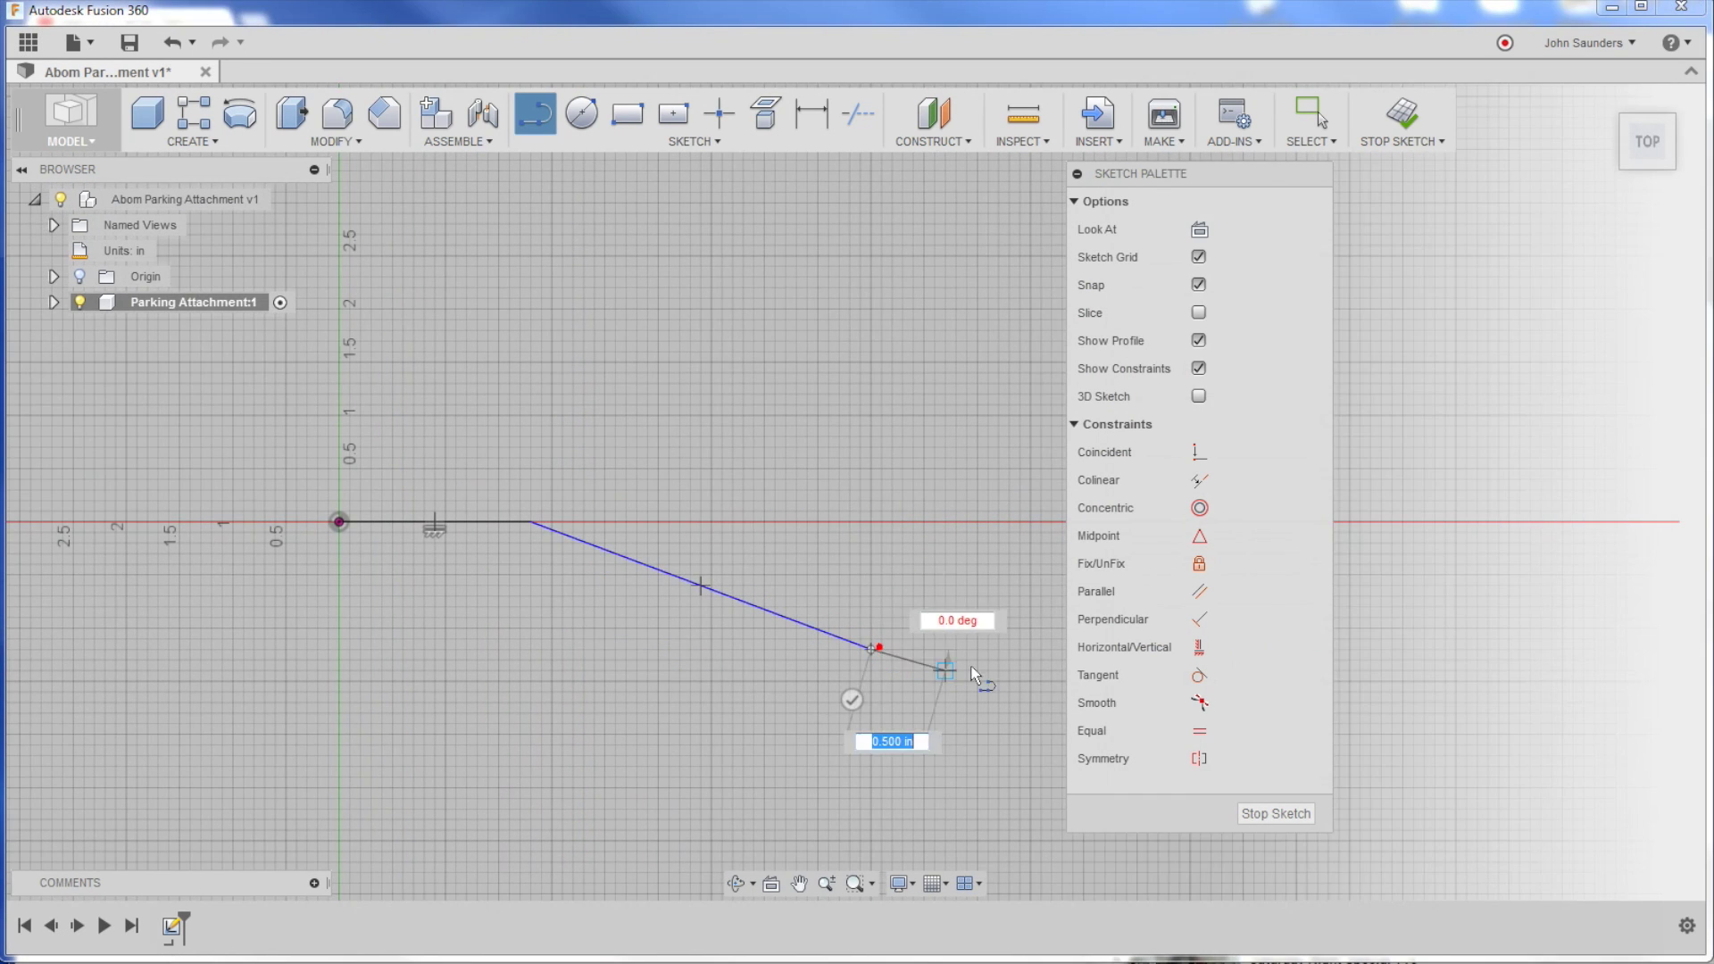
click(1036, 650)
middle_drag(971, 487, 818, 394)
key(Escape)
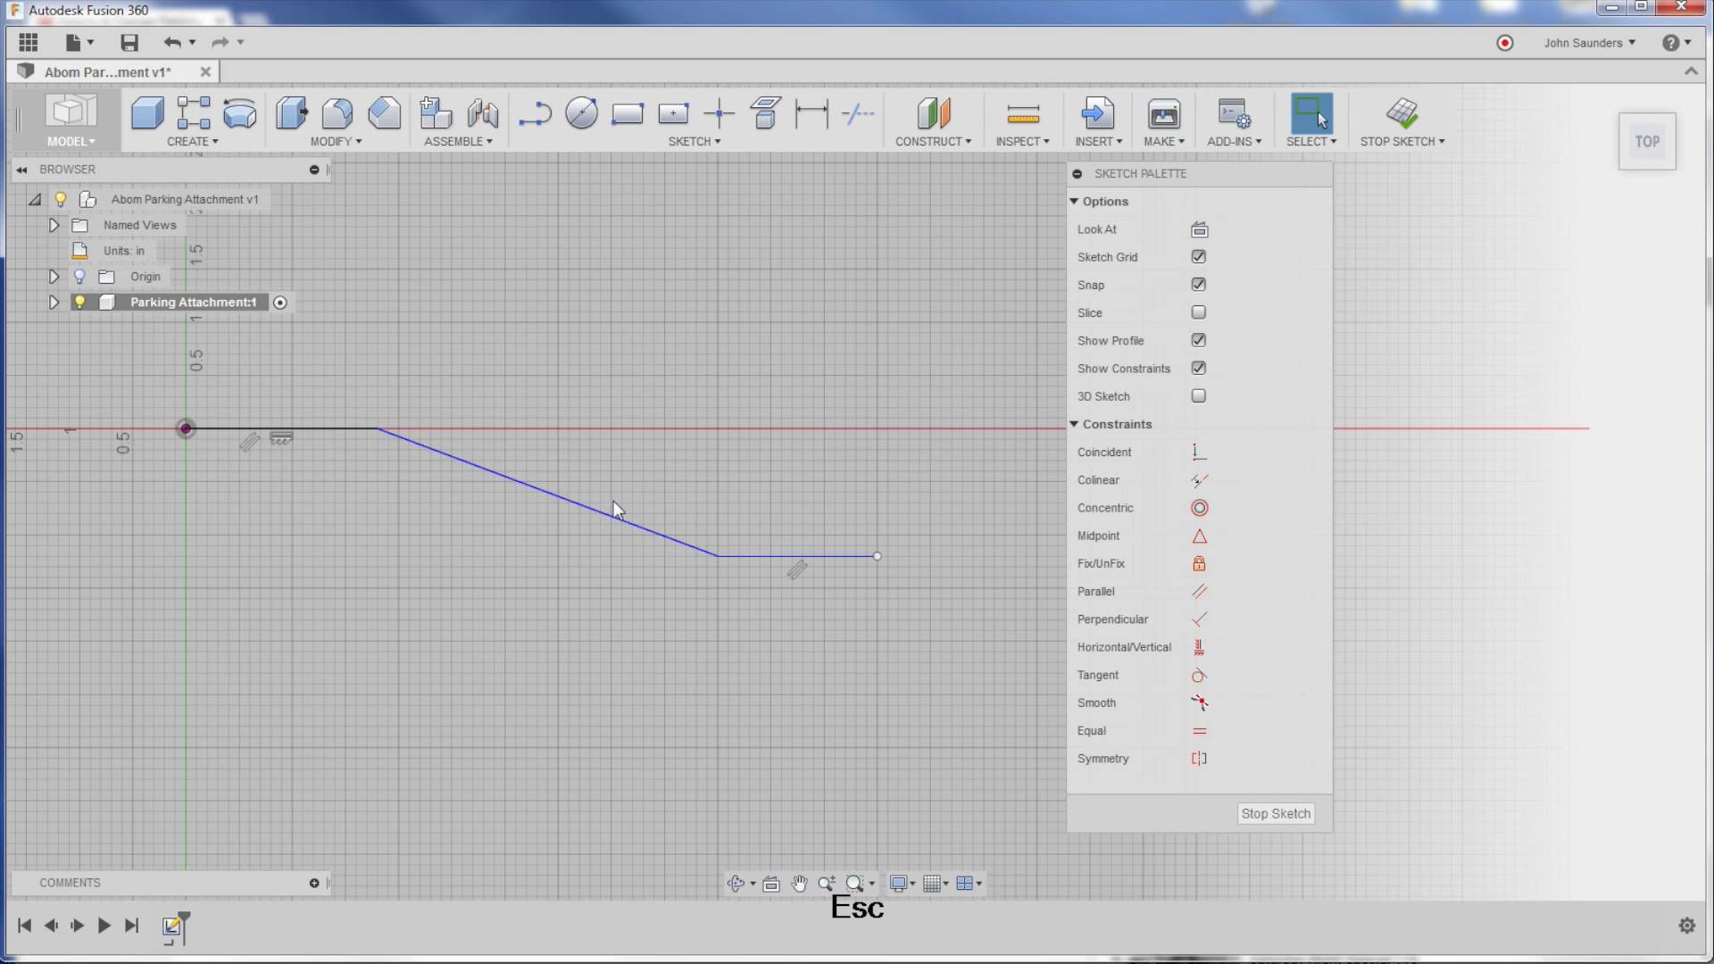
Step: Check the reference photo in Chrome, return to Fusion 360 and add a vertical line downward from the chain's open right end
key(alt+Tab)
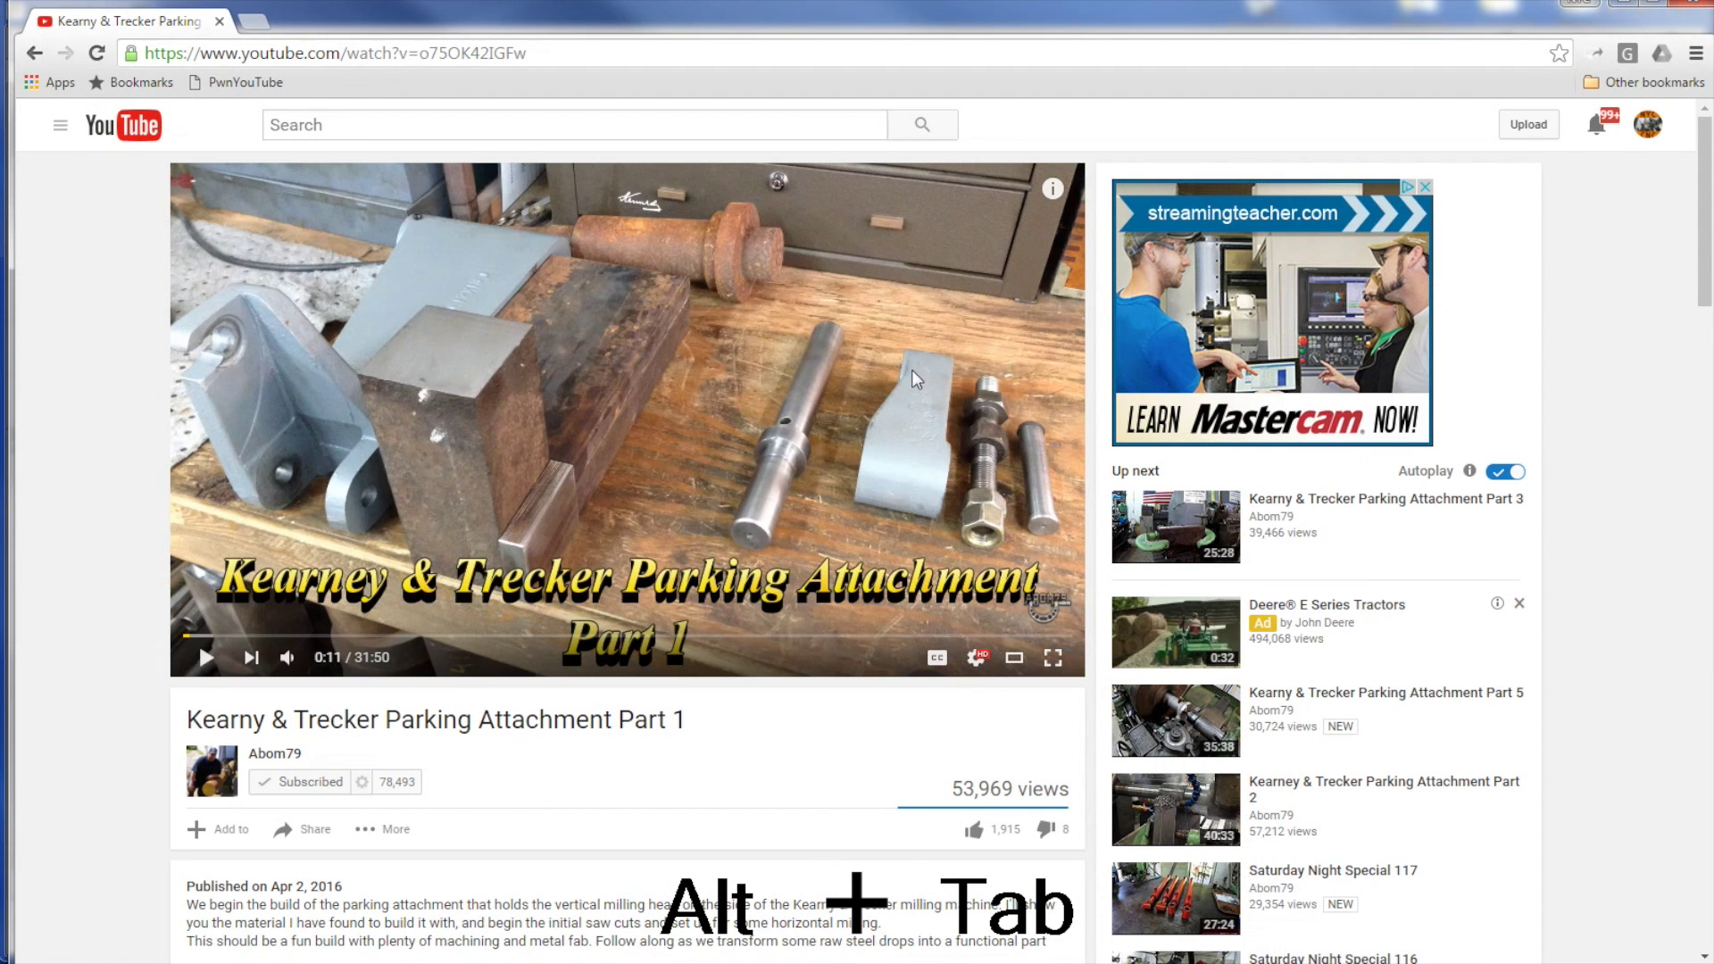
key(alt+Tab)
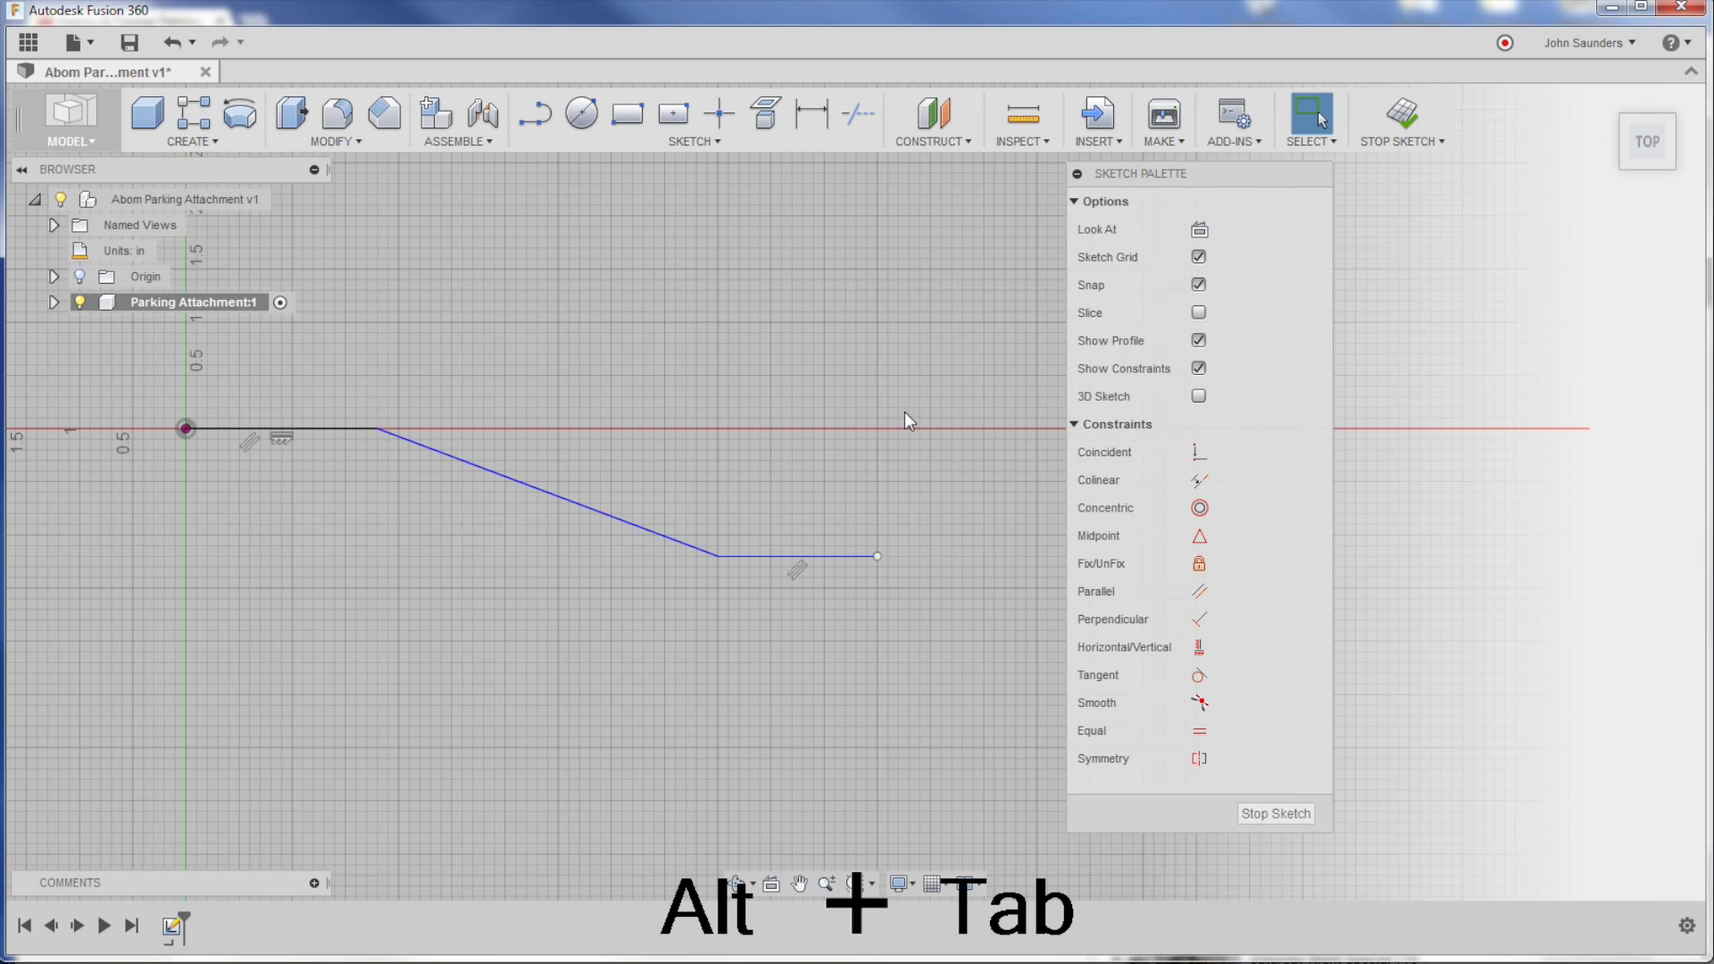
key(l)
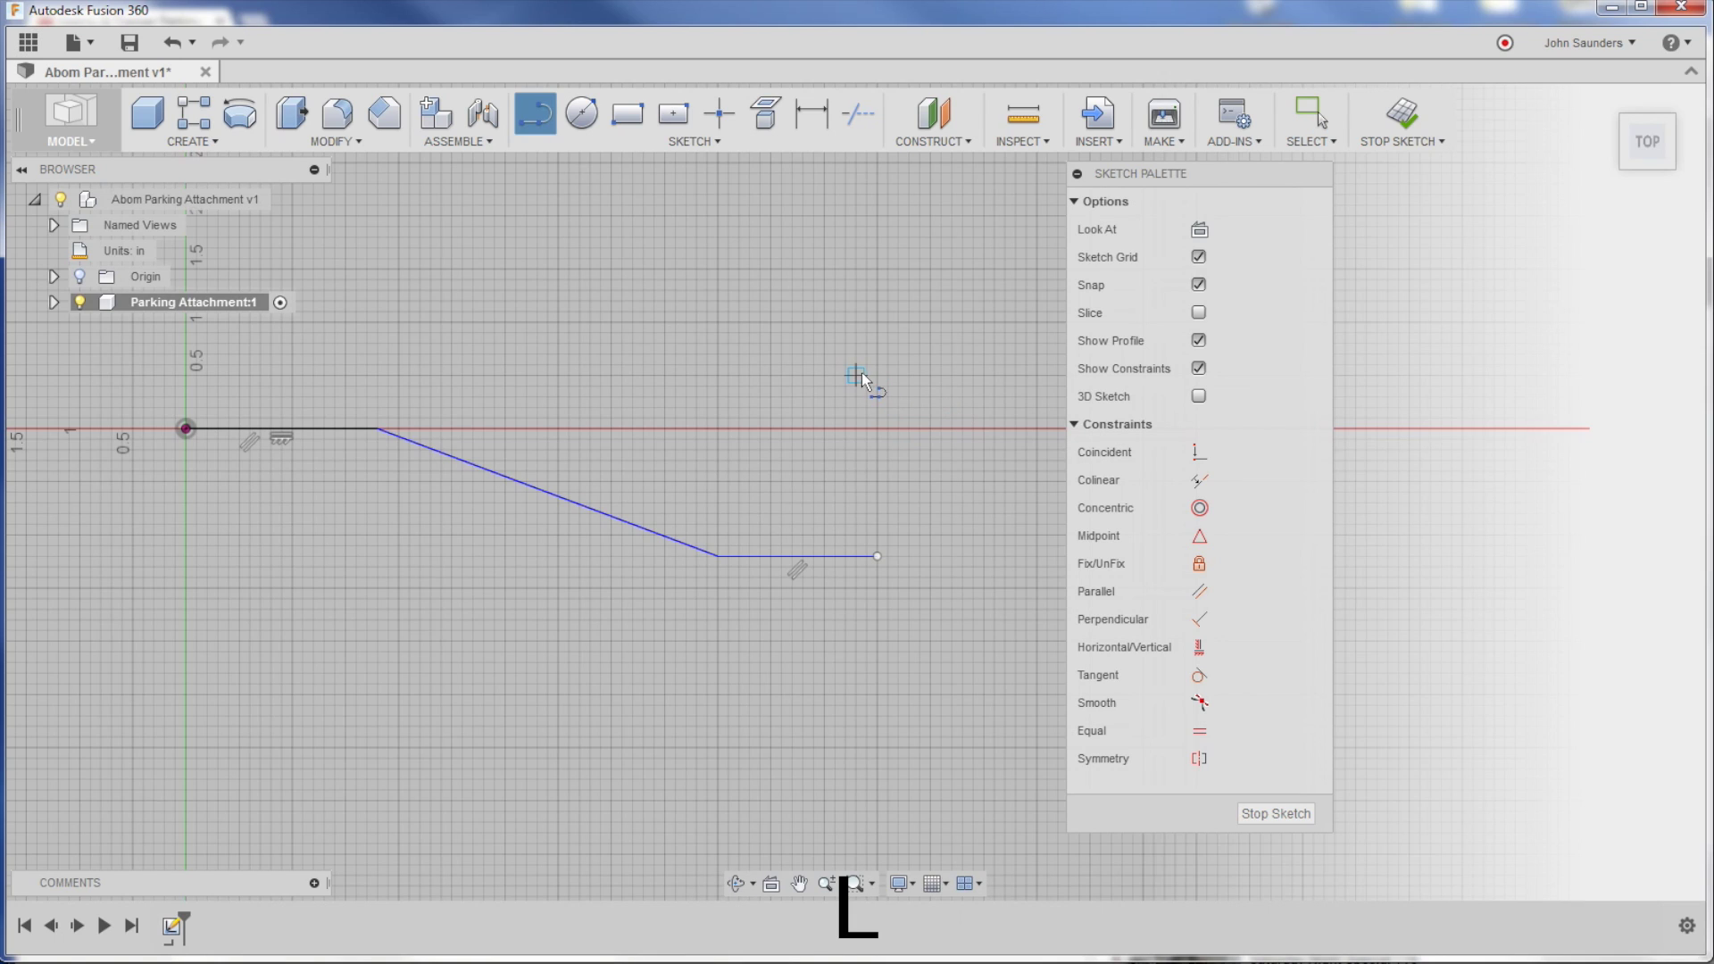
click(877, 556)
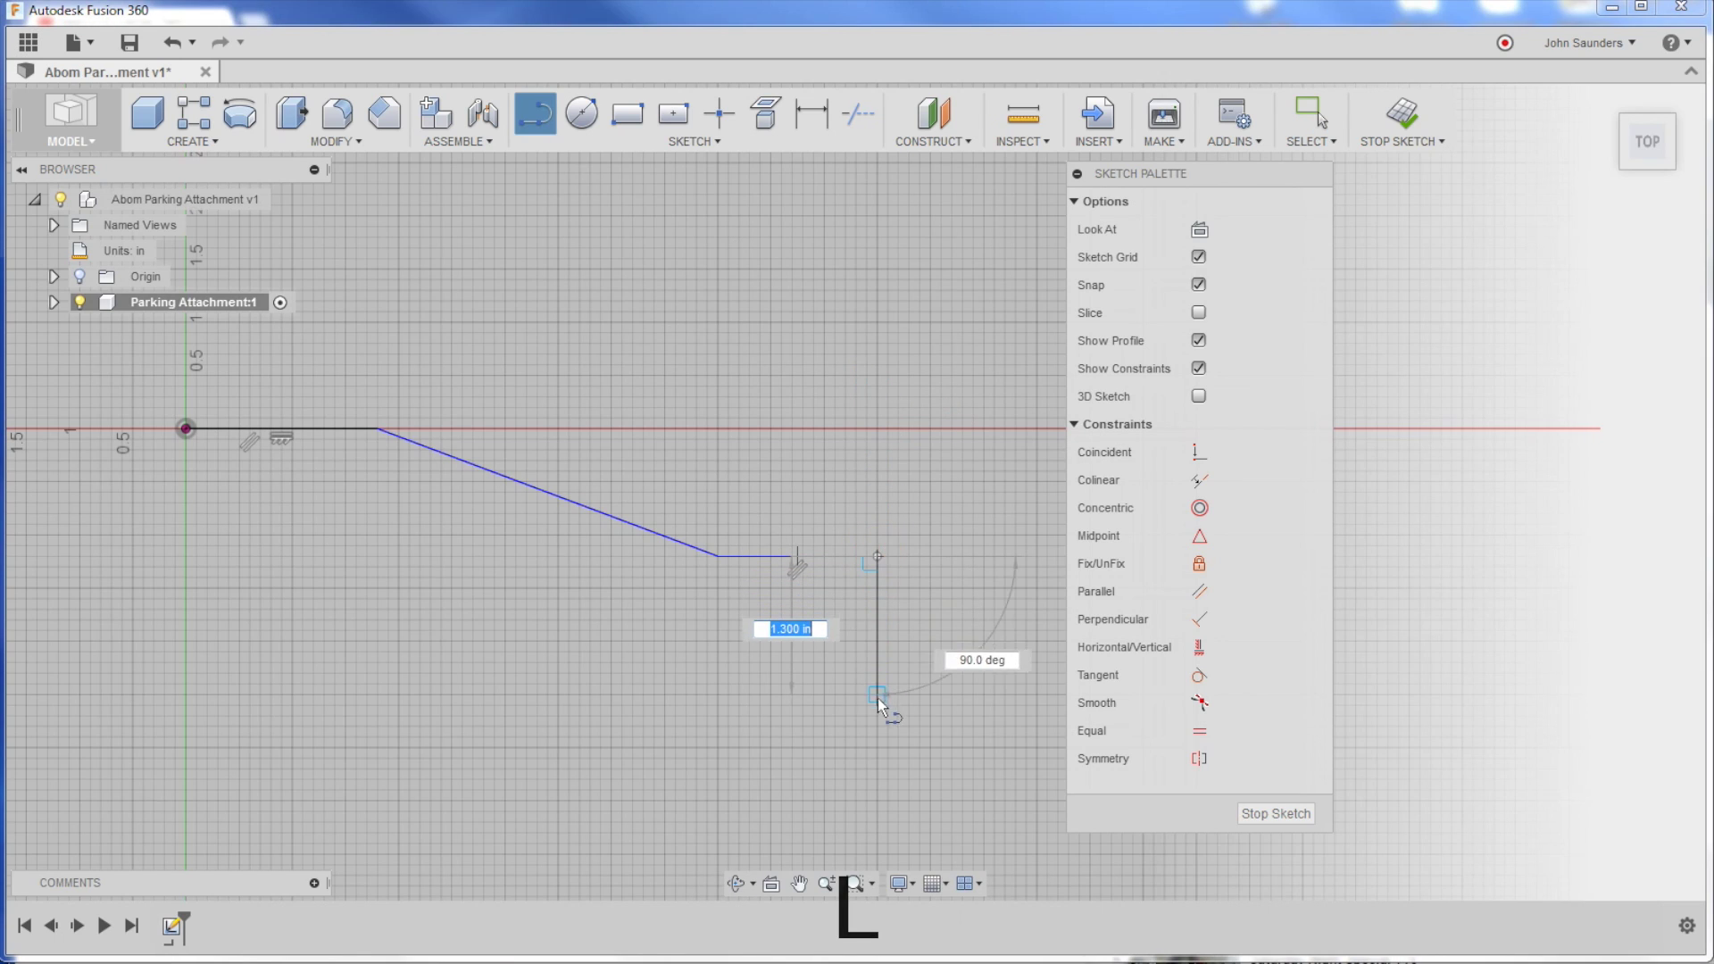
click(878, 715)
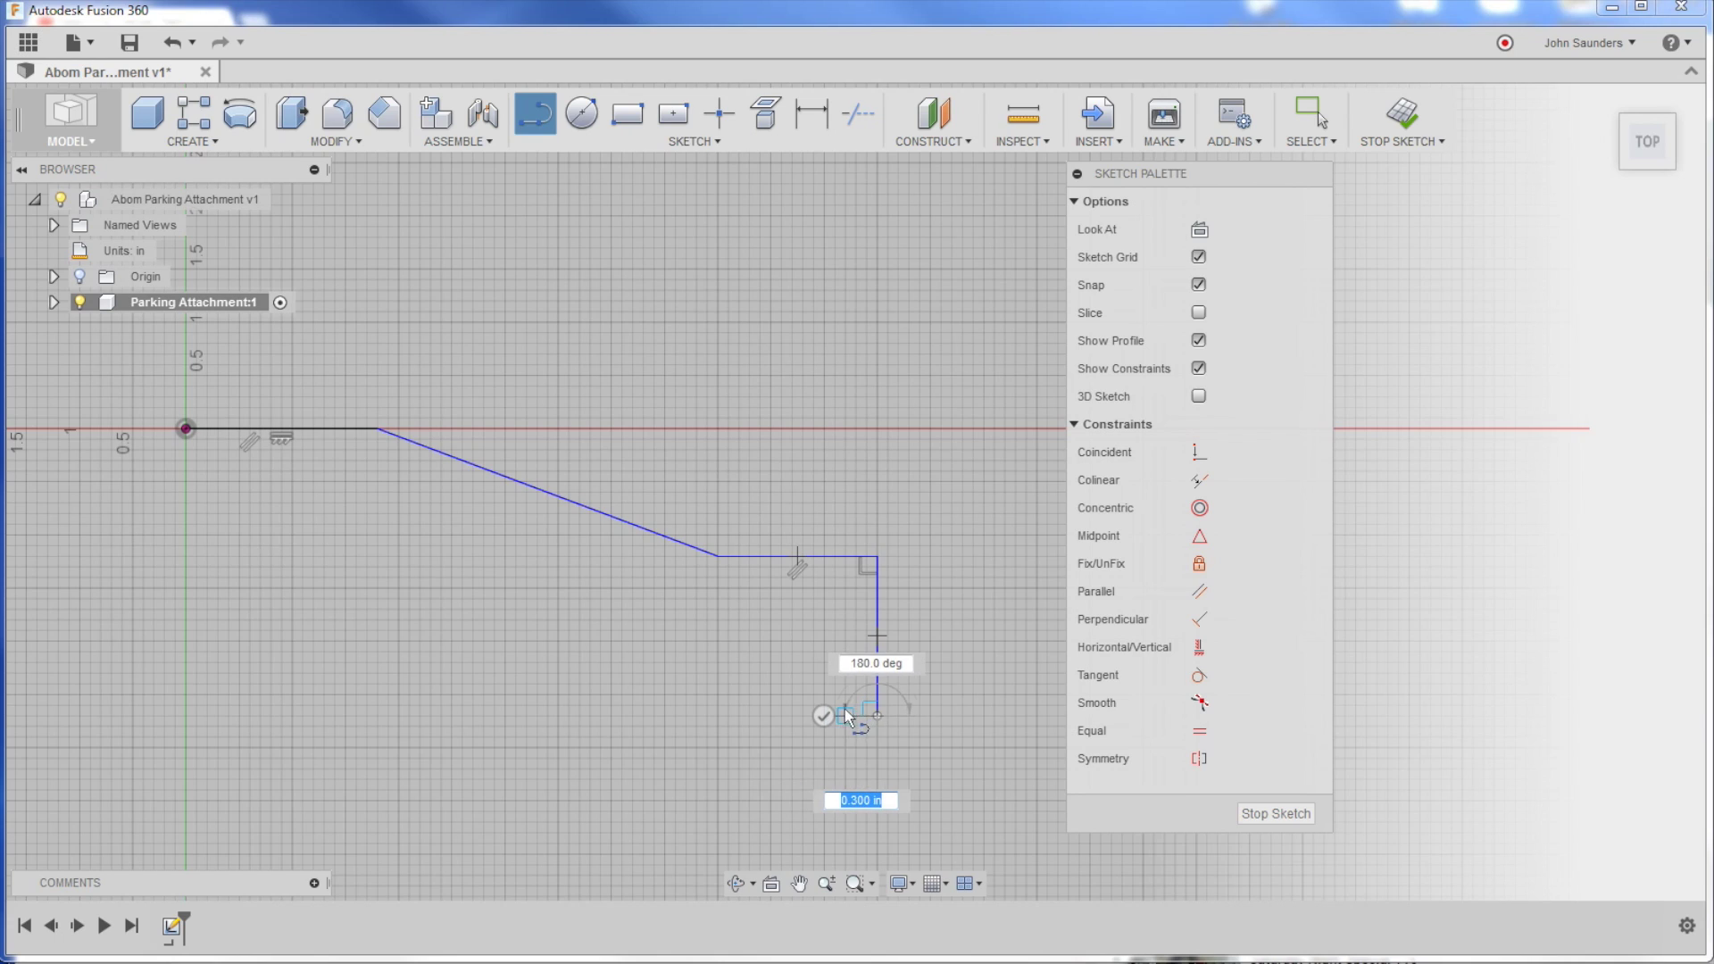
key(Escape)
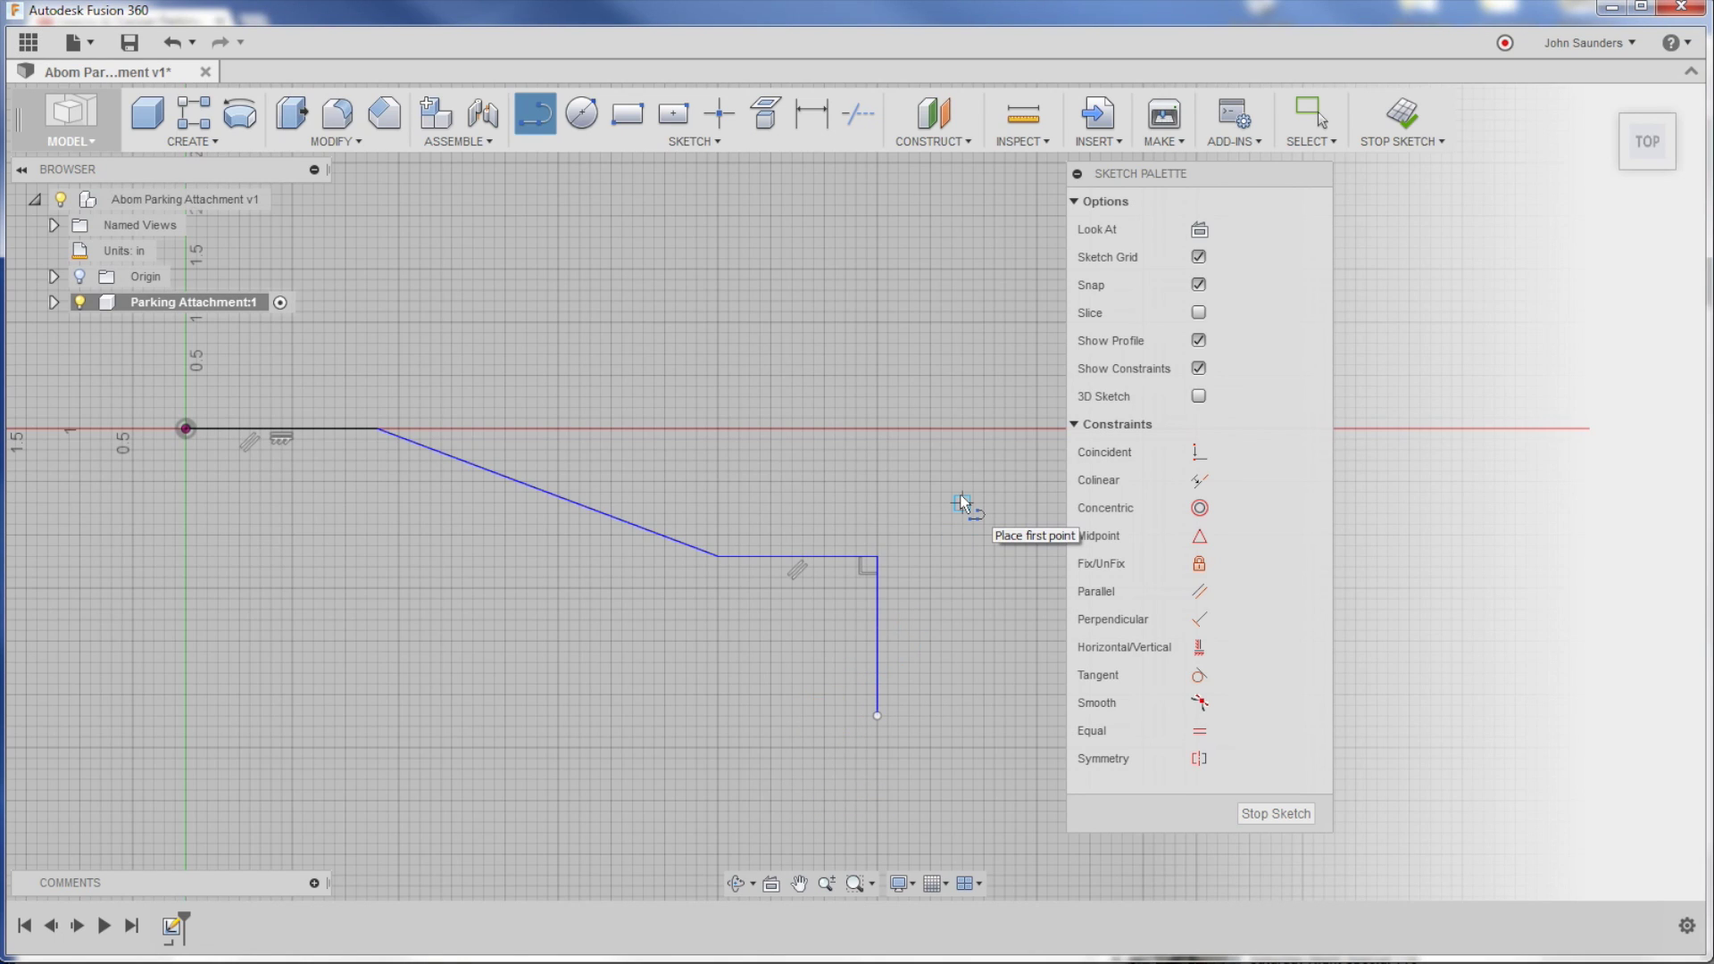
Step: Following the Chrome reference photo, close the outline in Fusion 360 with a long bottom edge, a short sloped step, a lower edge and a left side to the origin
key(alt+Tab)
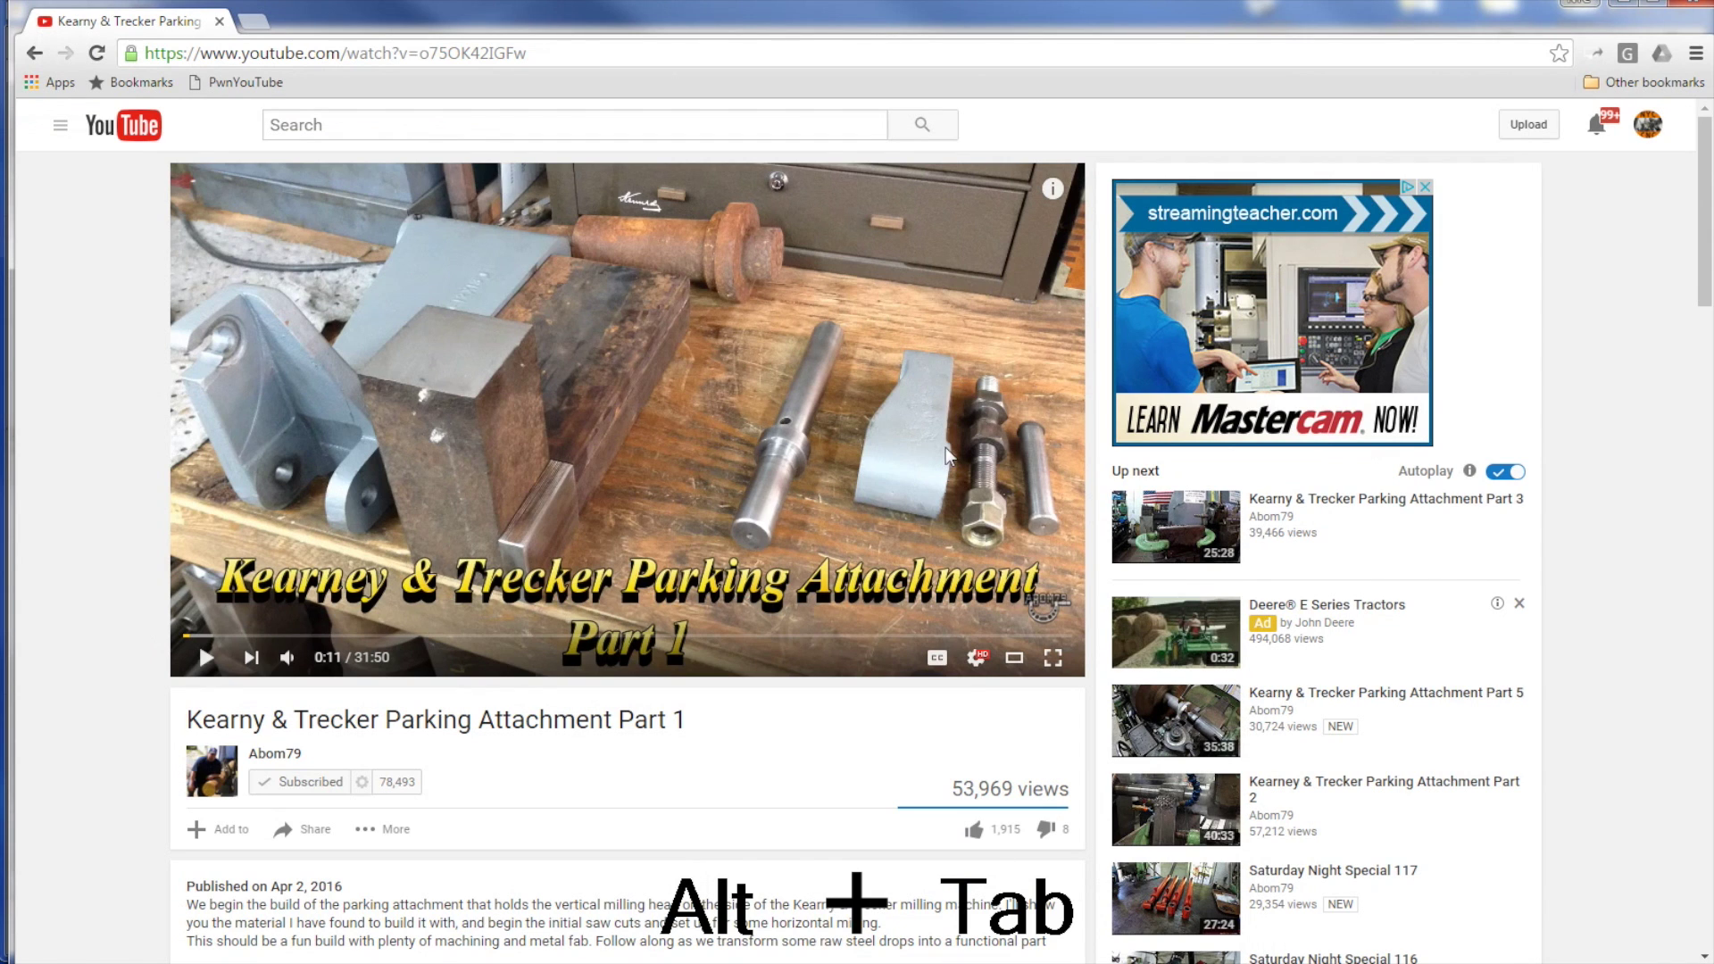
key(alt+Tab)
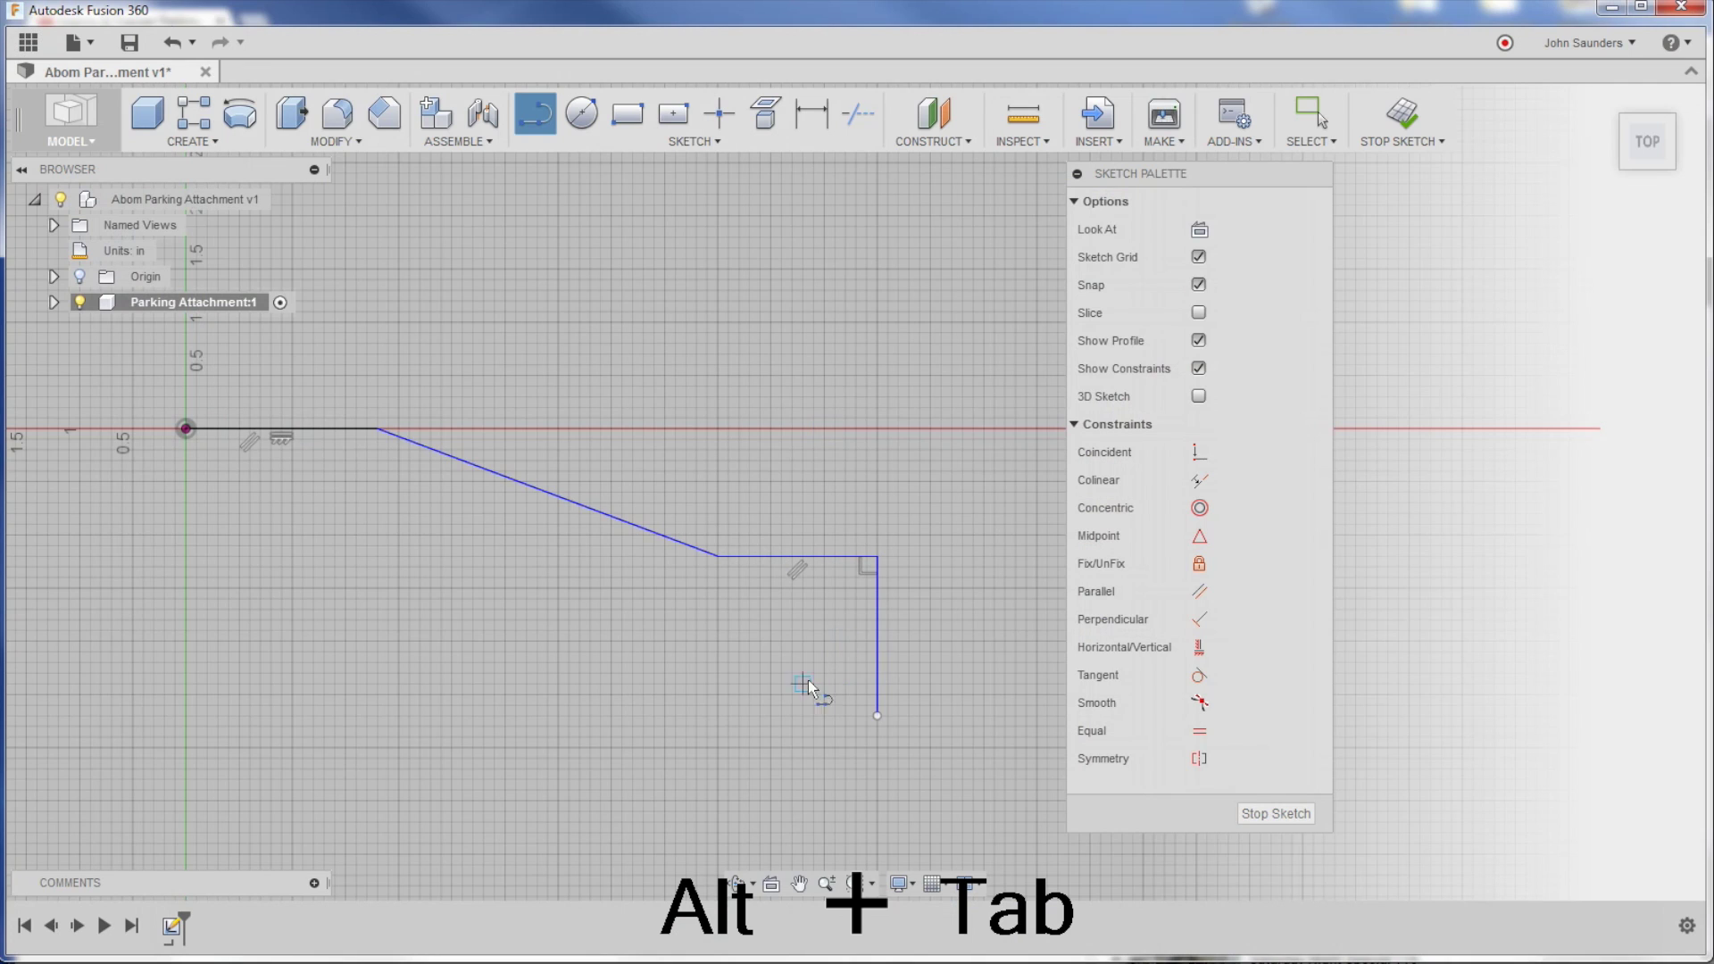
click(878, 717)
click(422, 716)
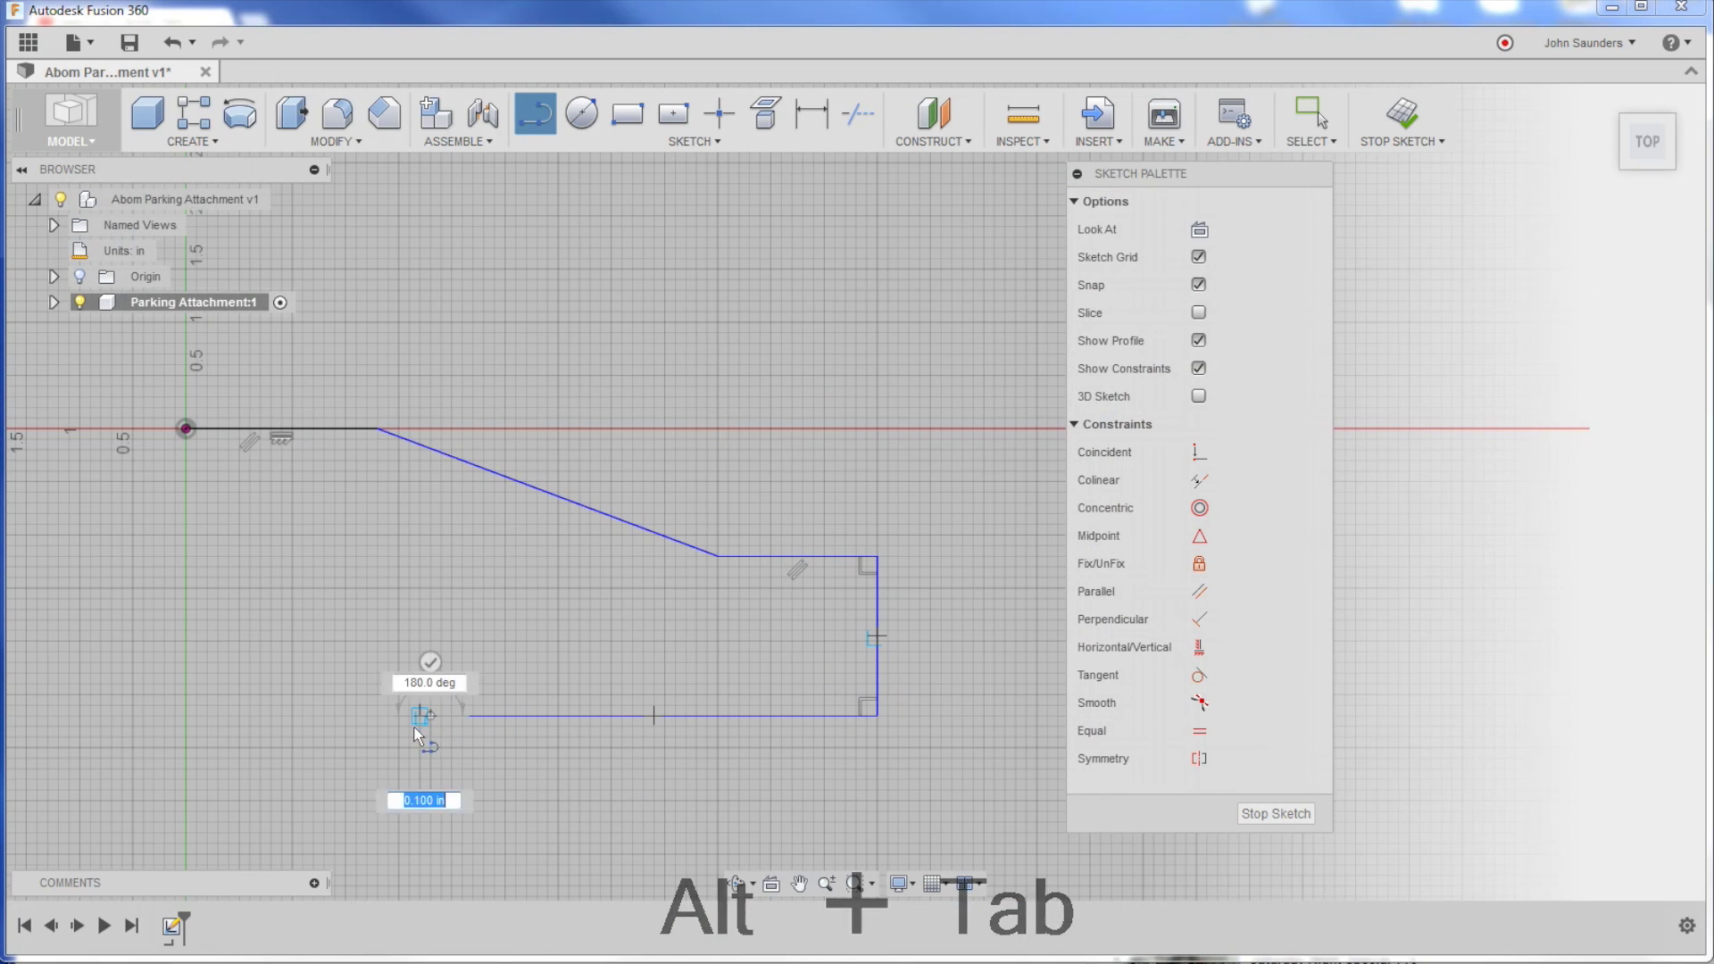
click(388, 747)
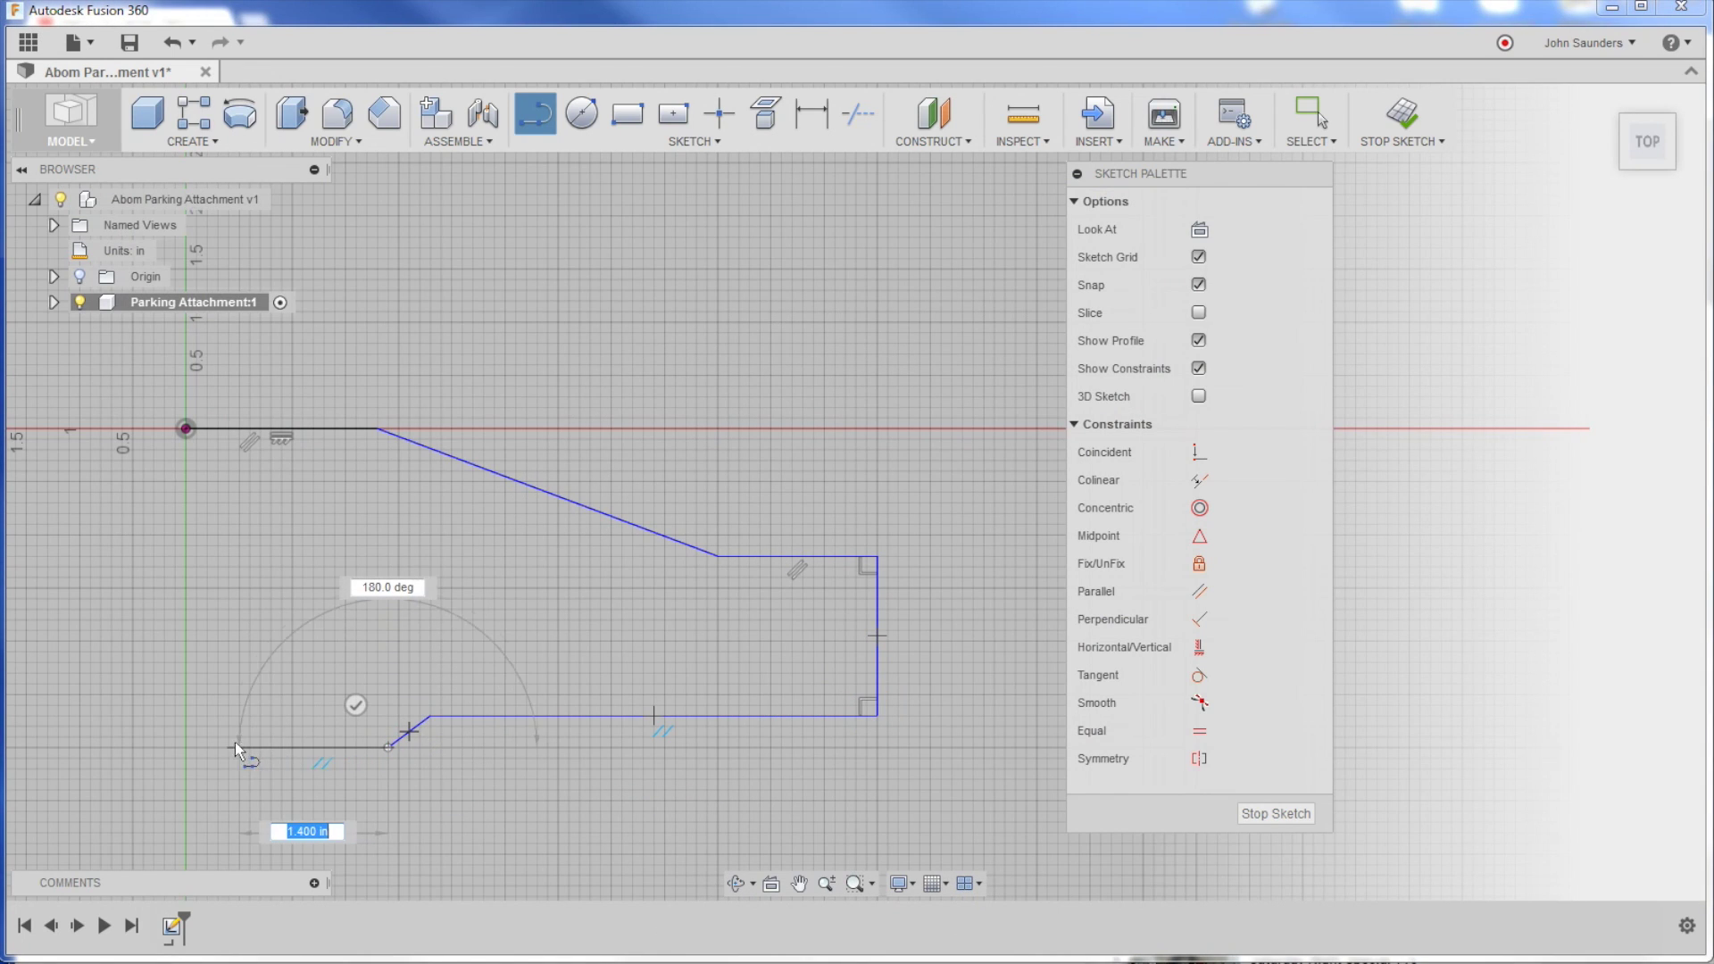
click(176, 747)
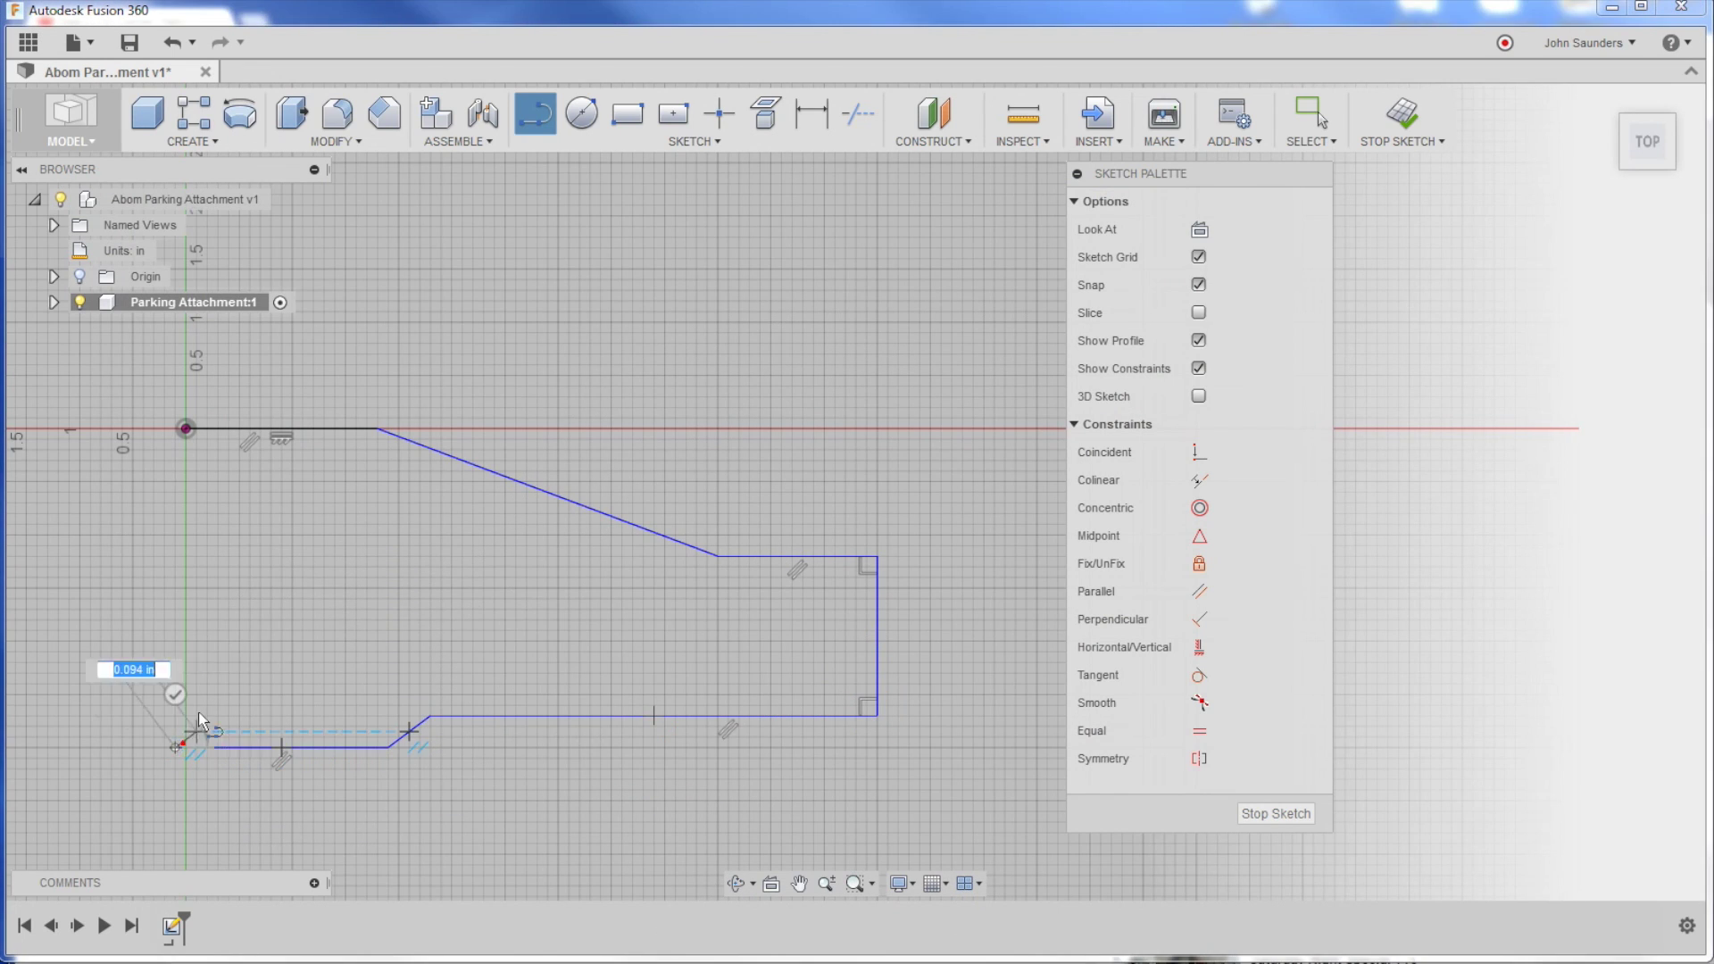
click(186, 429)
key(alt+Tab)
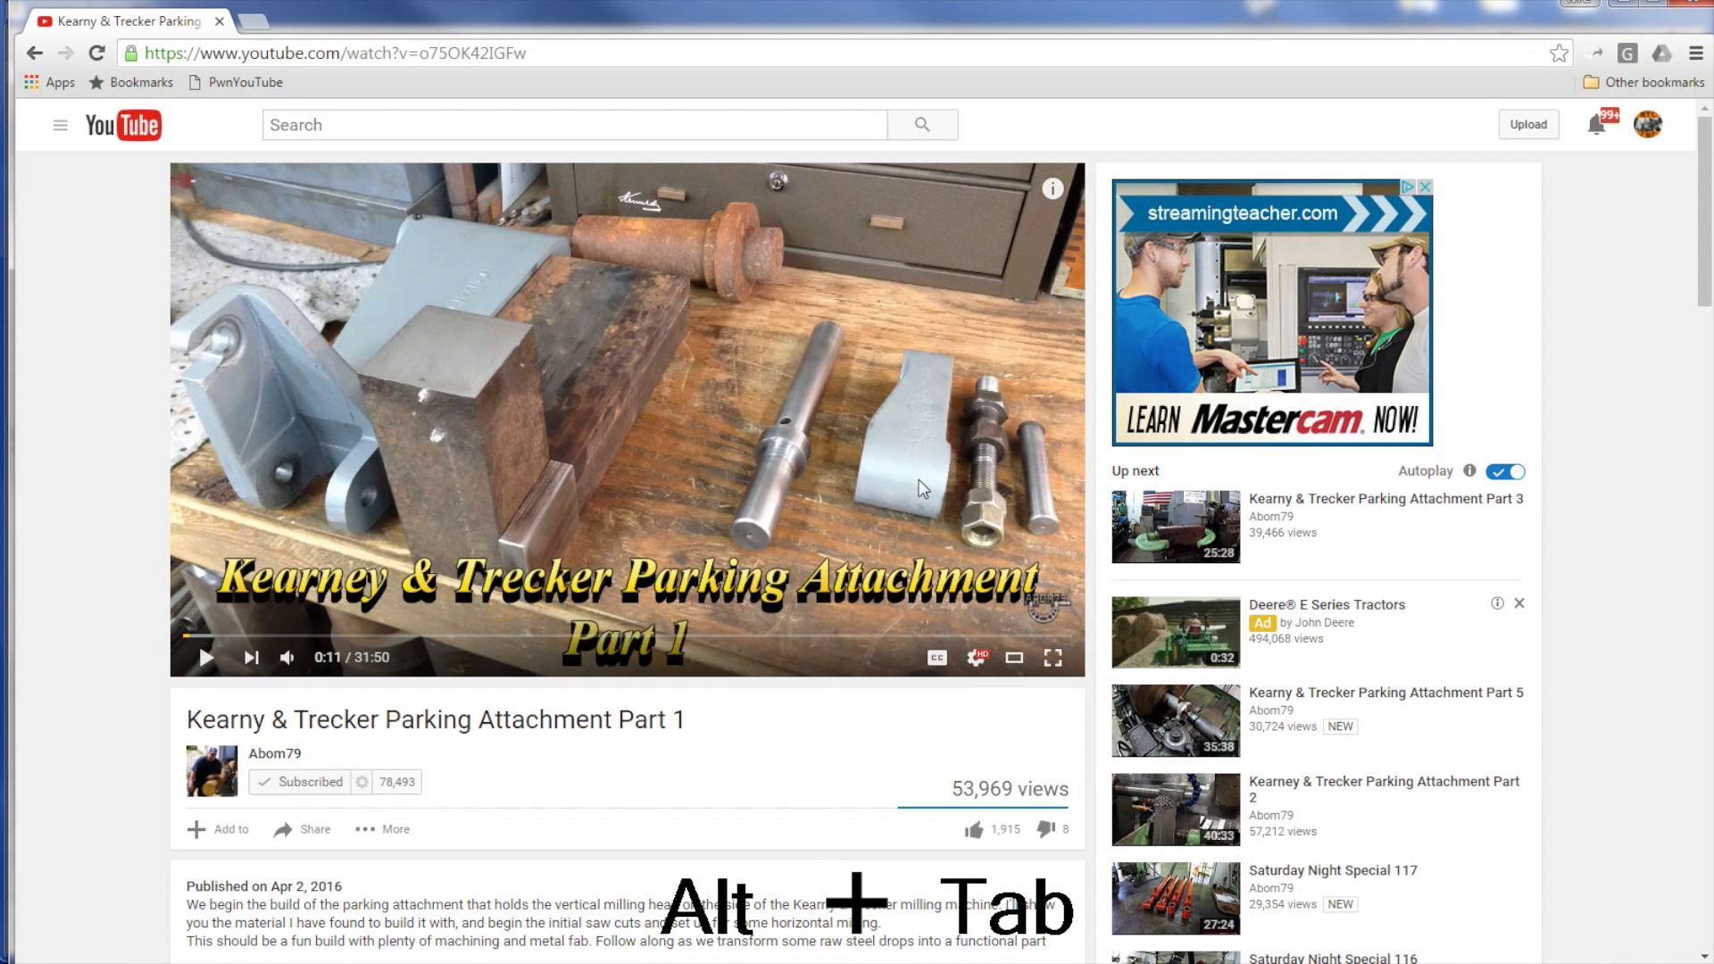
key(alt+Tab)
scroll(605, 563, down, 2)
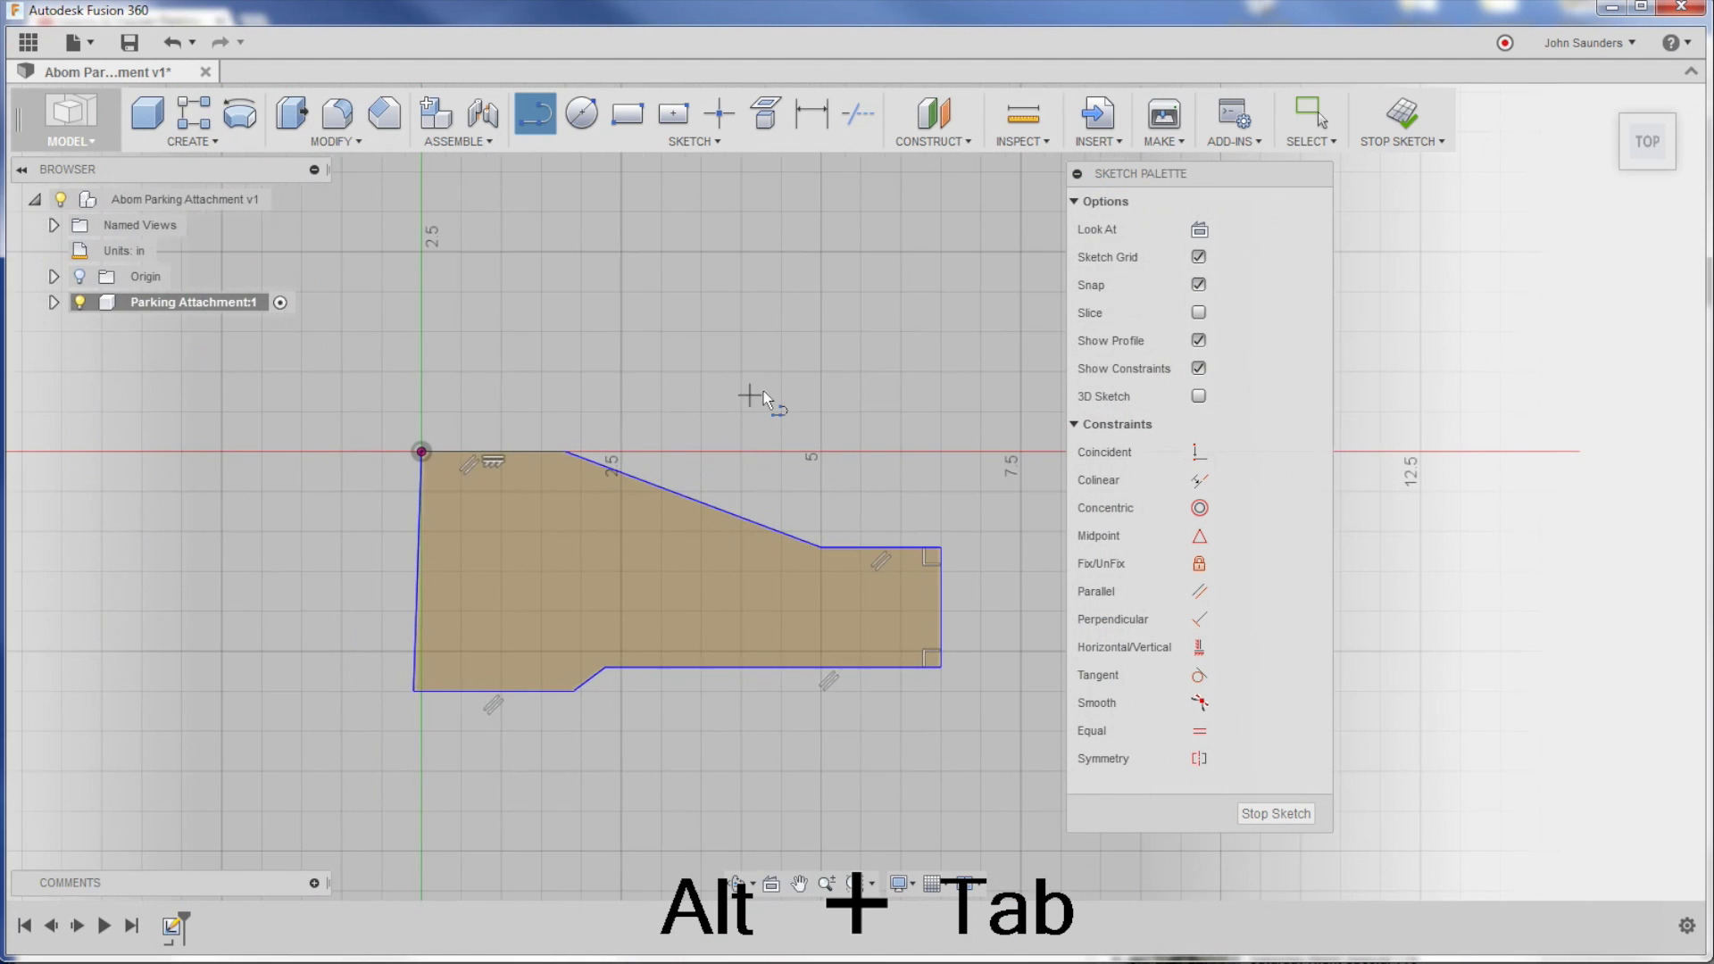
middle_drag(863, 433, 850, 393)
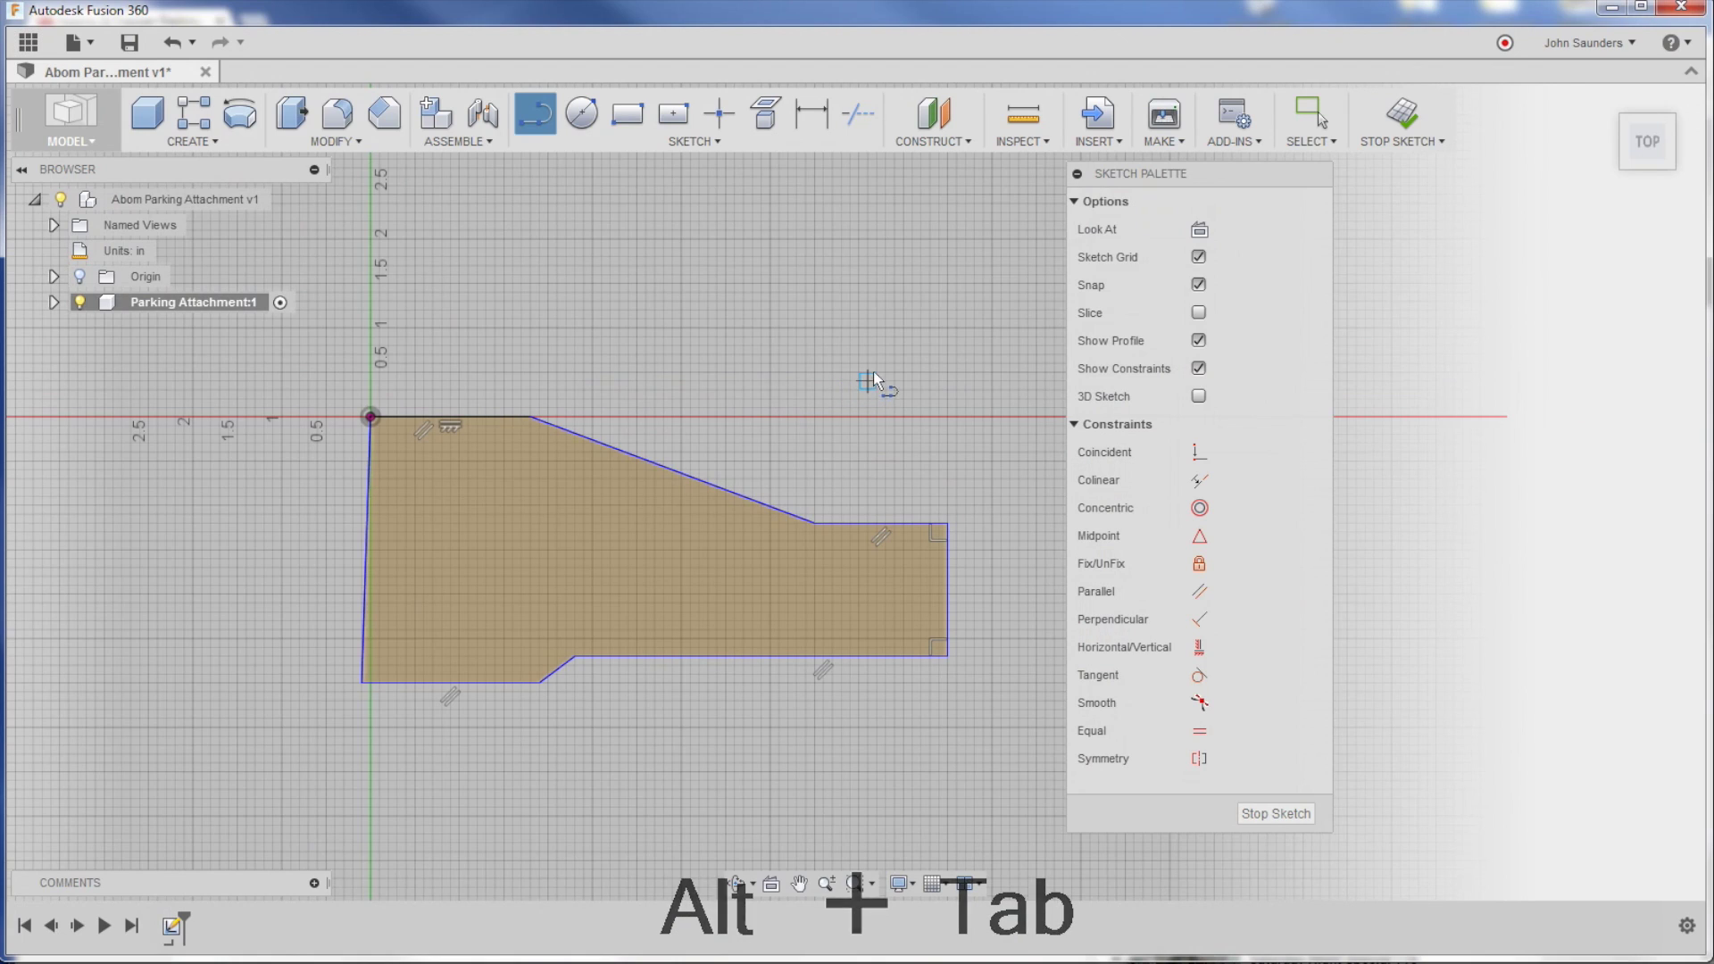
drag(1115, 173, 1130, 174)
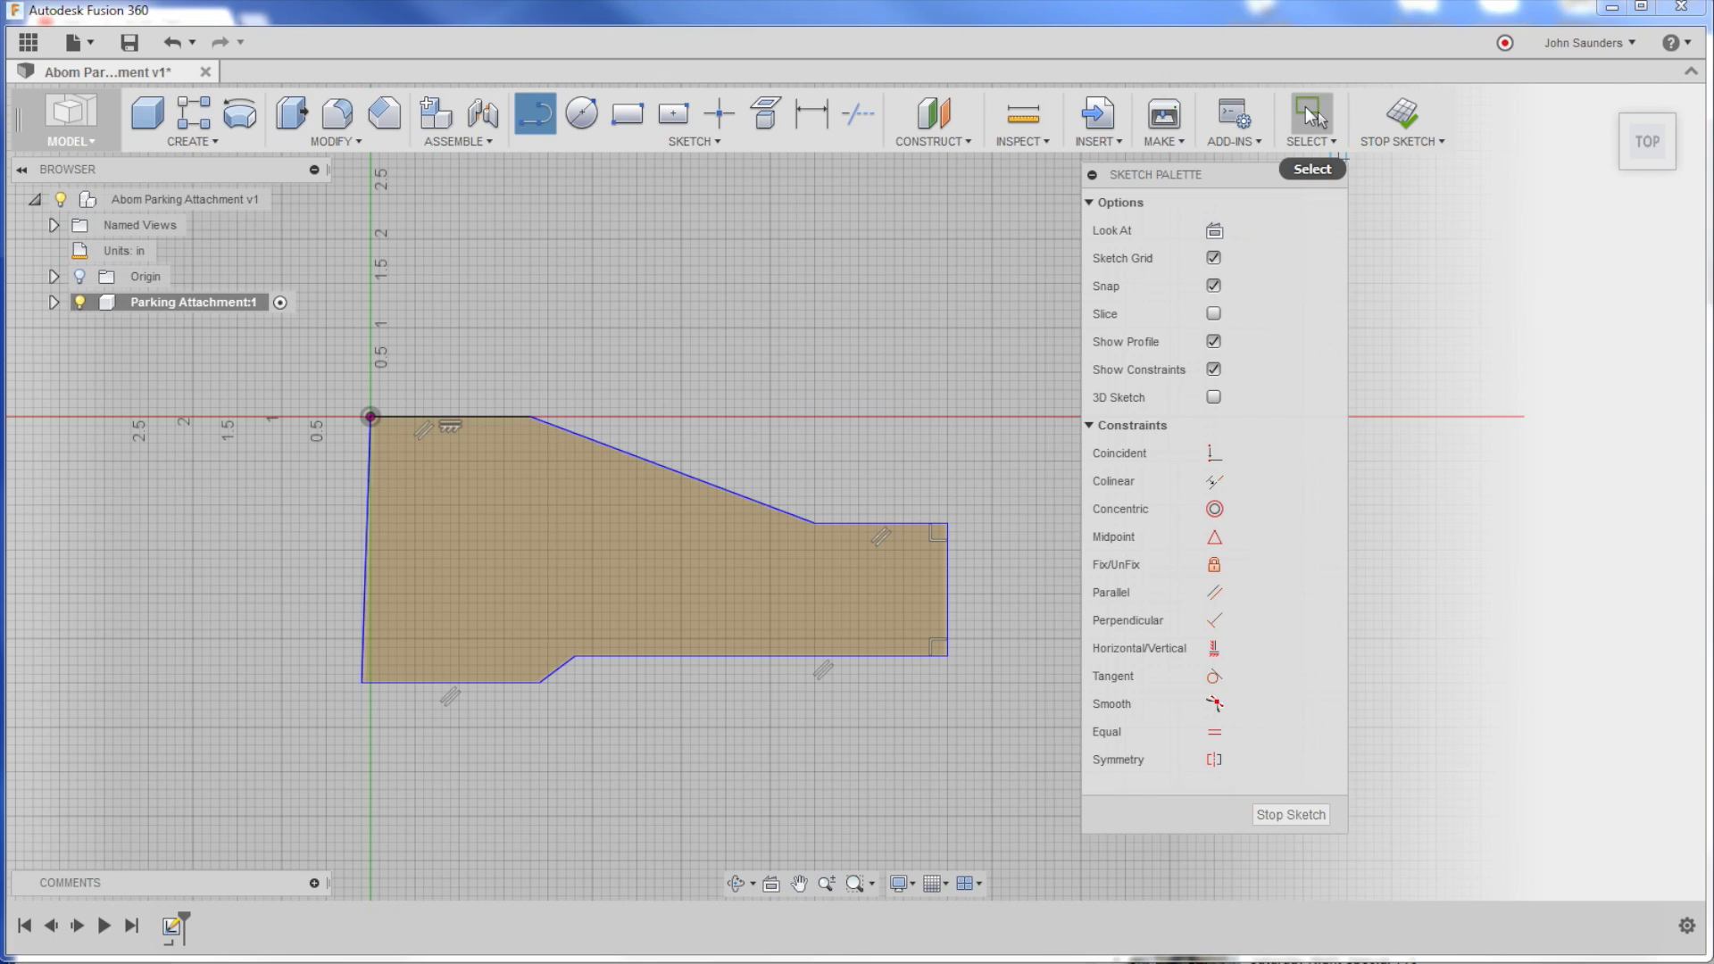
click(1310, 115)
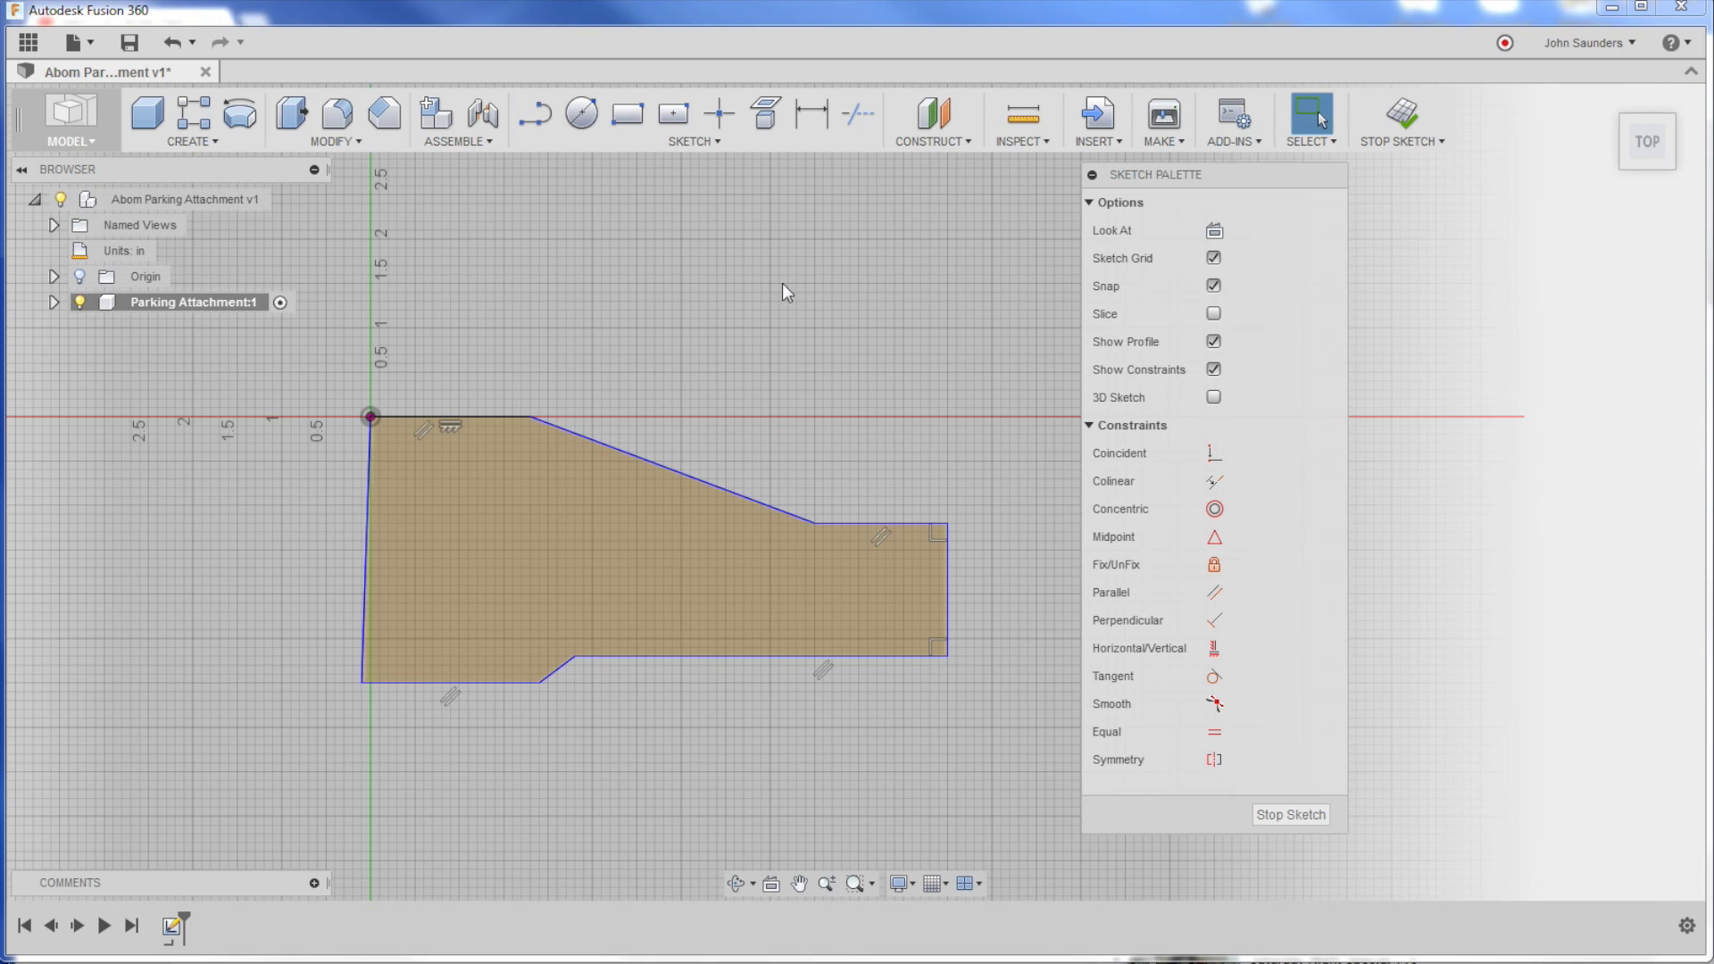
key(l)
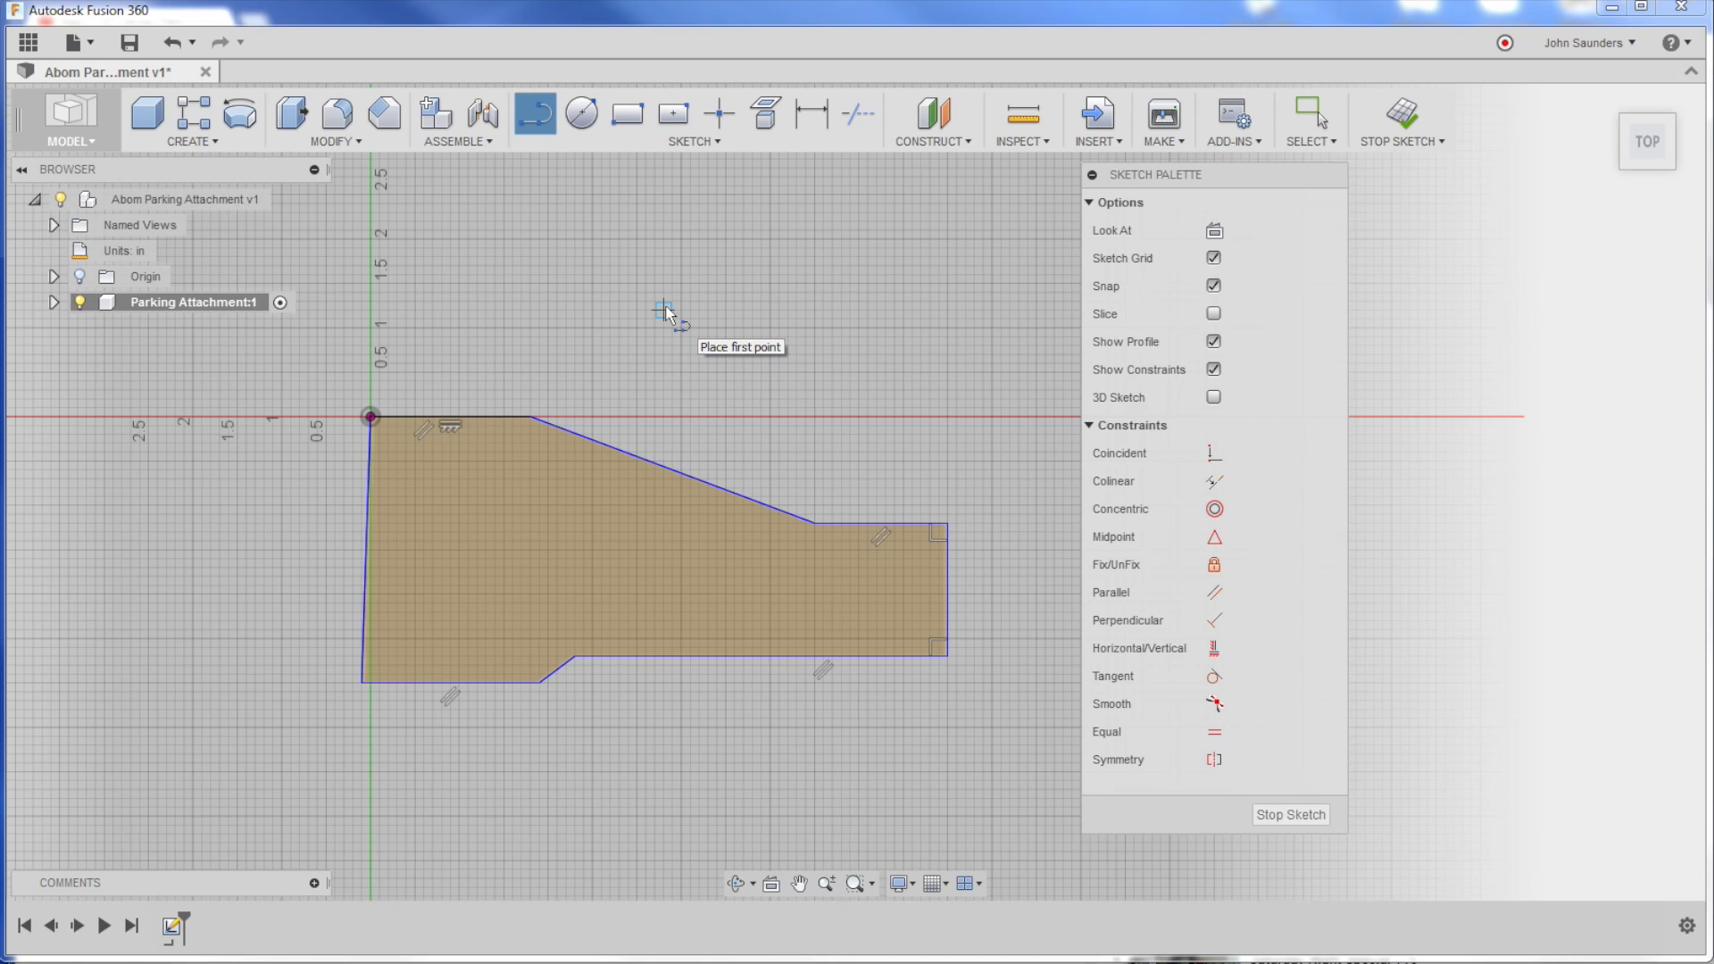
key(Escape)
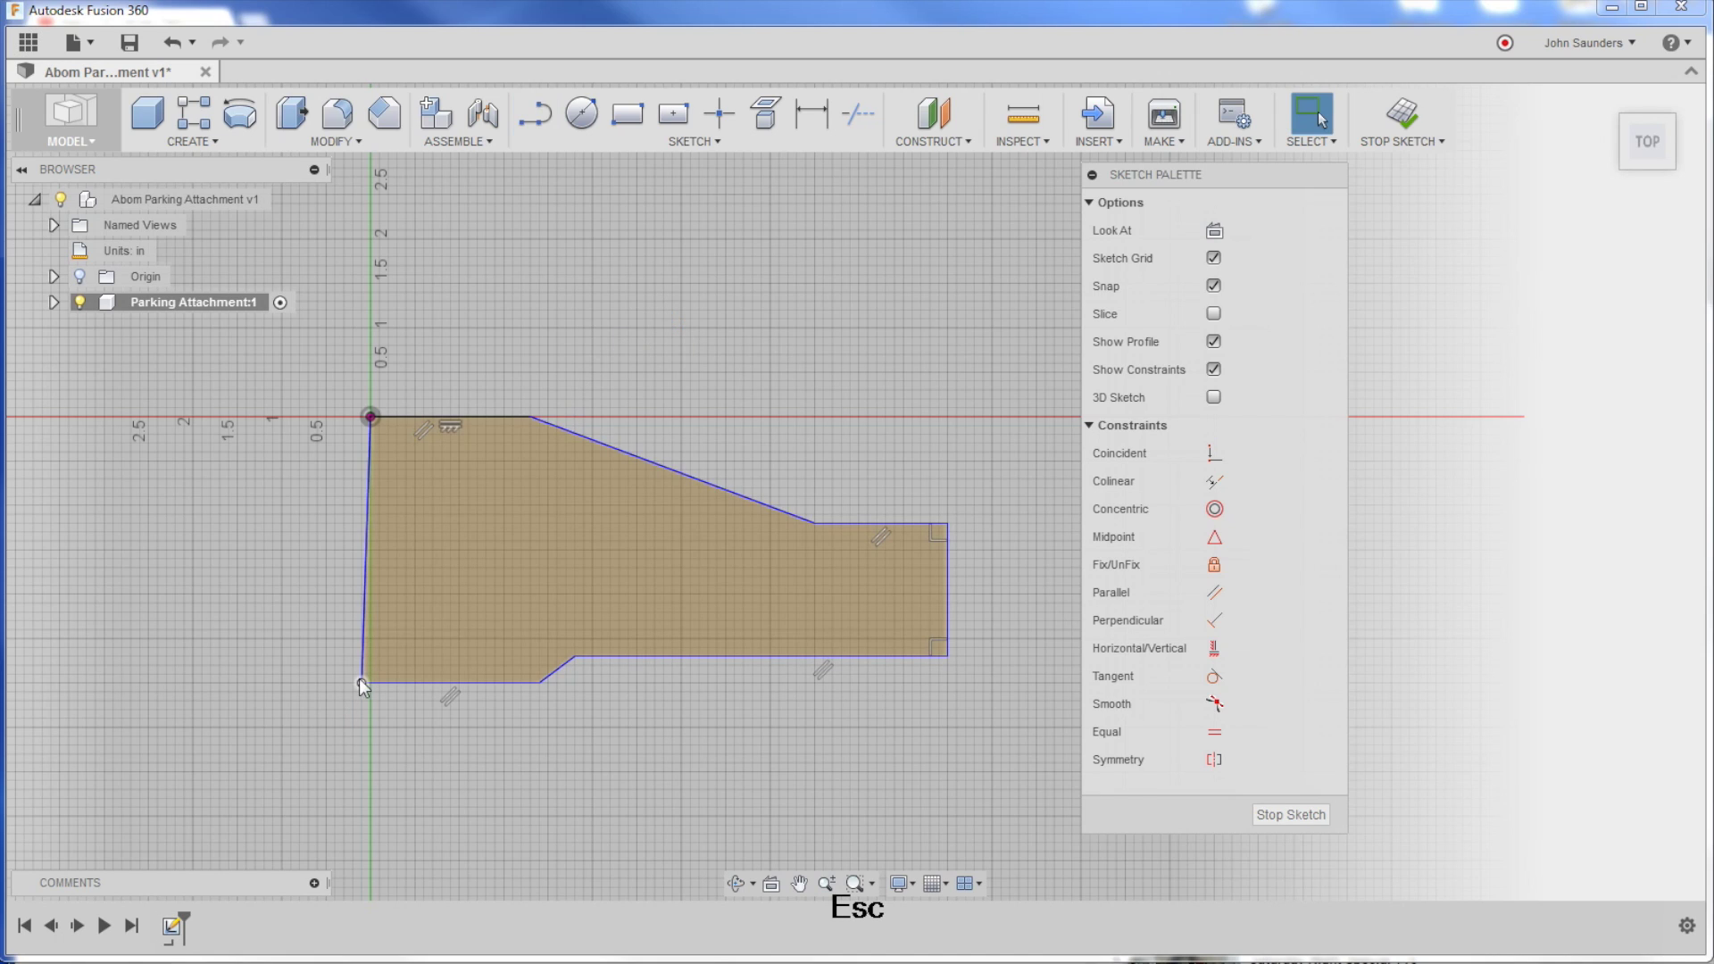
Step: Pull the profile's lower-left corner slightly outward and up so that its left edge leans more
mouse_move(363, 683)
mouse_down()
mouse_move(475, 666)
mouse_move(238, 665)
mouse_move(340, 689)
mouse_move(306, 674)
mouse_move(351, 673)
mouse_up()
click(367, 468)
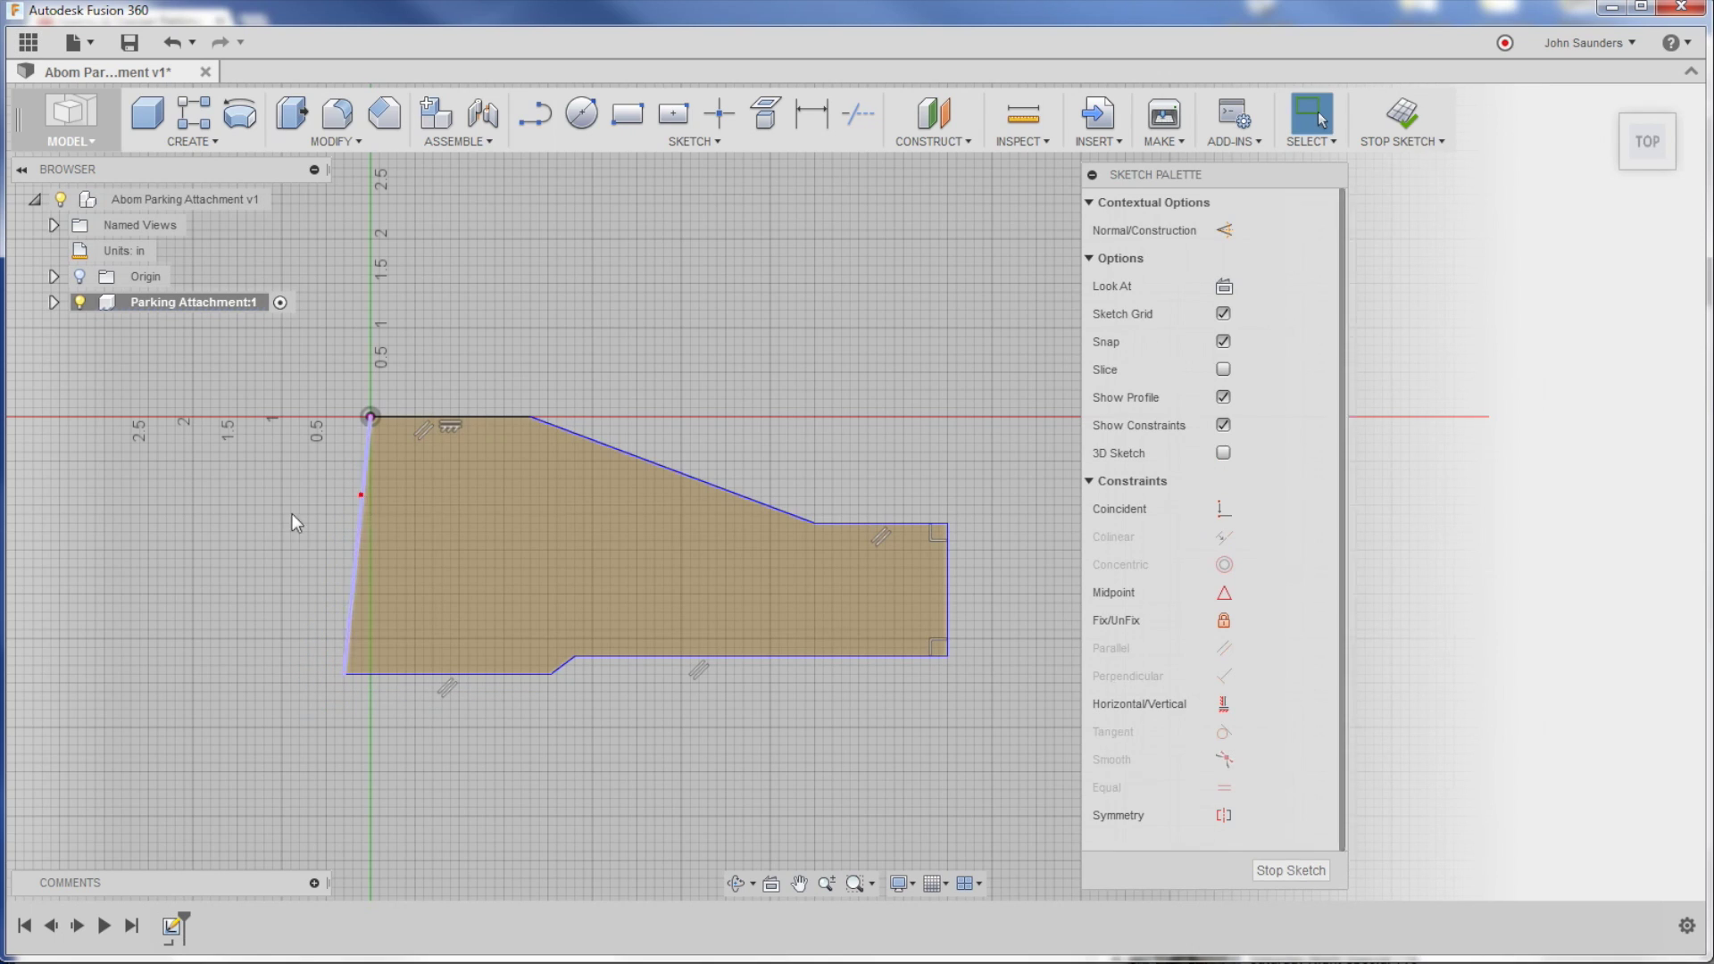
click(244, 536)
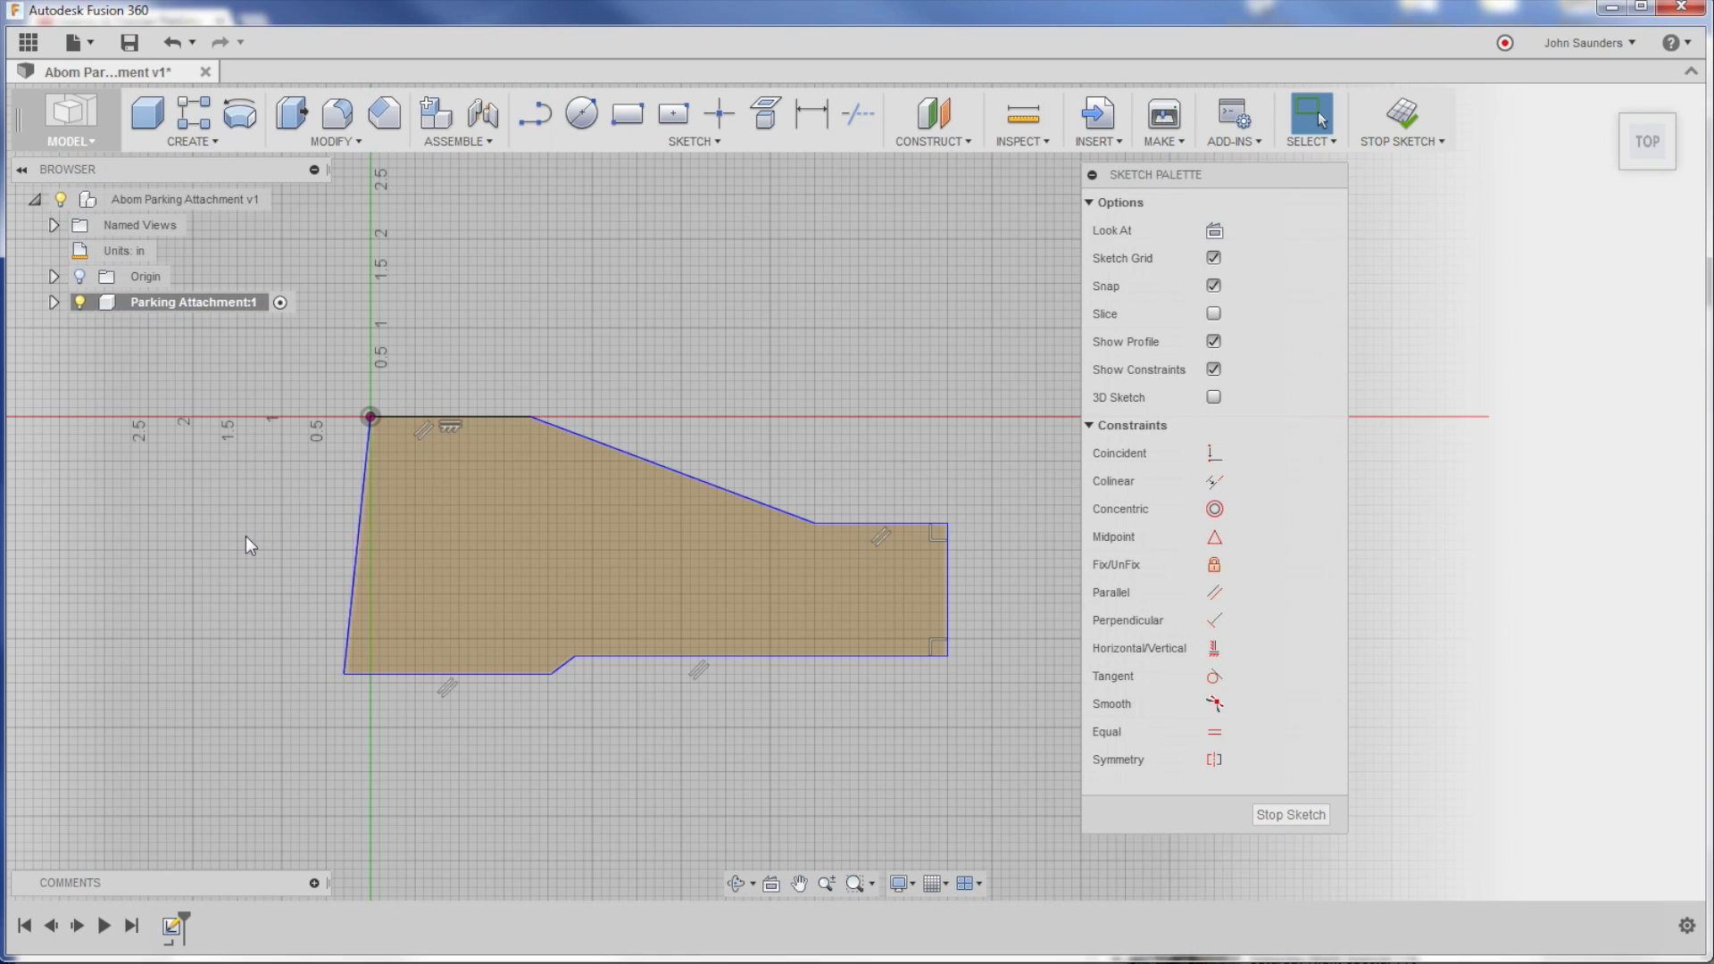
Step: Try a vertical constraint on the profile's slanted left edge, and undo it
click(1215, 649)
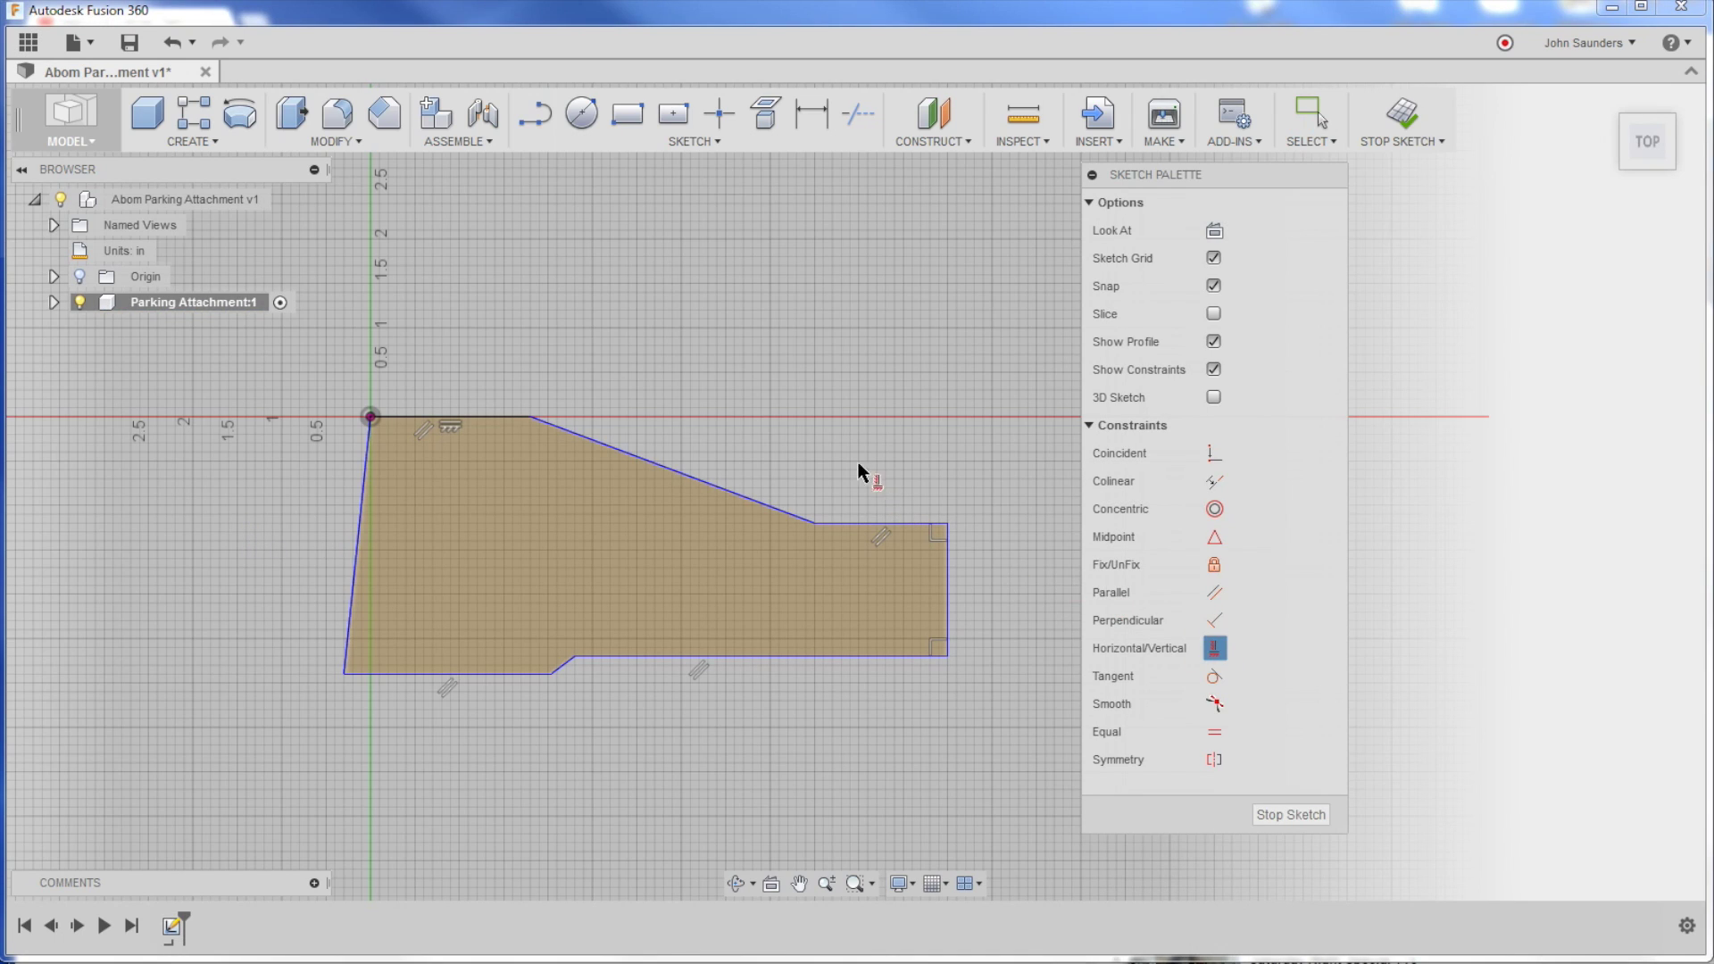
click(358, 510)
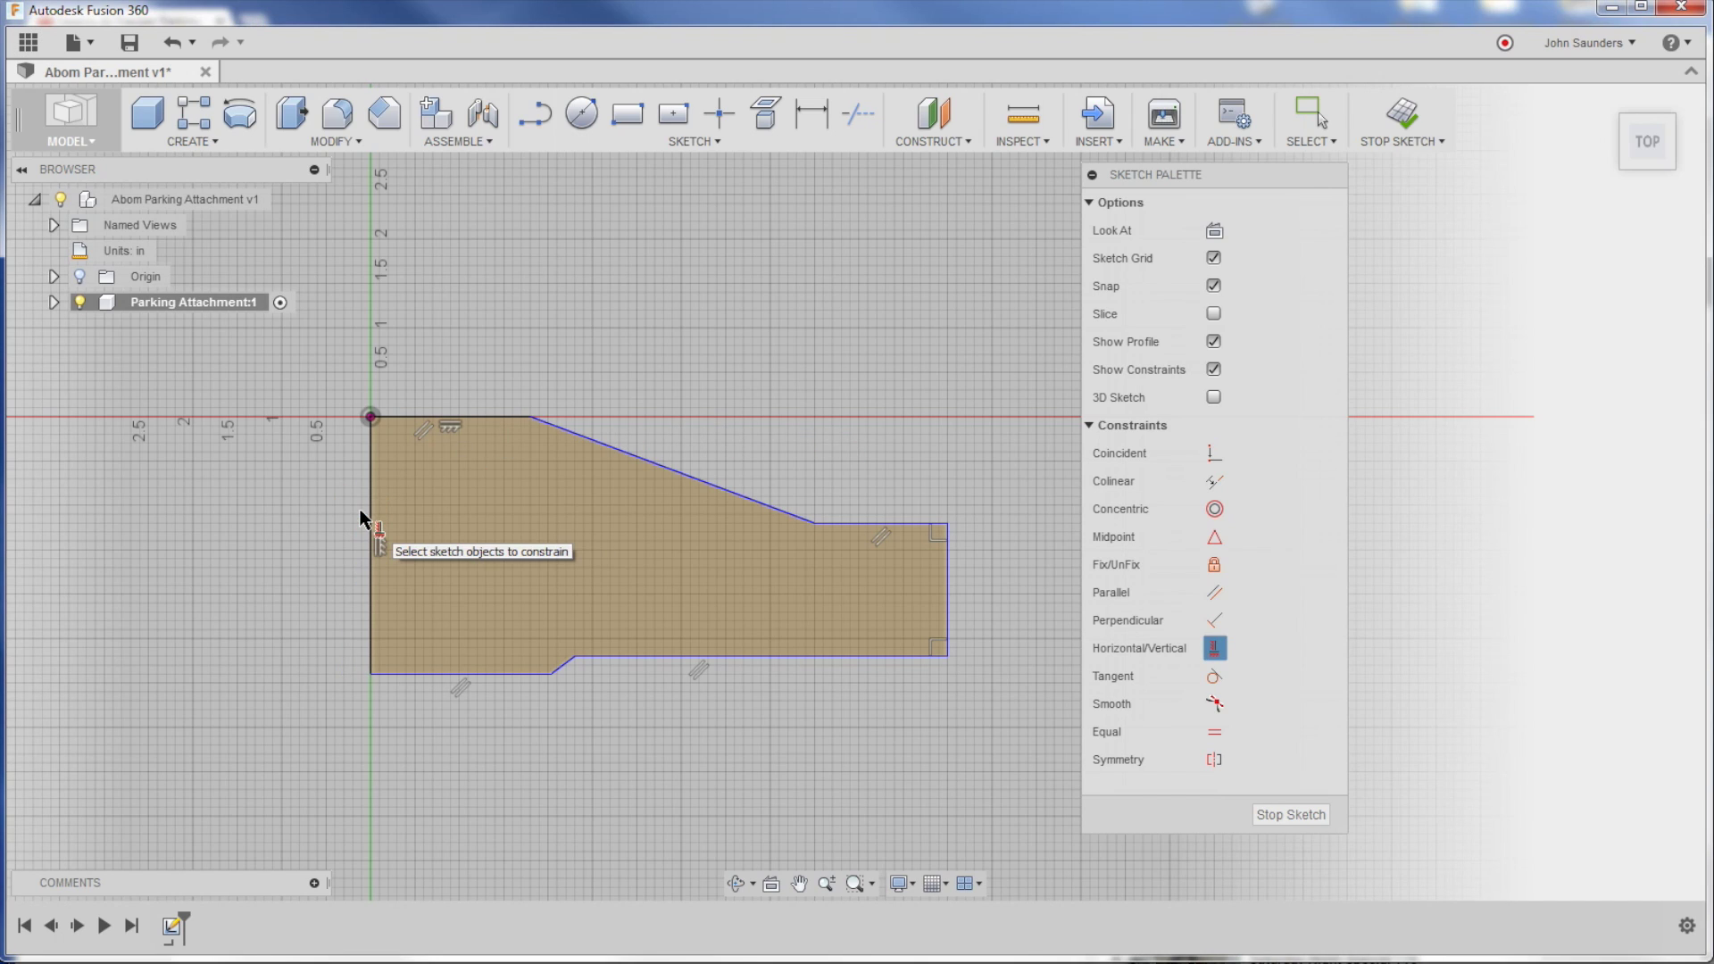
key(ctrl+z)
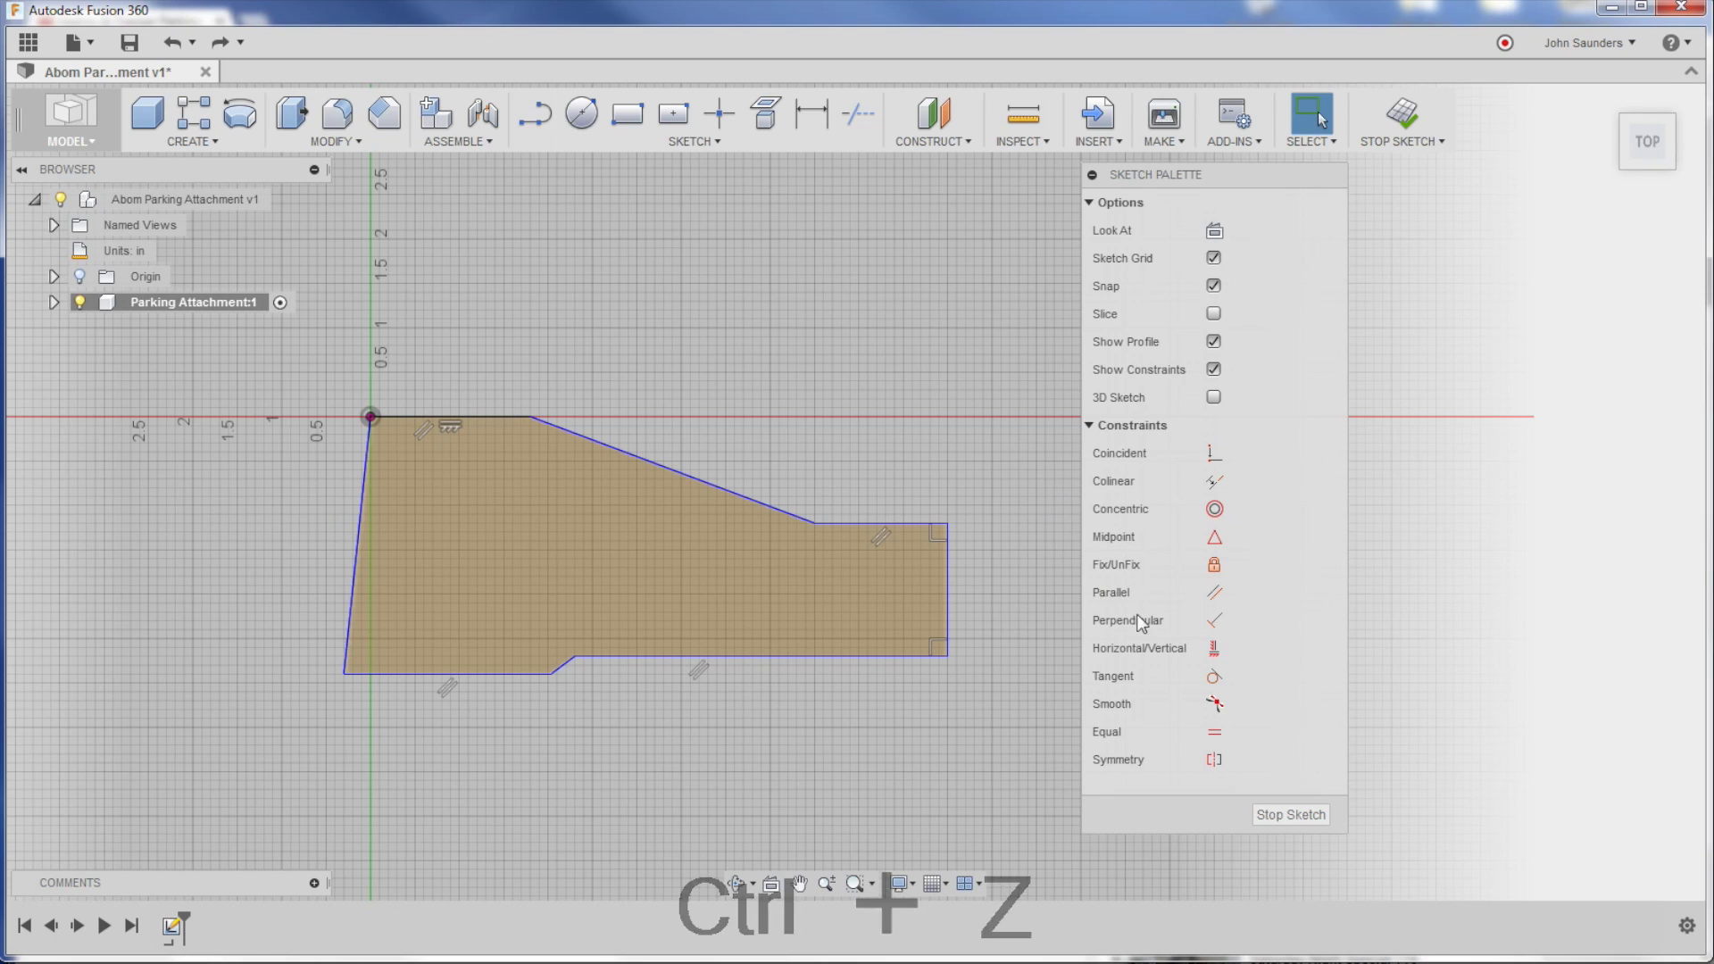
Step: Constrain the profile's slanted left edge perpendicular to the horizontal top edge at the origin
click(1215, 623)
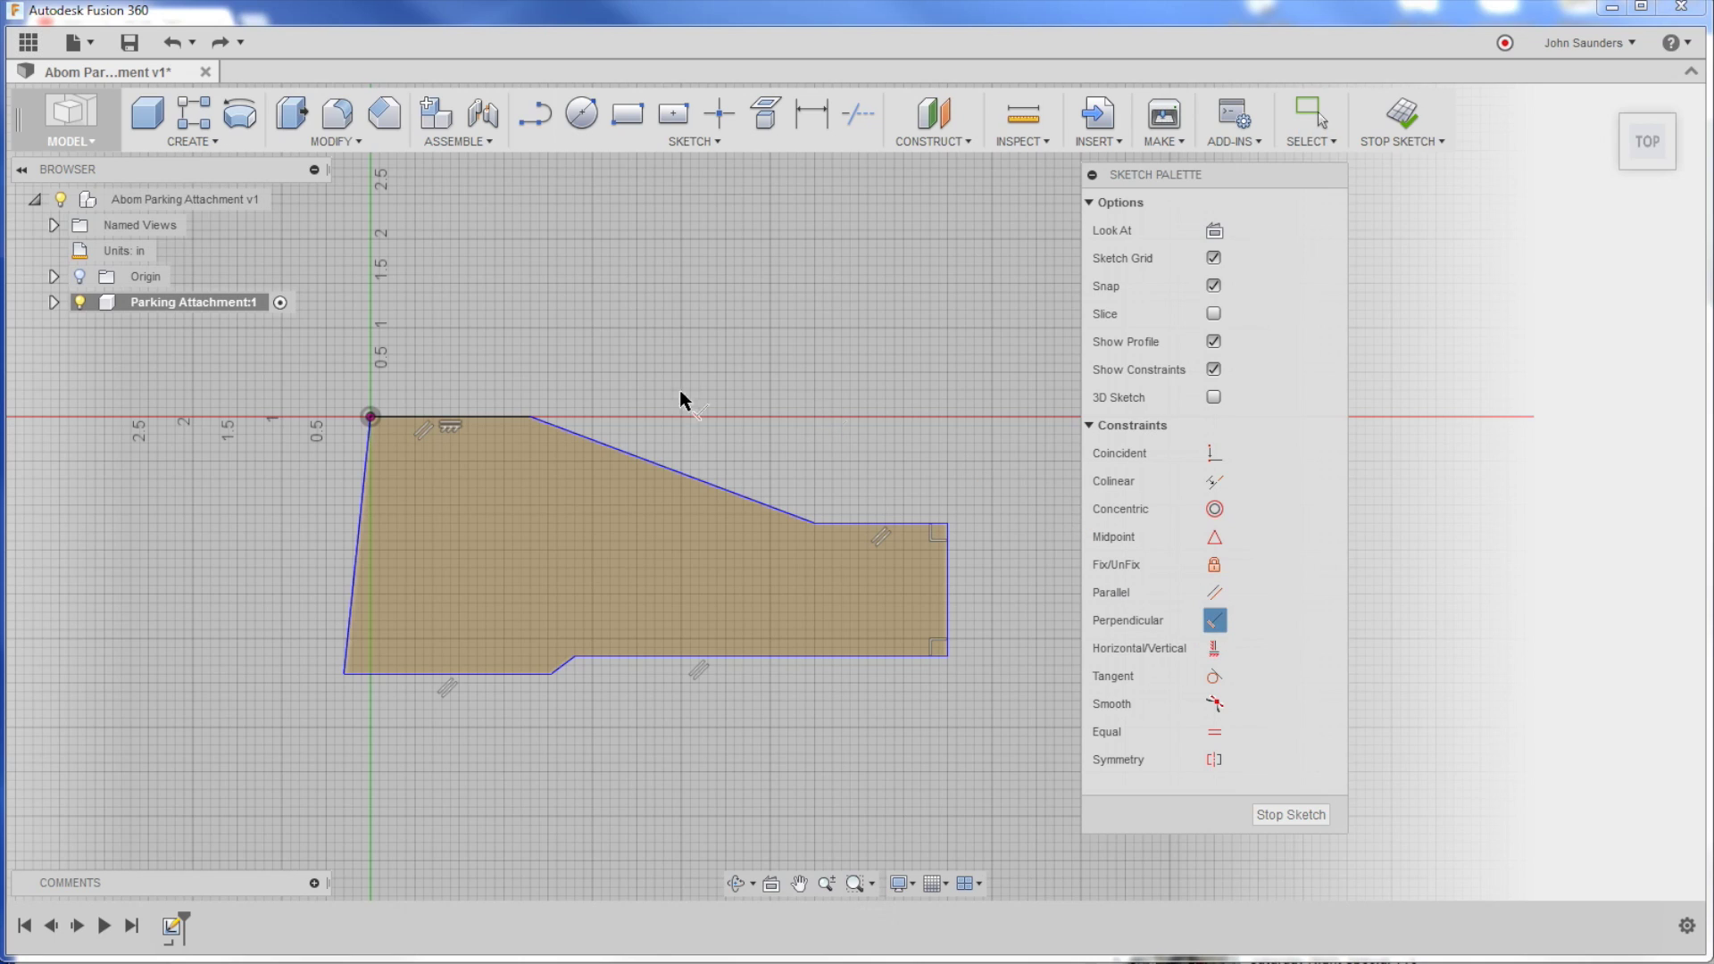
click(366, 508)
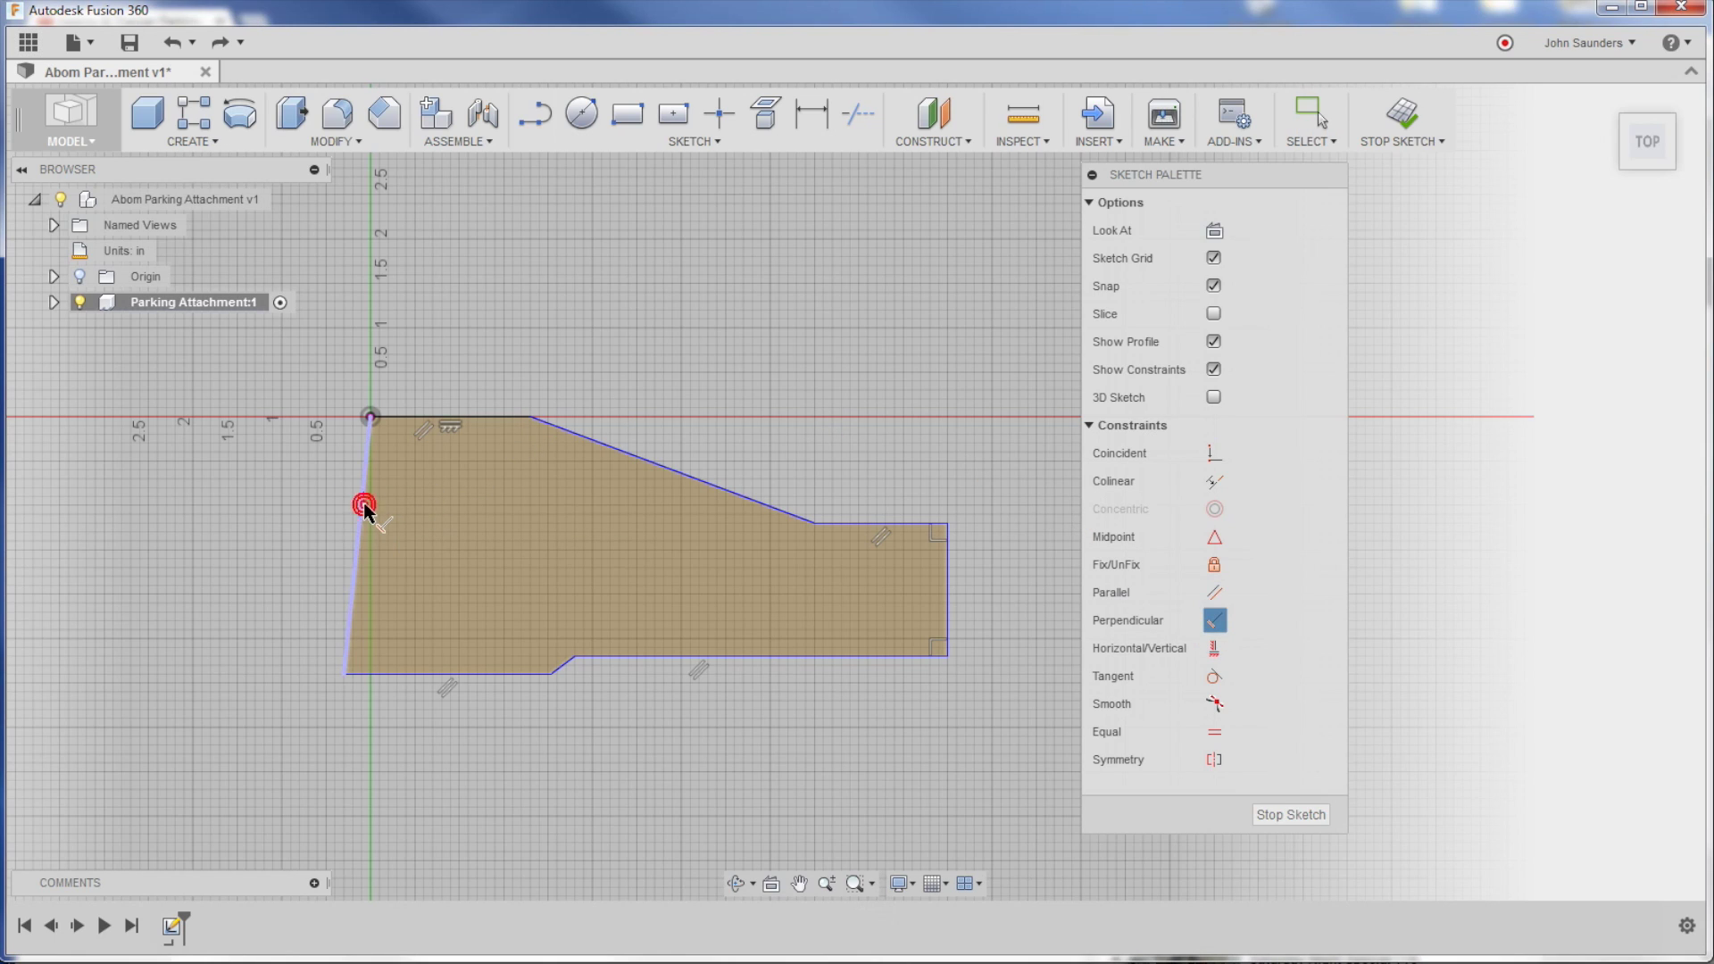
click(415, 425)
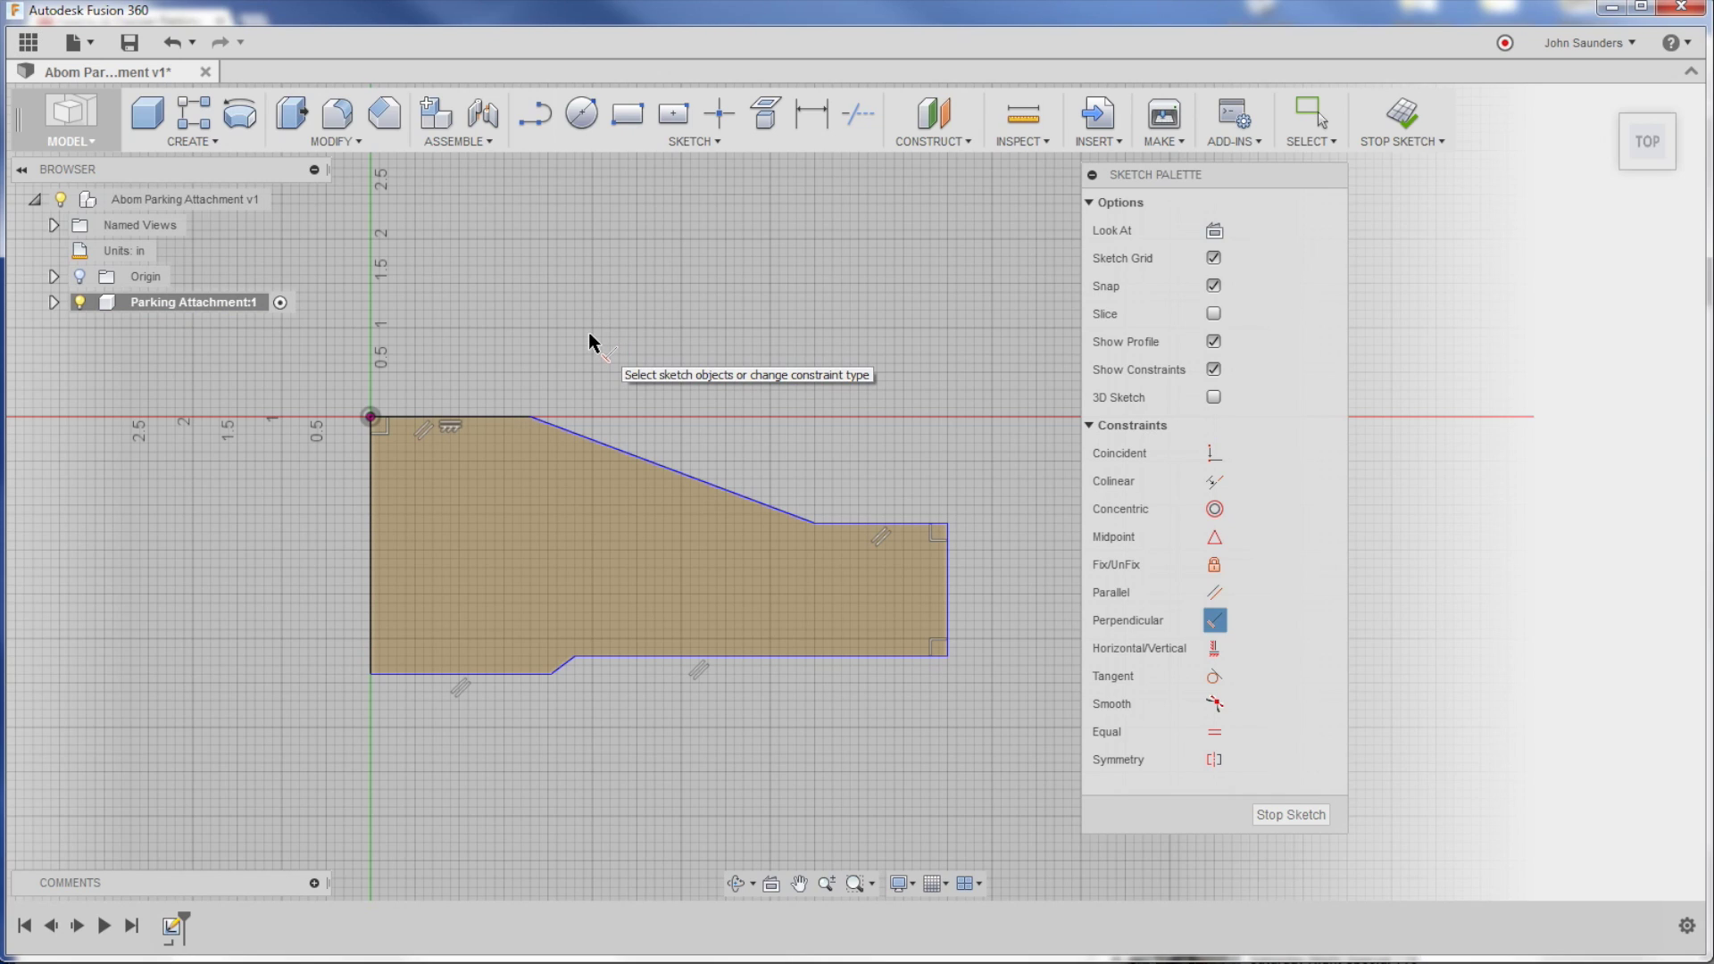
Step: Dimension the profile's overall length between its left and right vertical edges at 8 in
key(d)
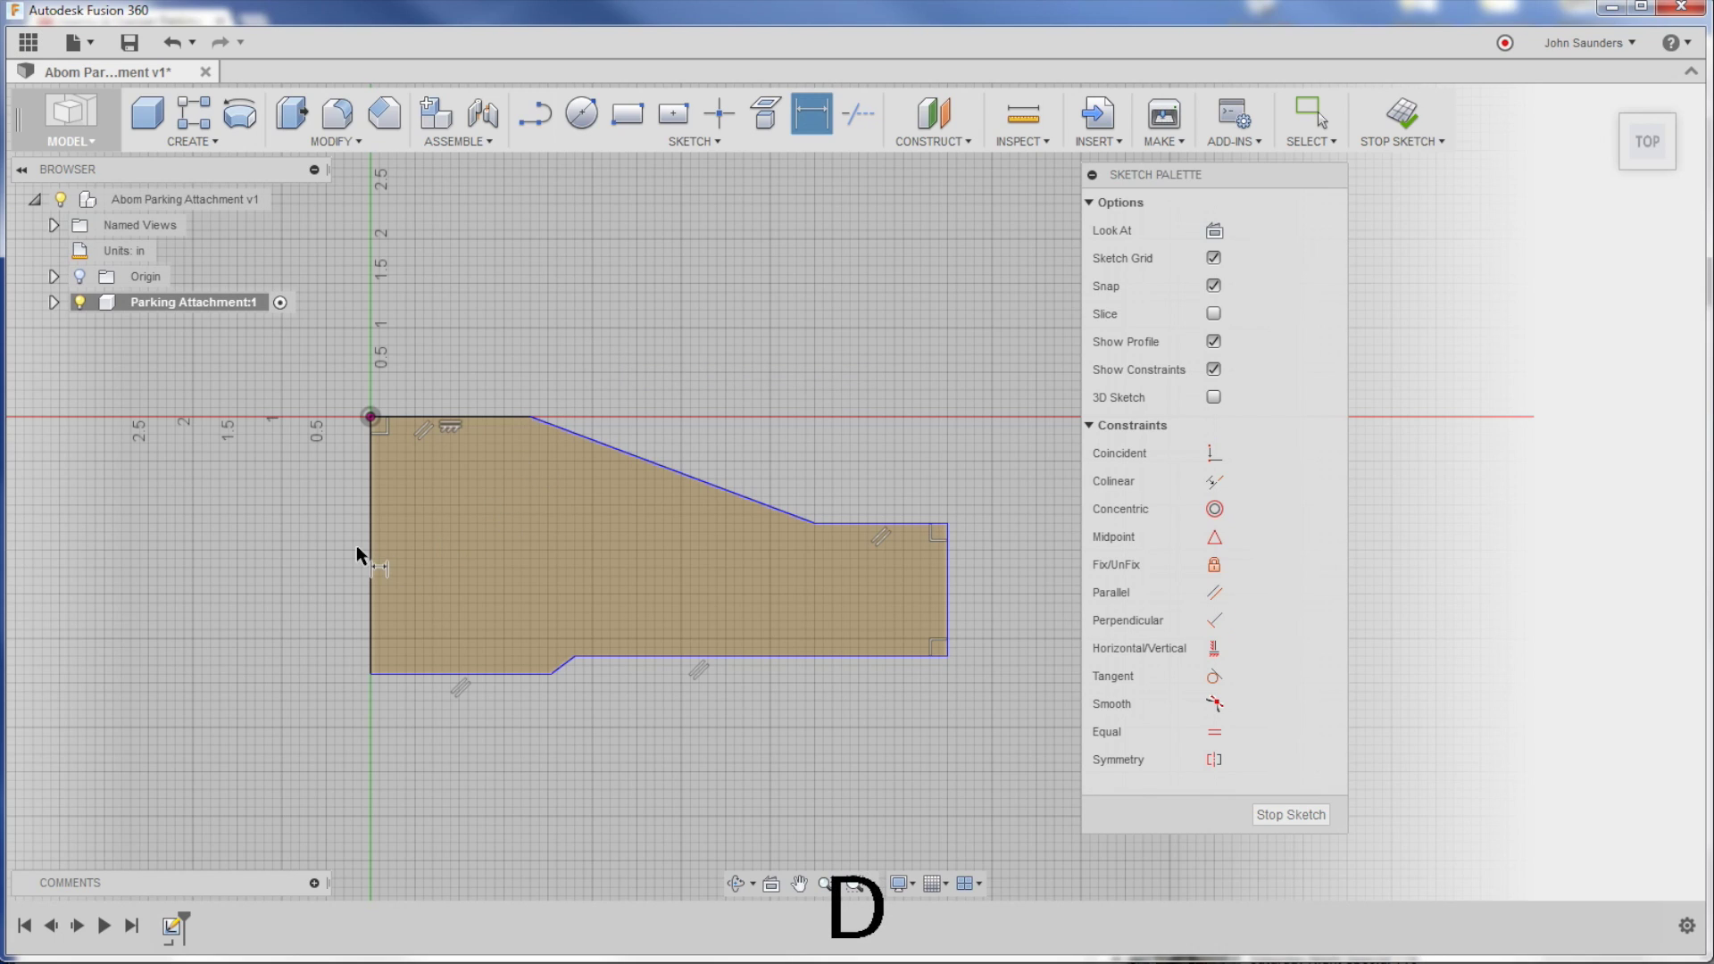
click(372, 549)
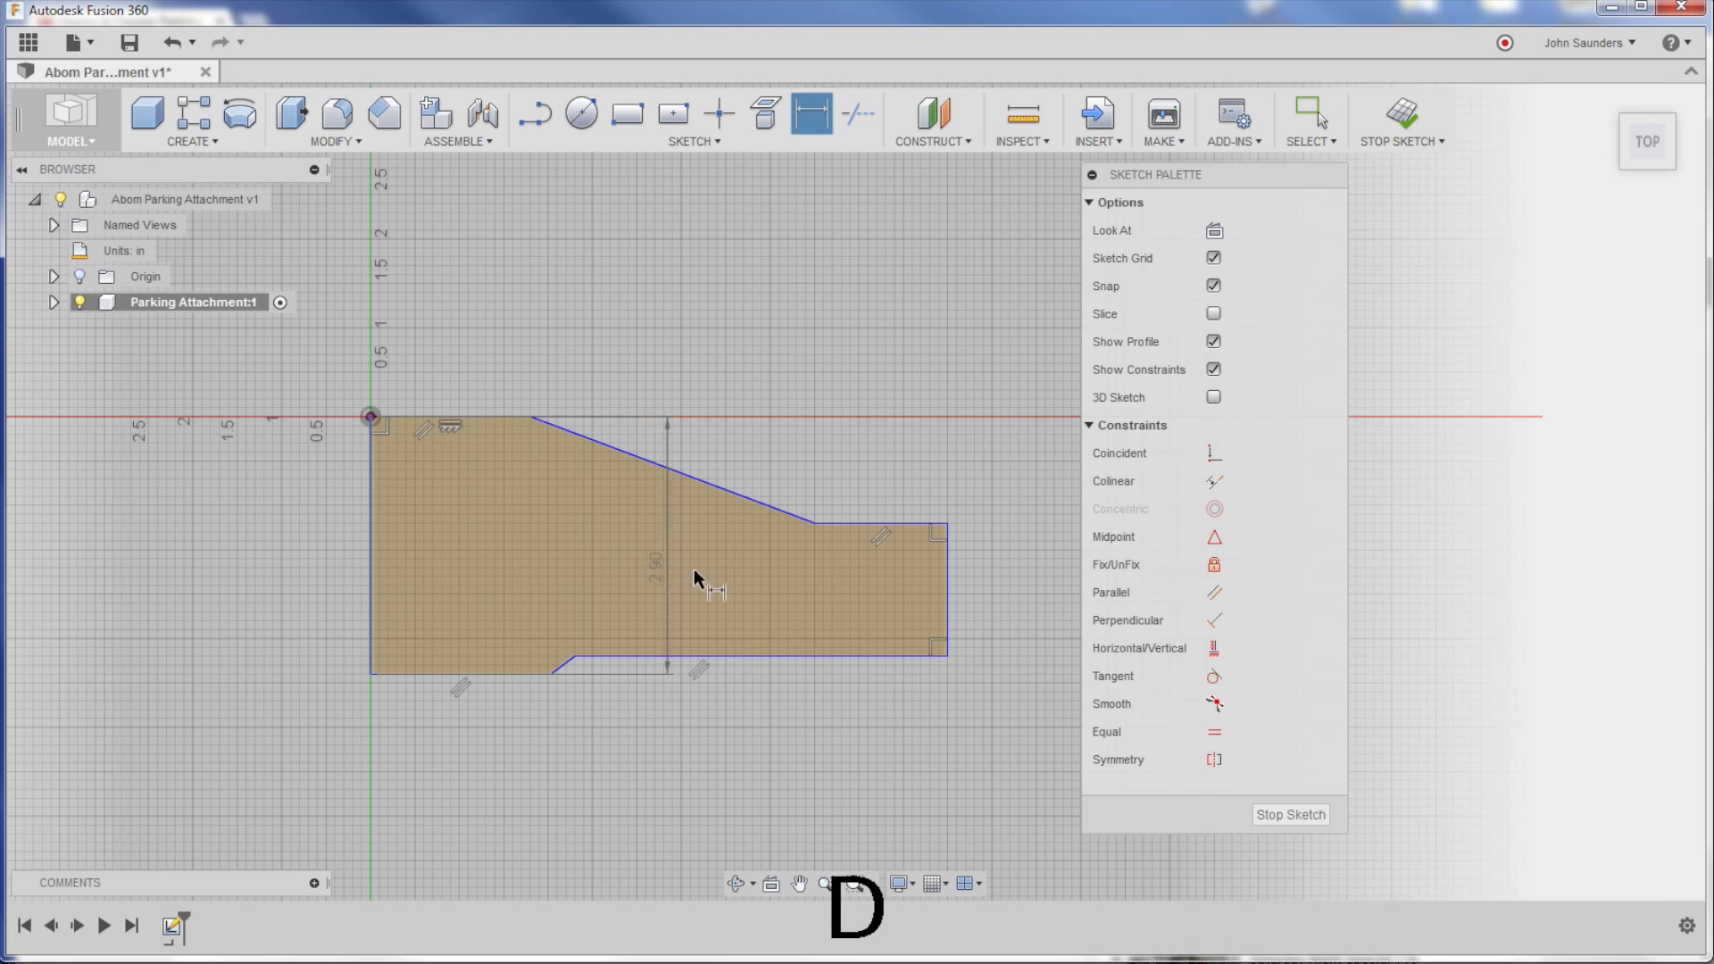
click(946, 604)
click(714, 342)
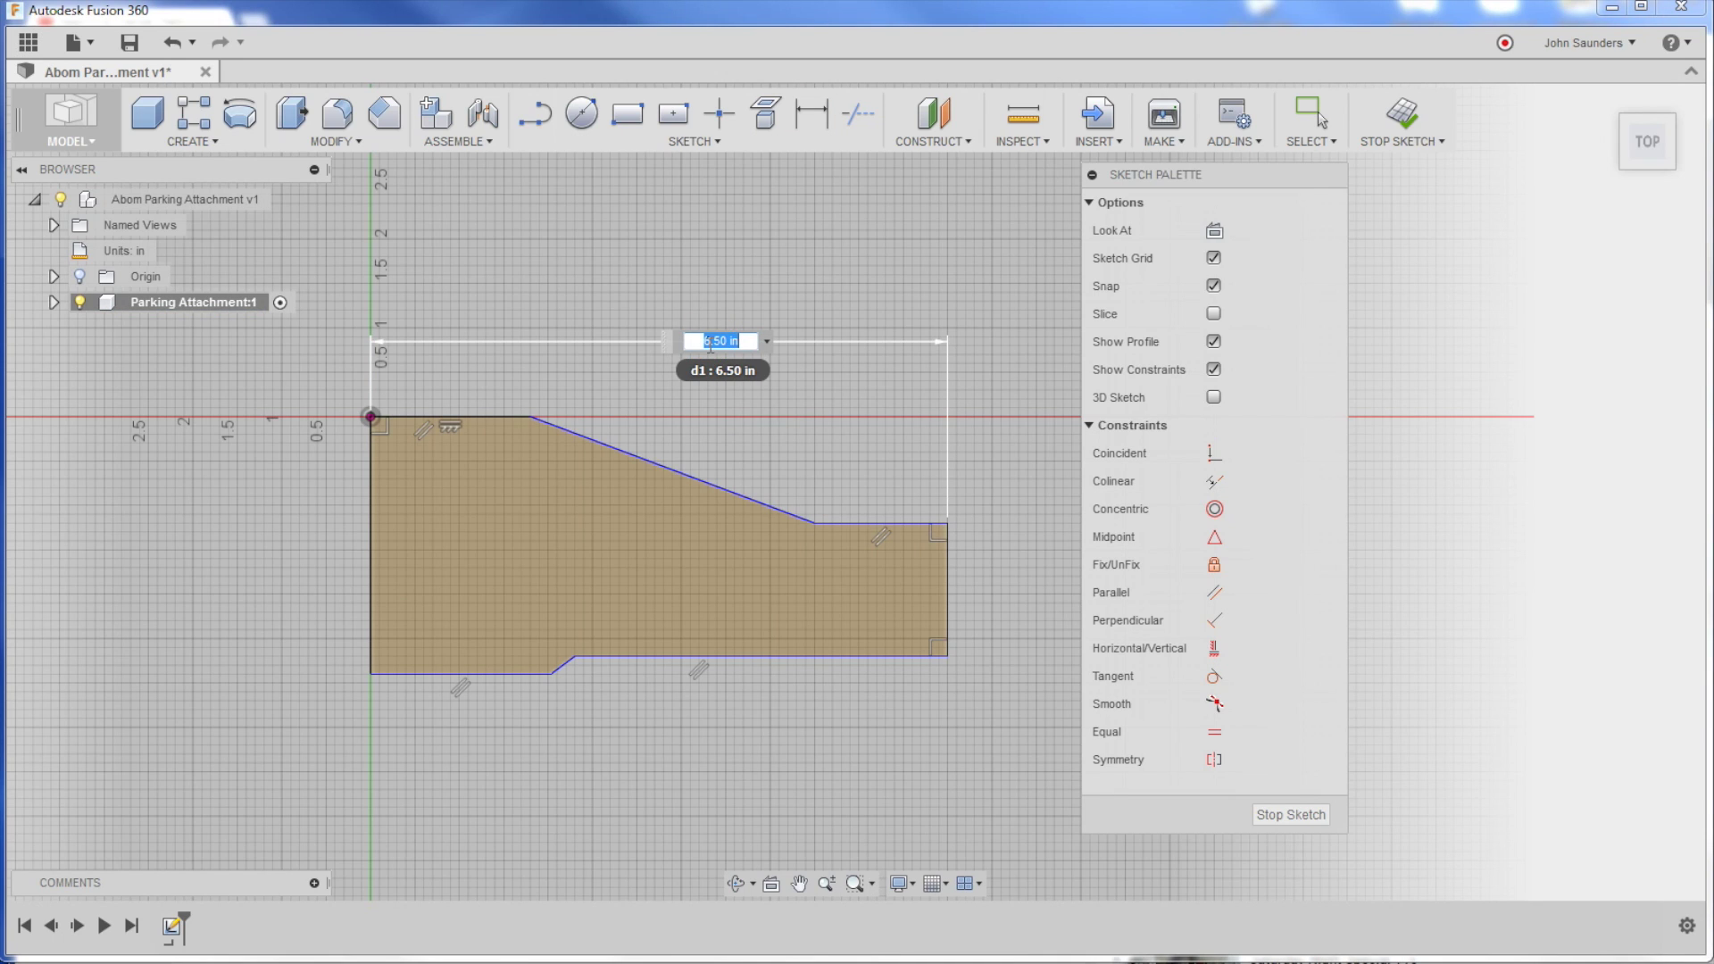
text(8)
key(Return)
Step: Check the reference photo in Chrome, return to Fusion 360 and dimension the top edge starting at the origin to 2.5 in
scroll(714, 339, down, 2)
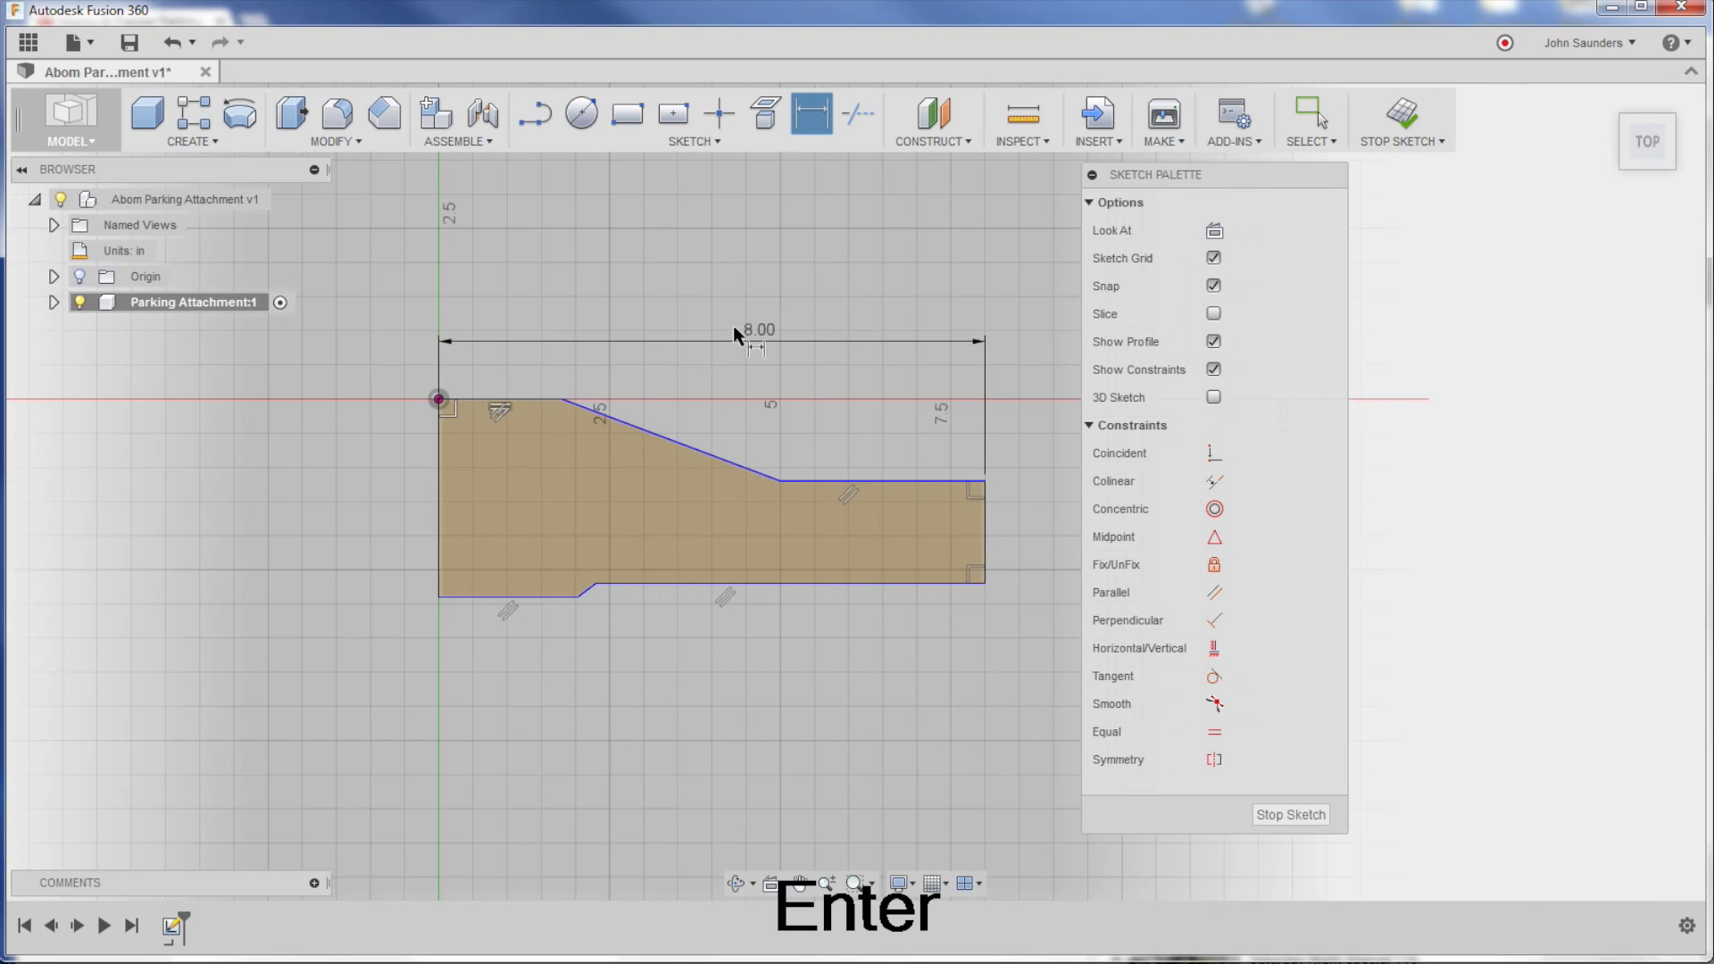
scroll(683, 296, up, 2)
key(alt+Tab)
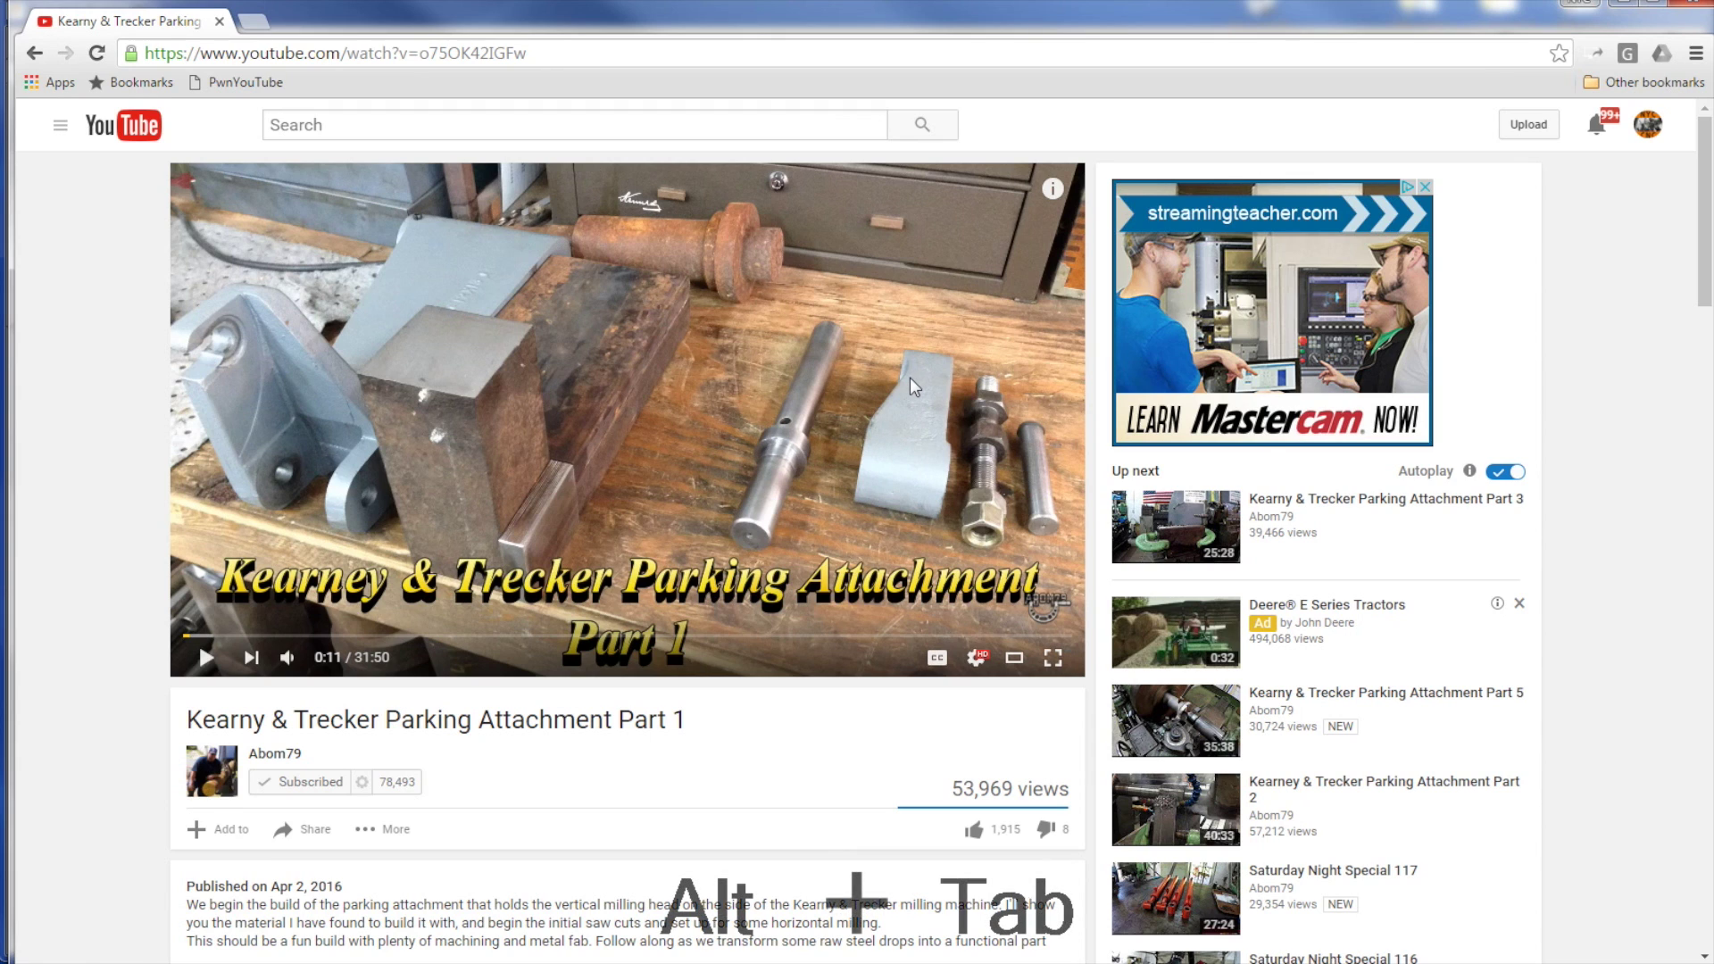
key(alt+Tab)
click(536, 433)
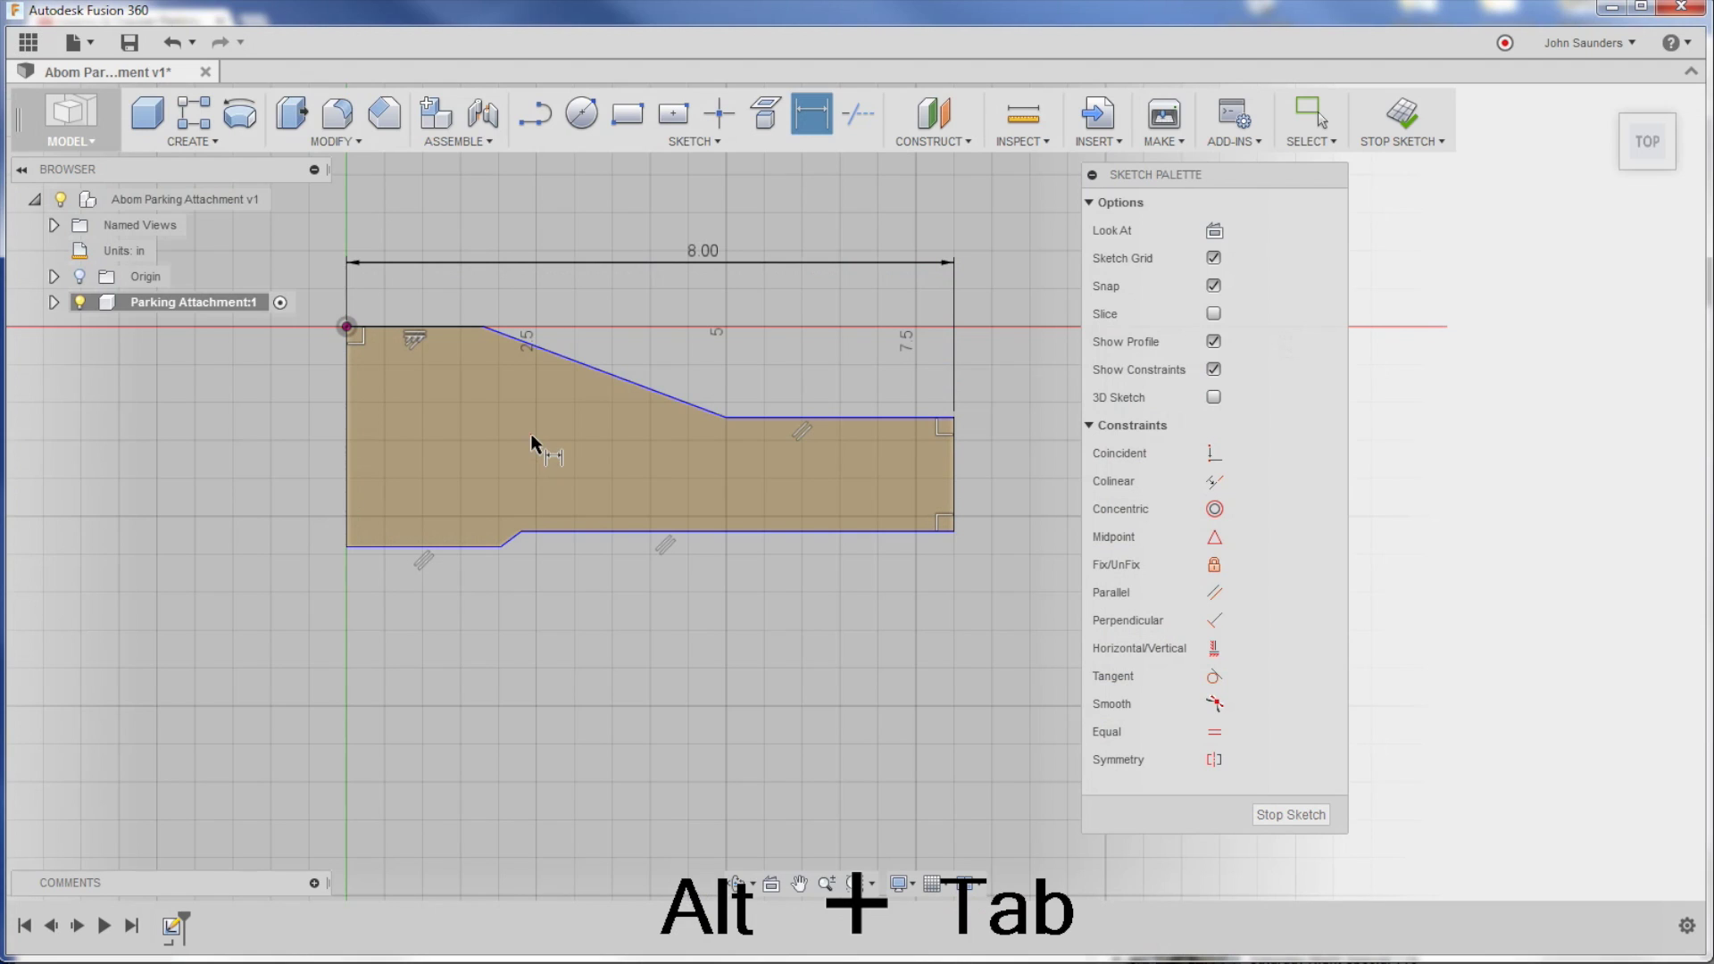
key(d)
click(434, 328)
click(453, 240)
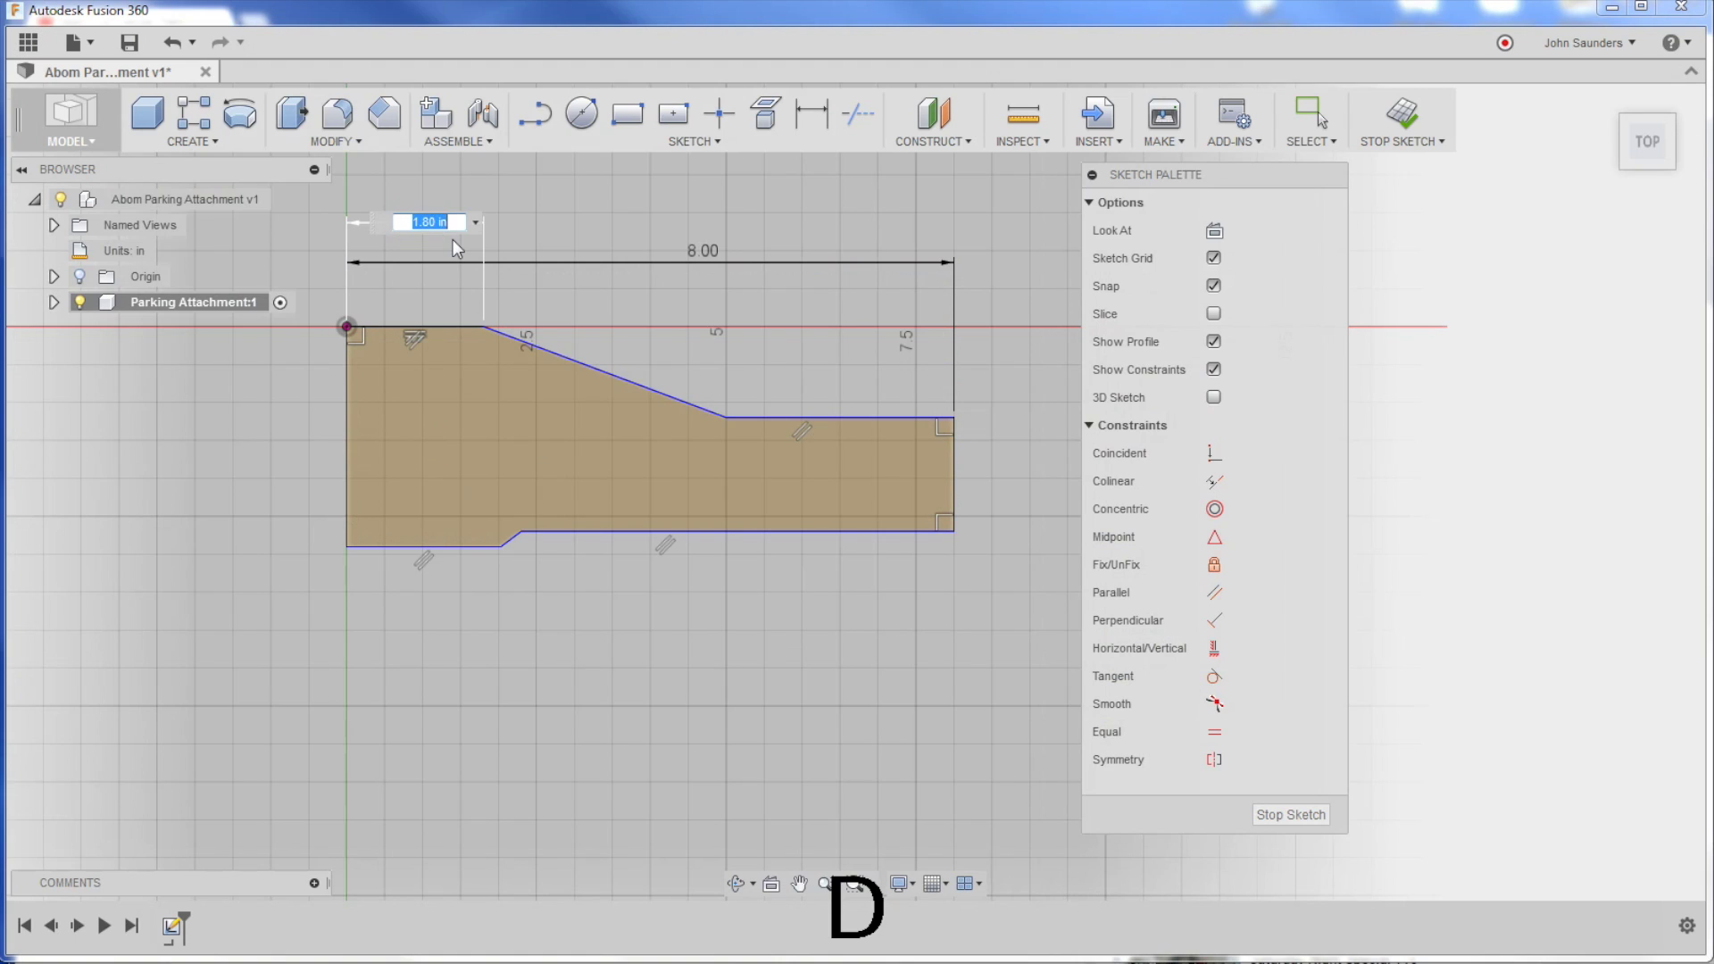
text(2.5)
key(Return)
Step: Dimension the lower horizontal edge at the profile's upper right to a length of 2.75 in
click(790, 414)
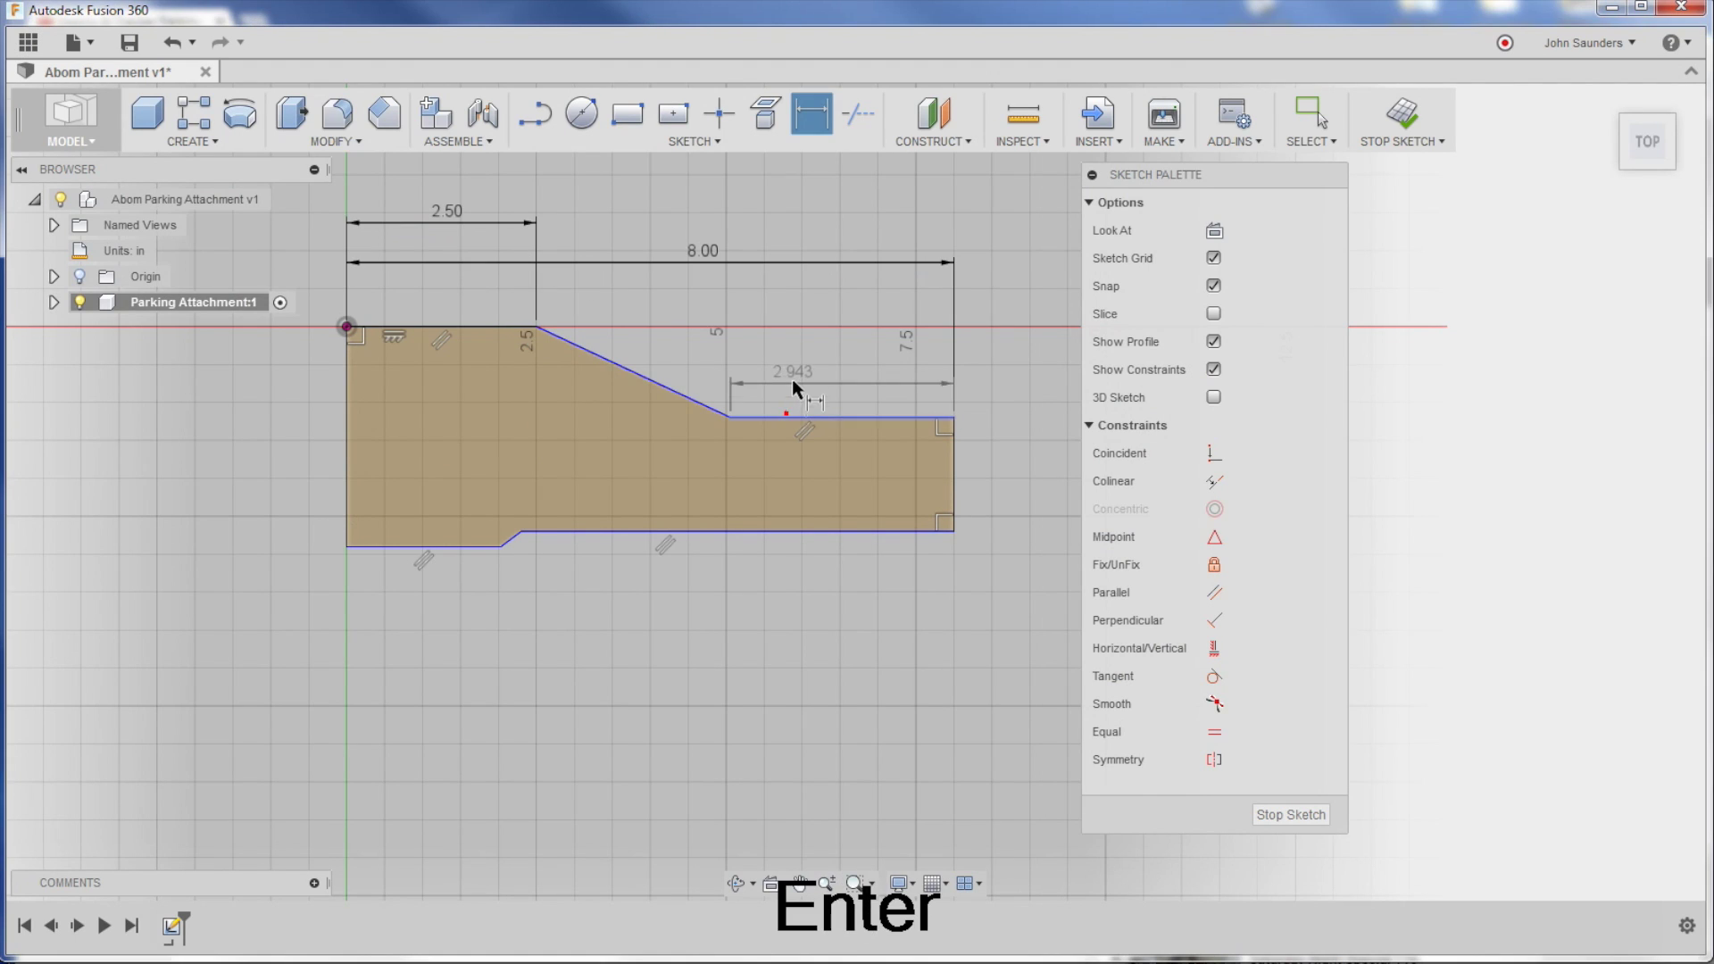
click(791, 379)
key(Delete)
text(2.75)
key(Return)
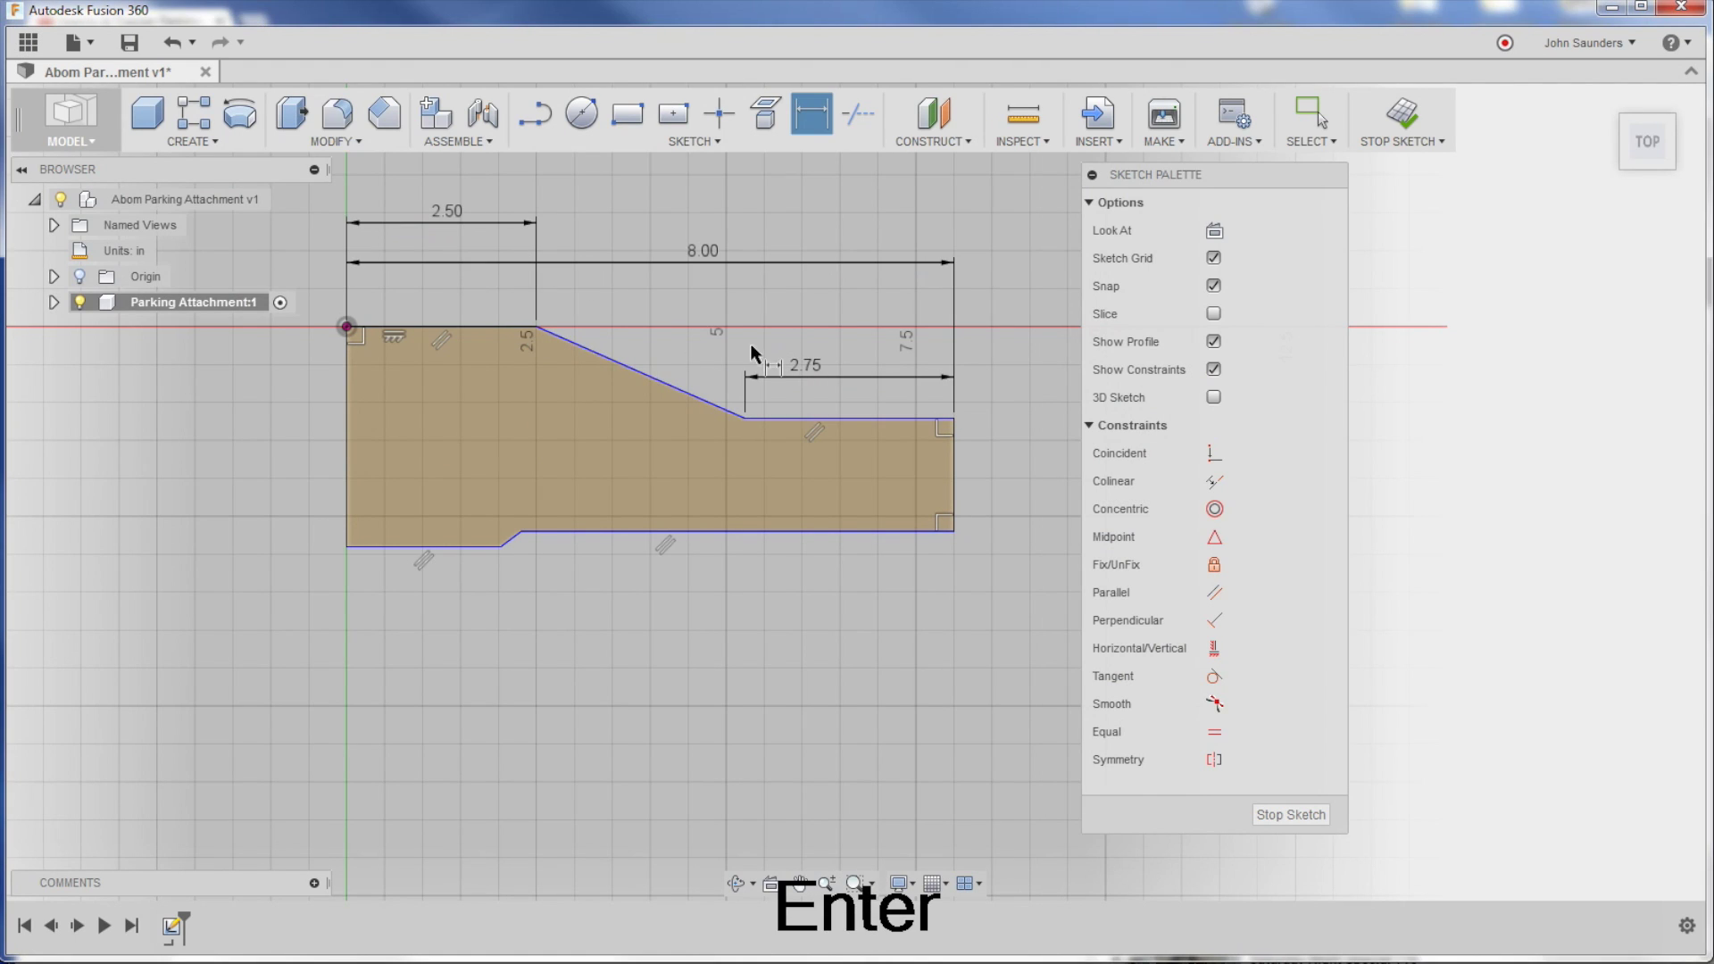
Step: Set the vertical drop from the top edge to the upper right horizontal edge to 0.75 in
click(794, 420)
click(585, 328)
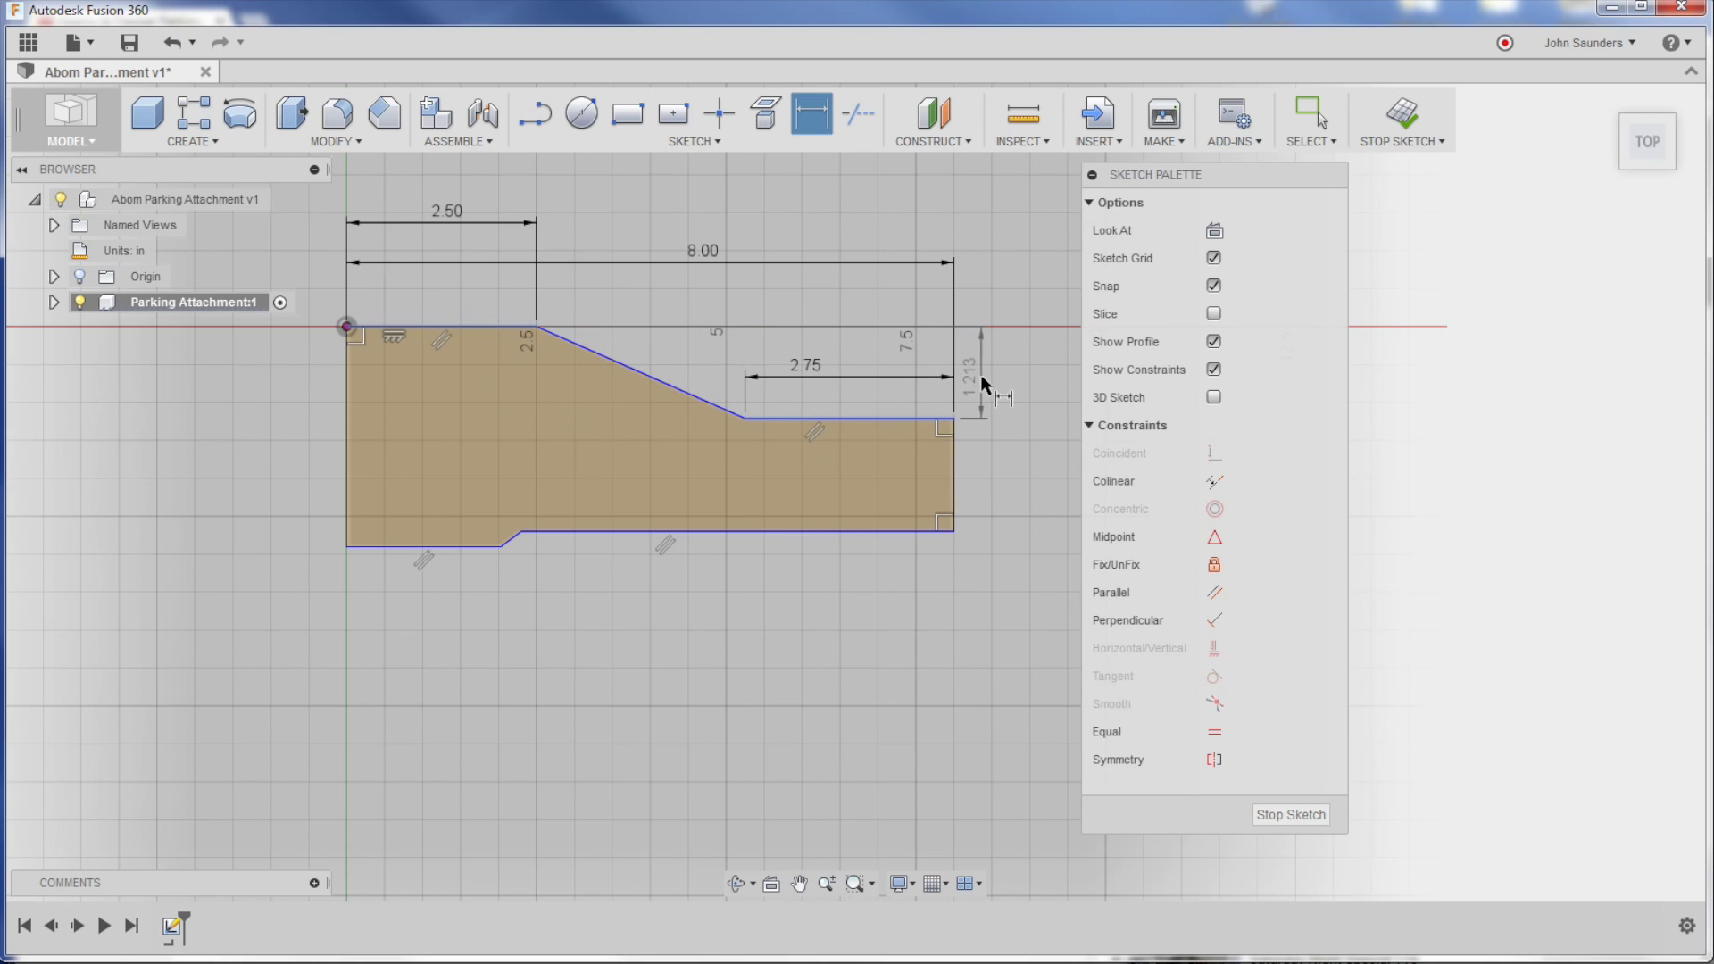
click(987, 374)
key(Delete)
text(.75)
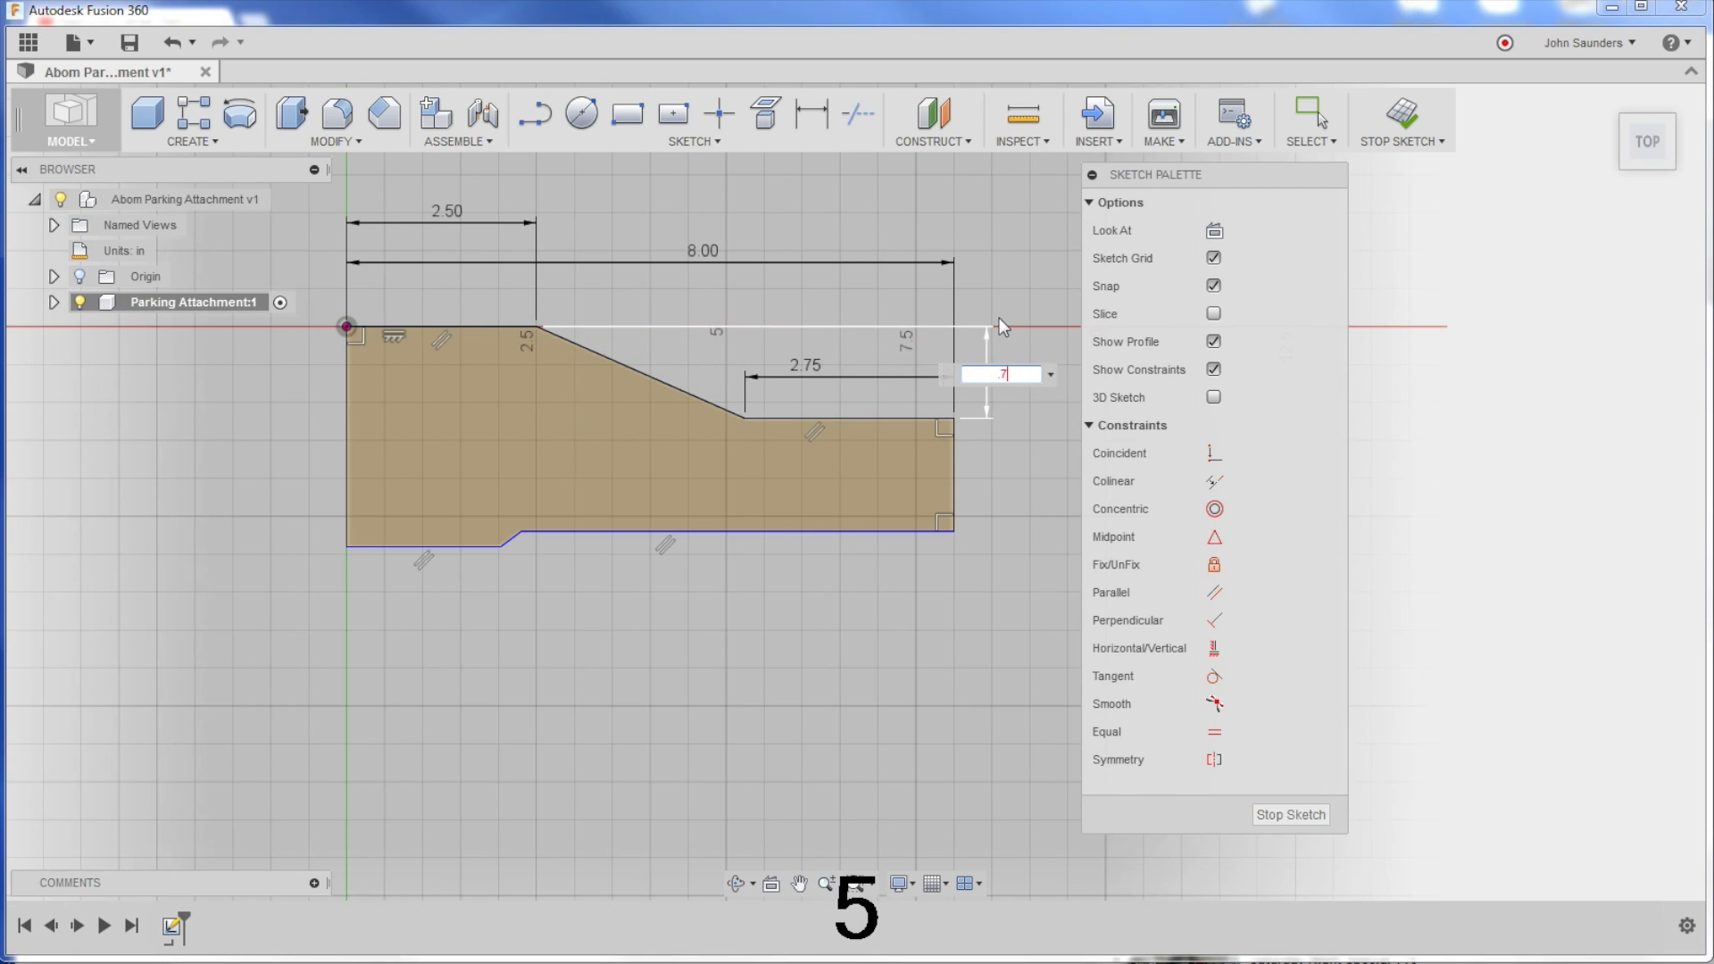
key(Return)
Step: Dimension the long horizontal bottom edge on the profile's right side at 6 in
click(915, 532)
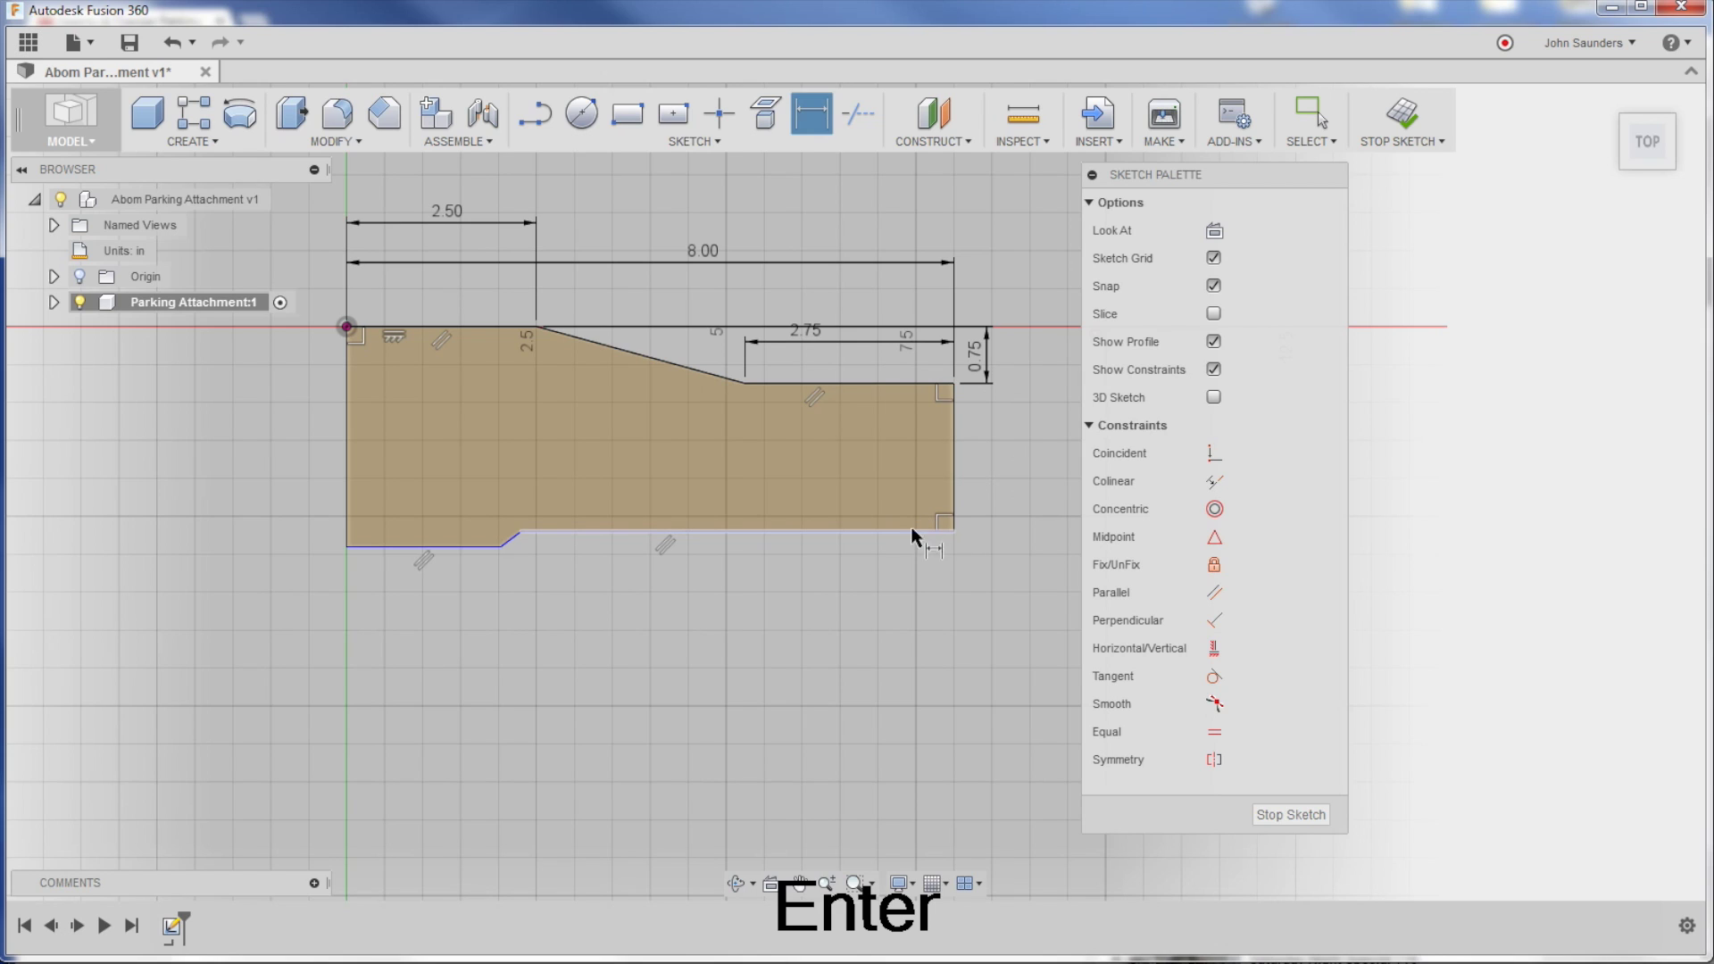
click(593, 639)
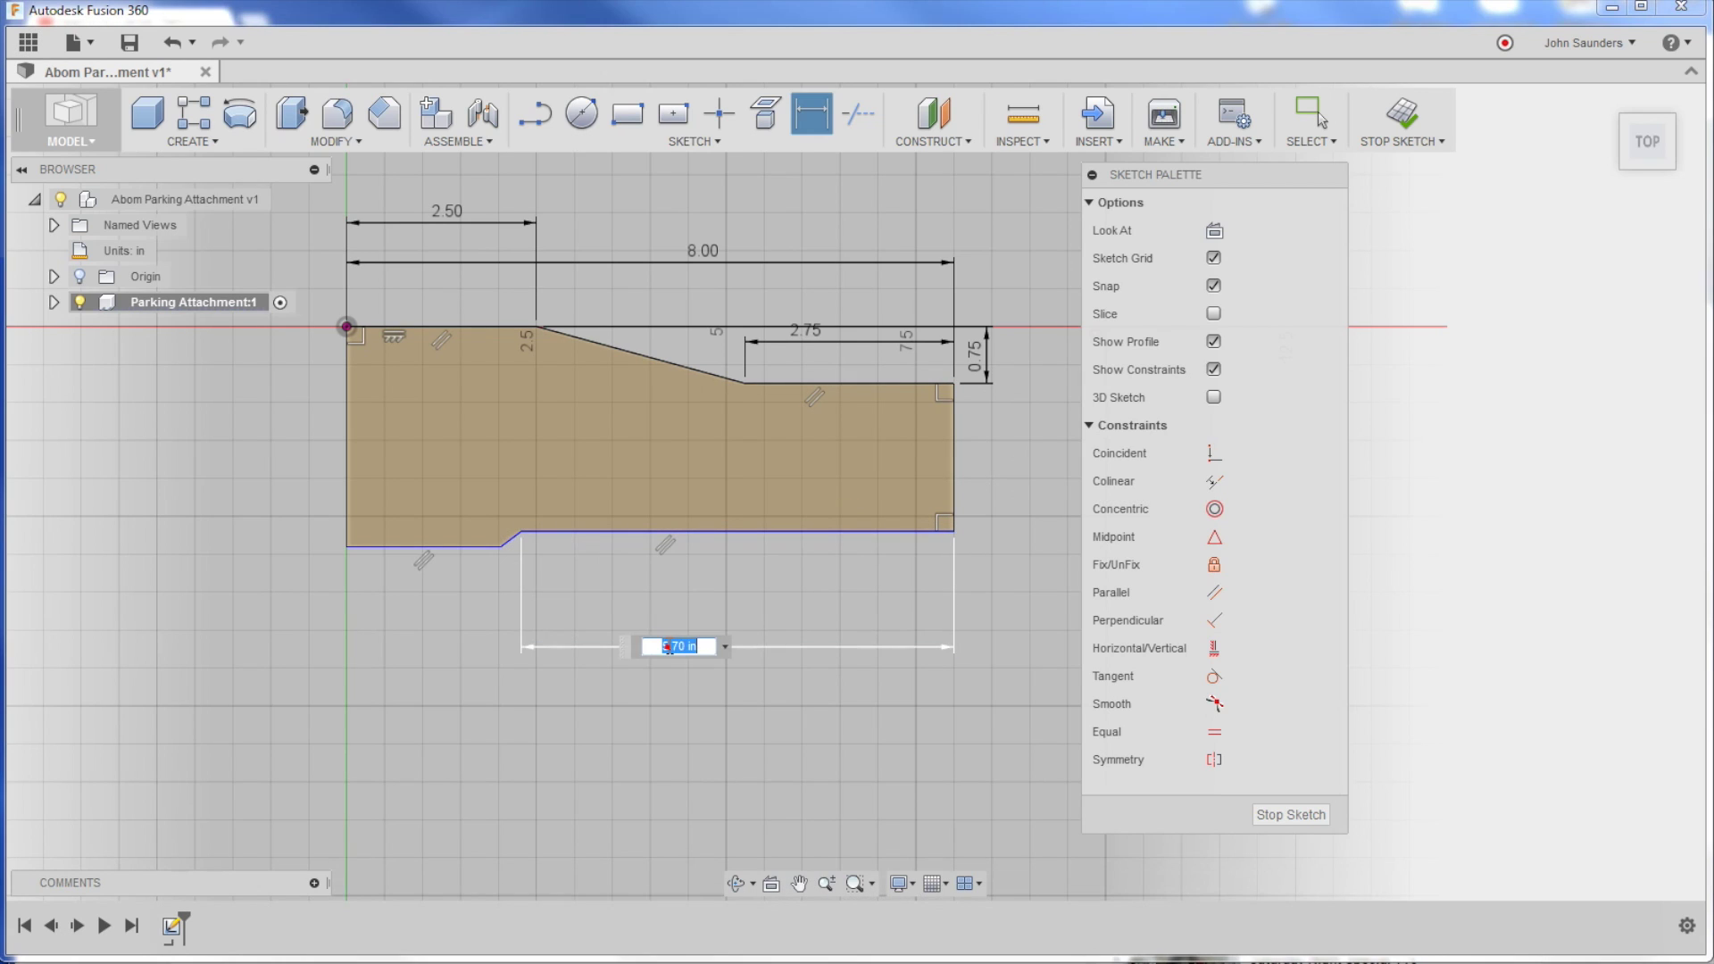
text(6)
key(Return)
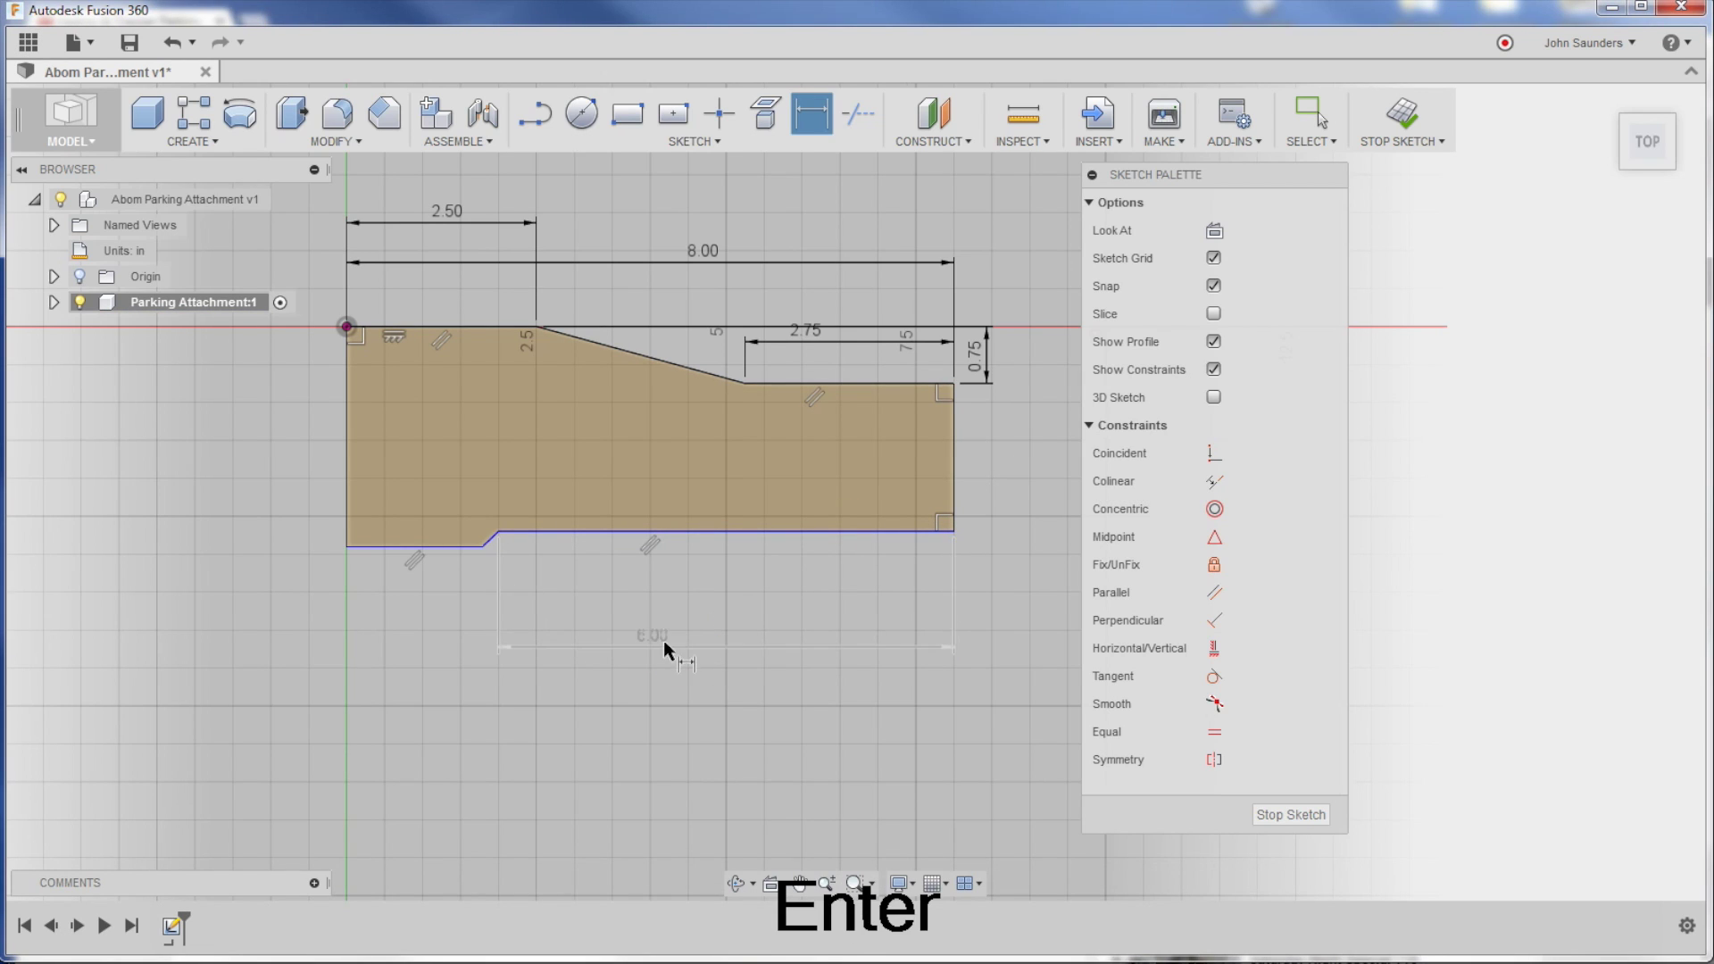
Step: Check the reference photo in Chrome, return to Fusion 360 and change the long bottom edge's dimension to 5.5 in
key(alt+Tab)
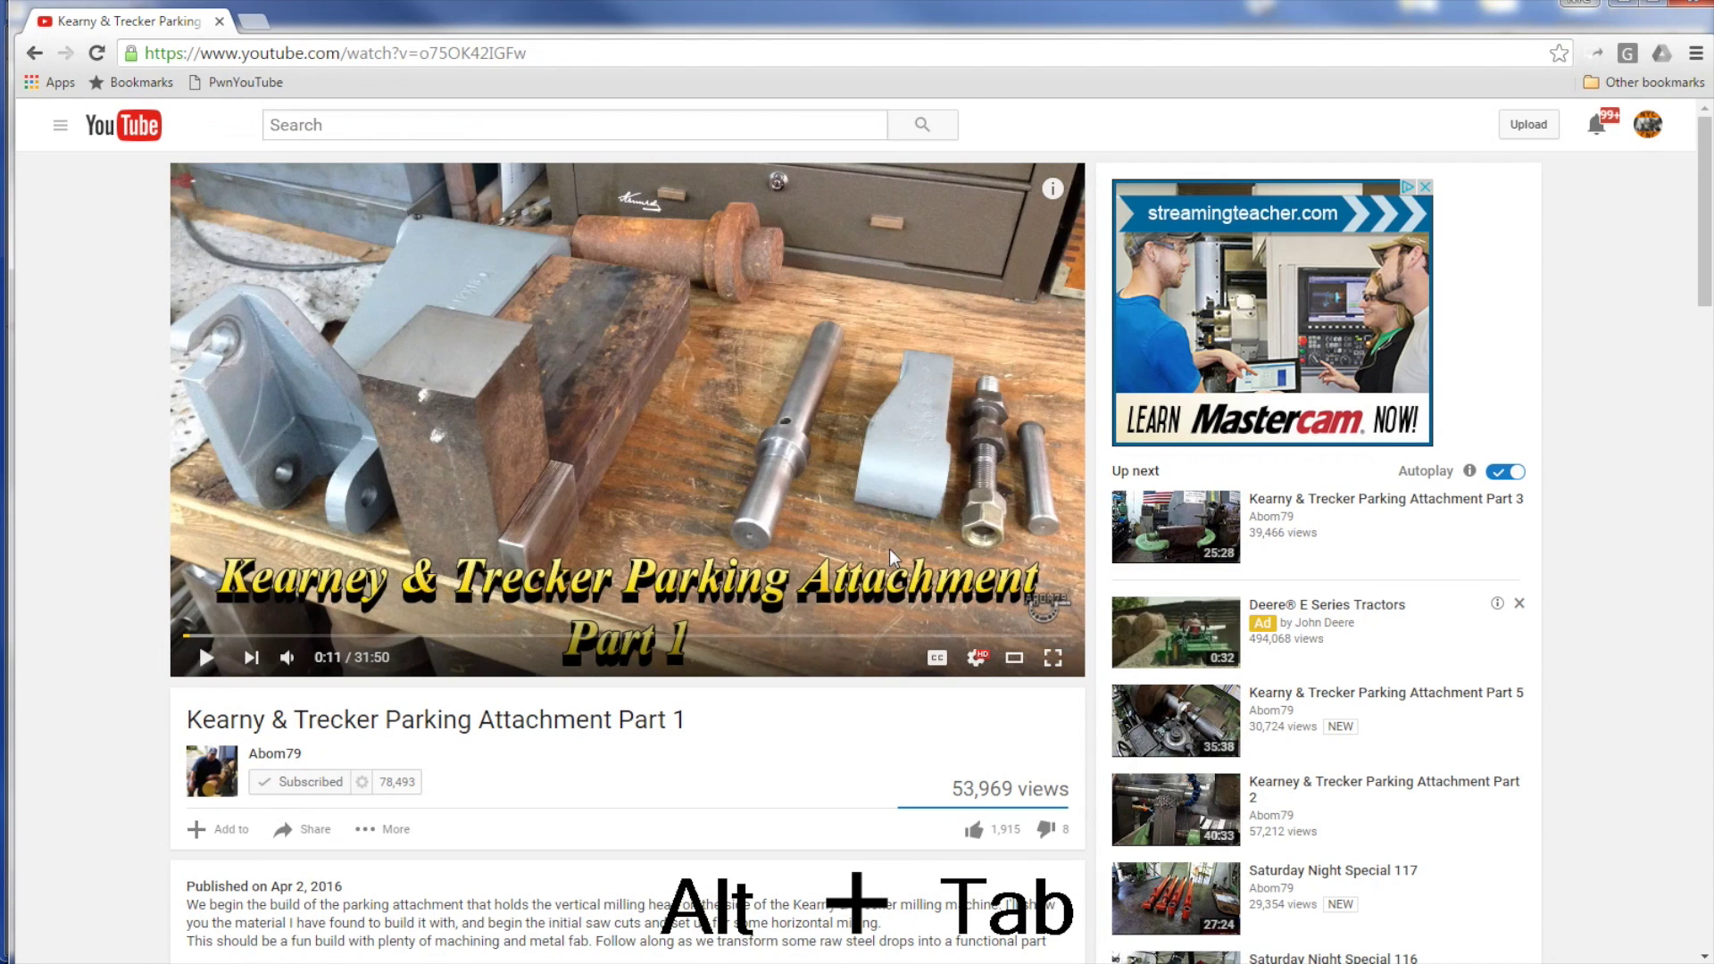
key(alt+Tab)
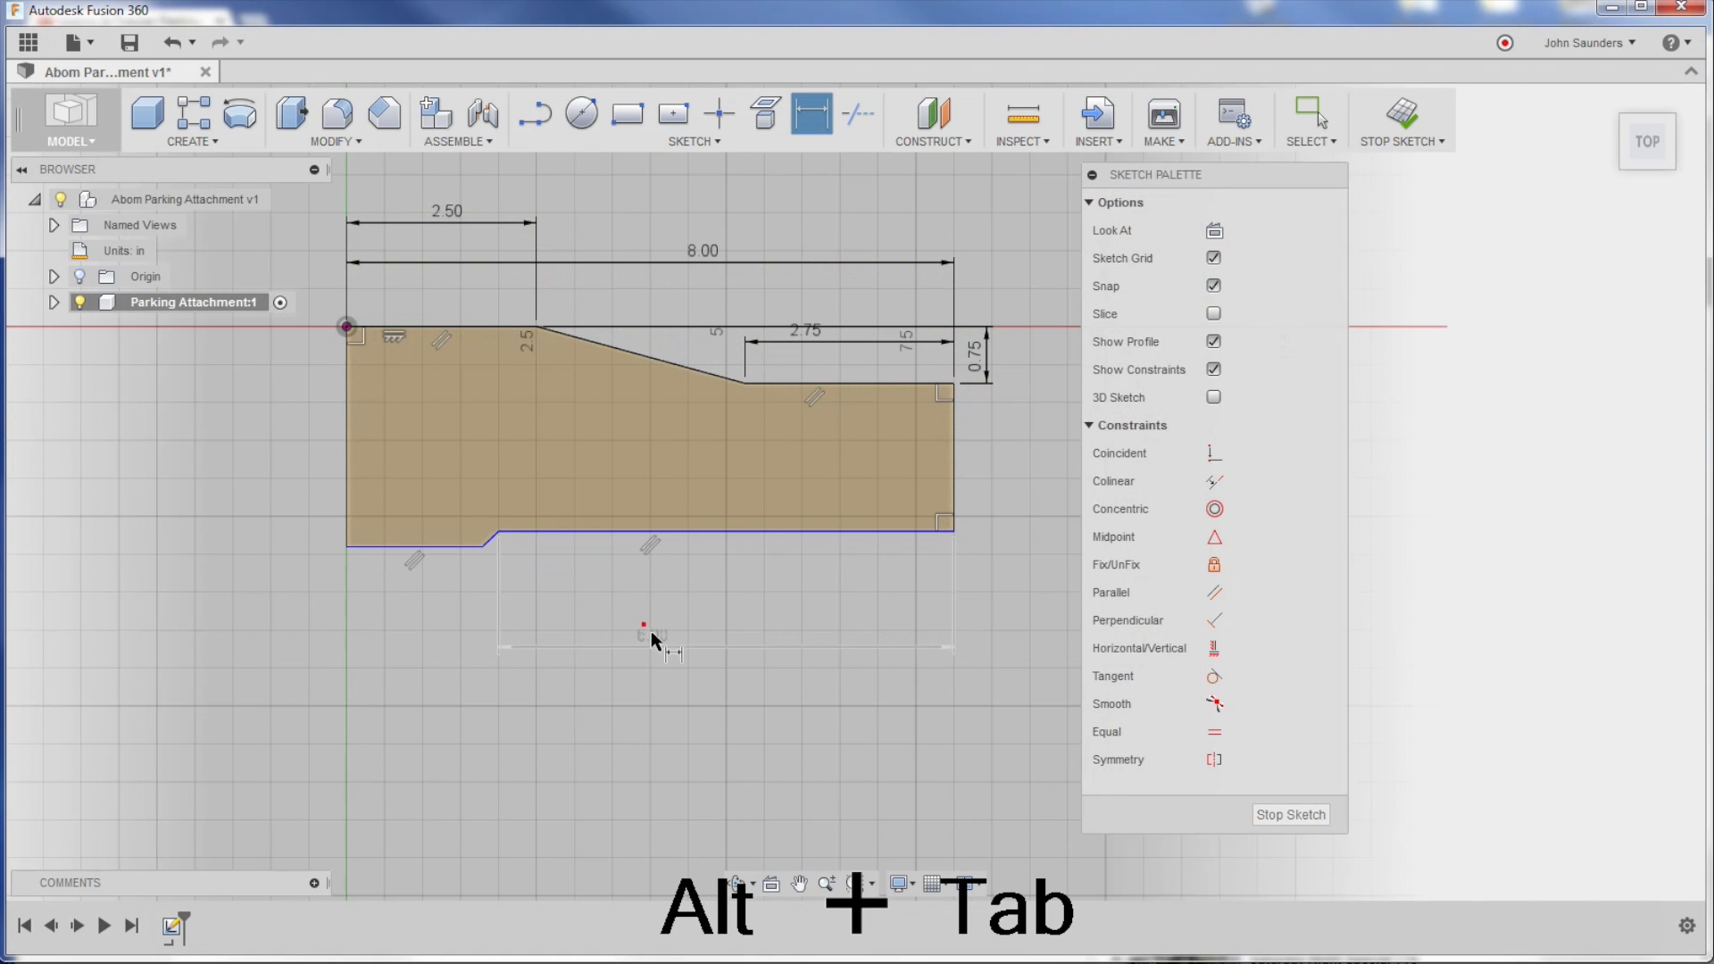
click(651, 632)
text(4)
key(BackSpace)
text(5)
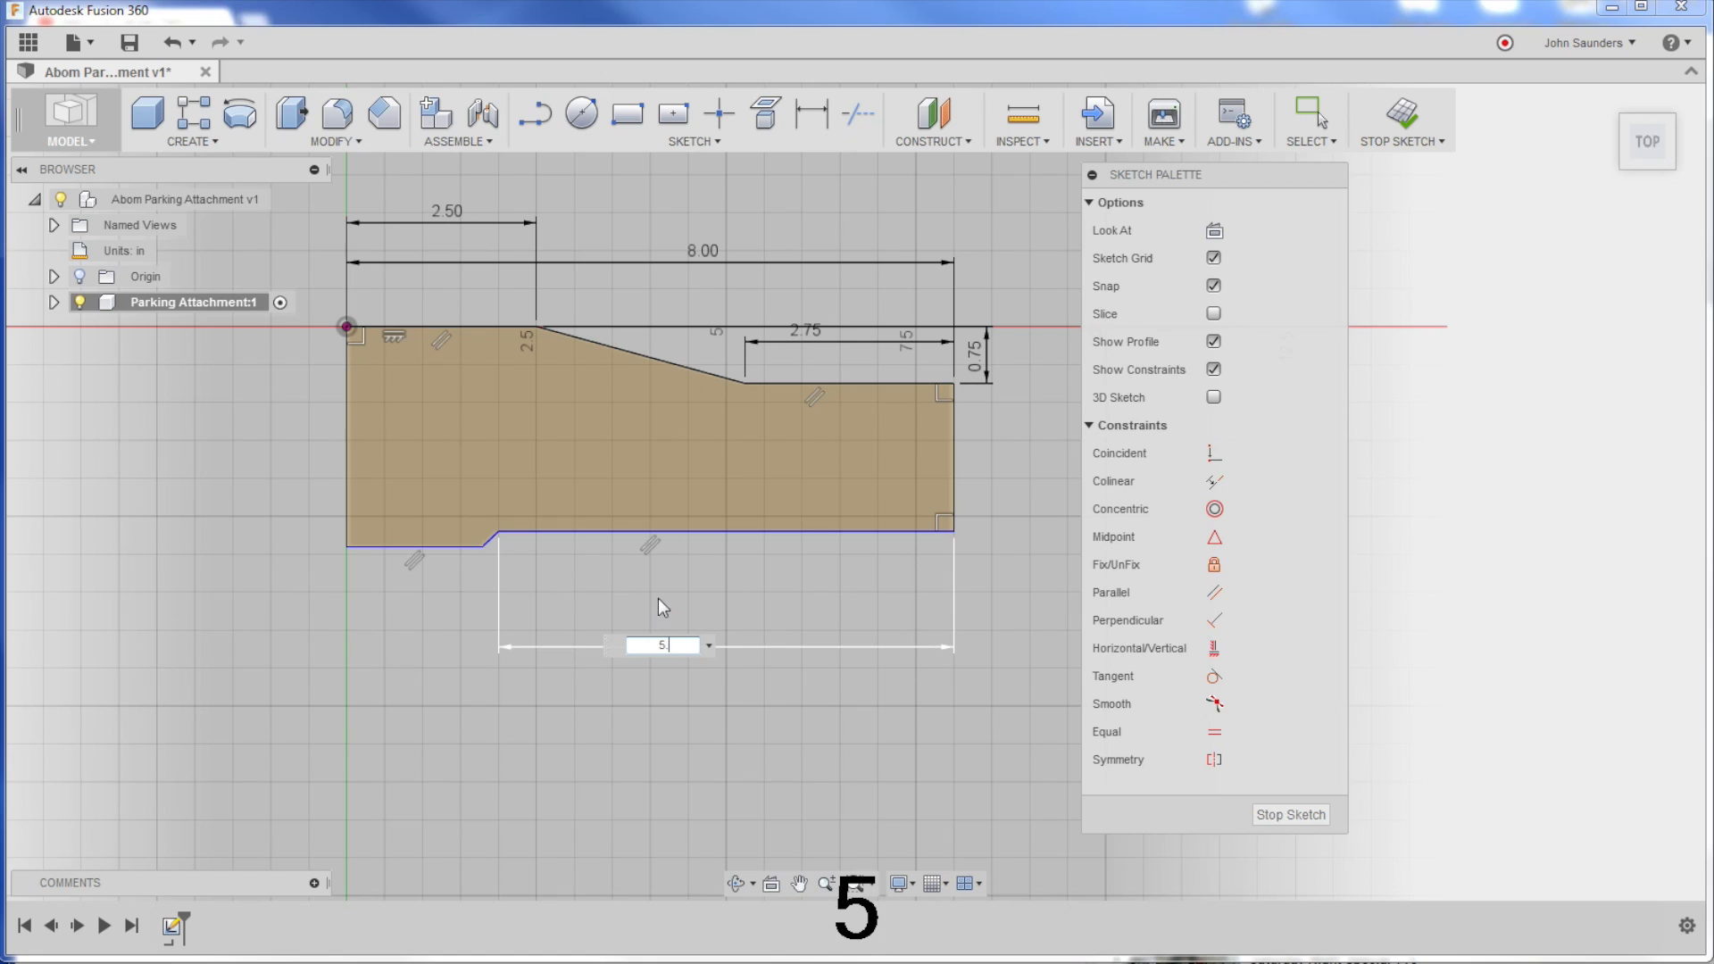
text(.5)
key(Return)
Step: Dimension the vertical step between the two horizontal bottom edges at 0.25 in
click(486, 548)
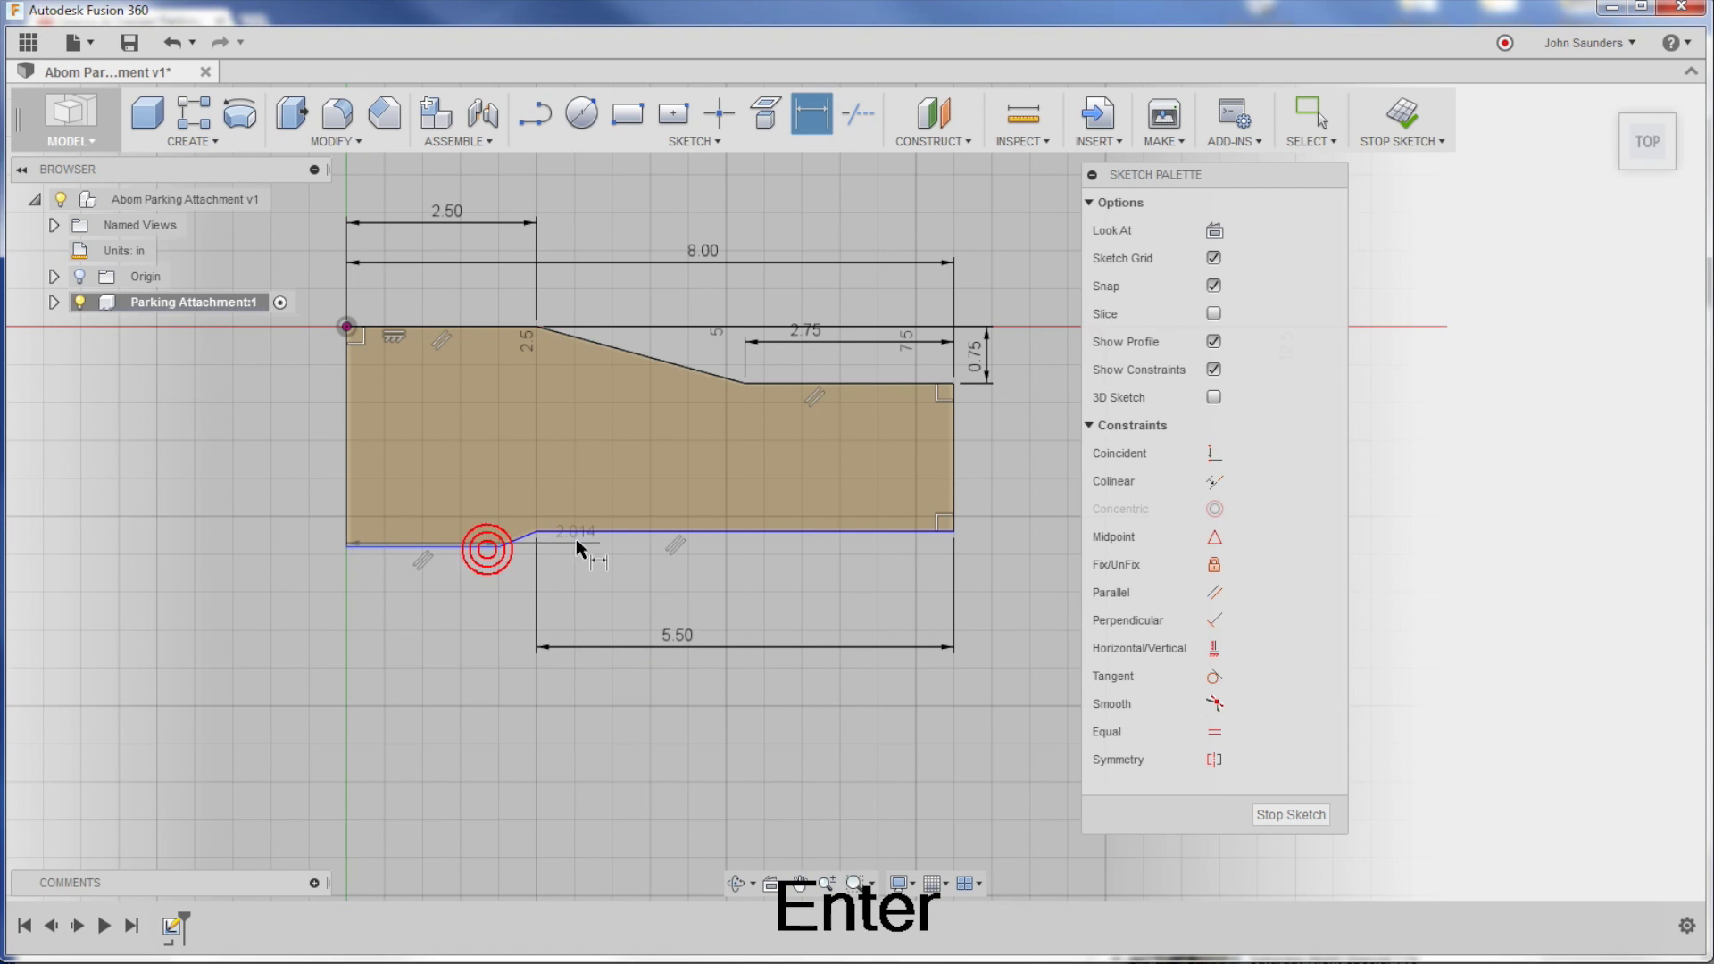
click(272, 538)
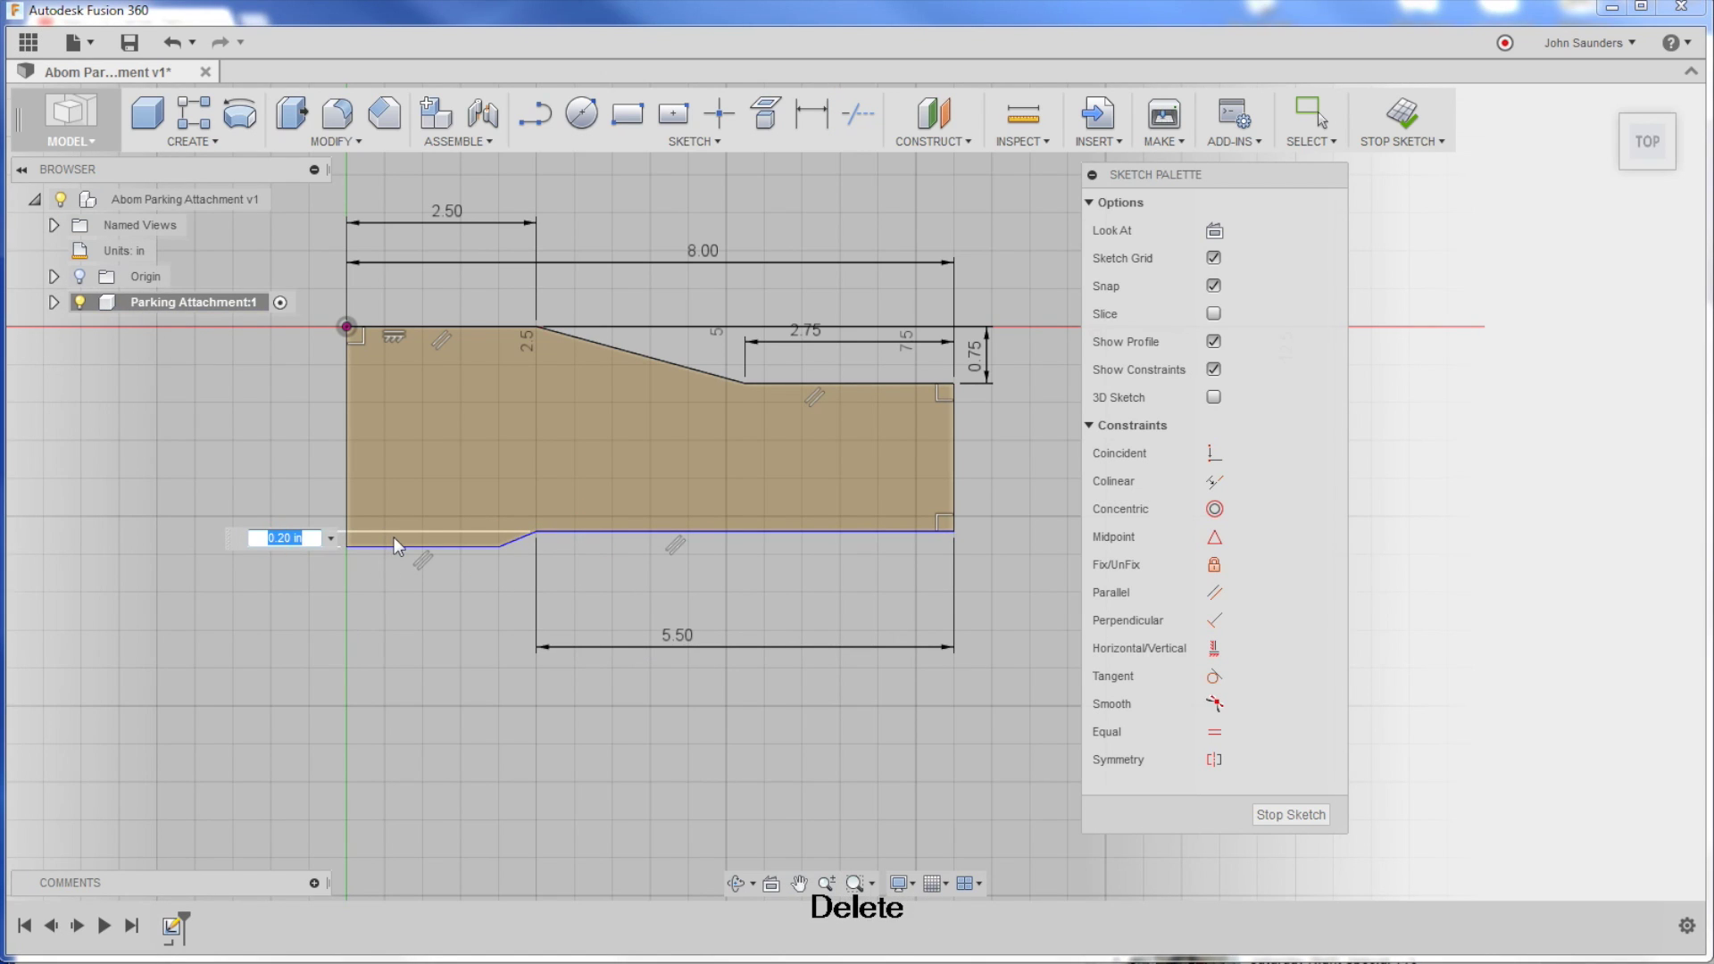
text(.25)
key(Return)
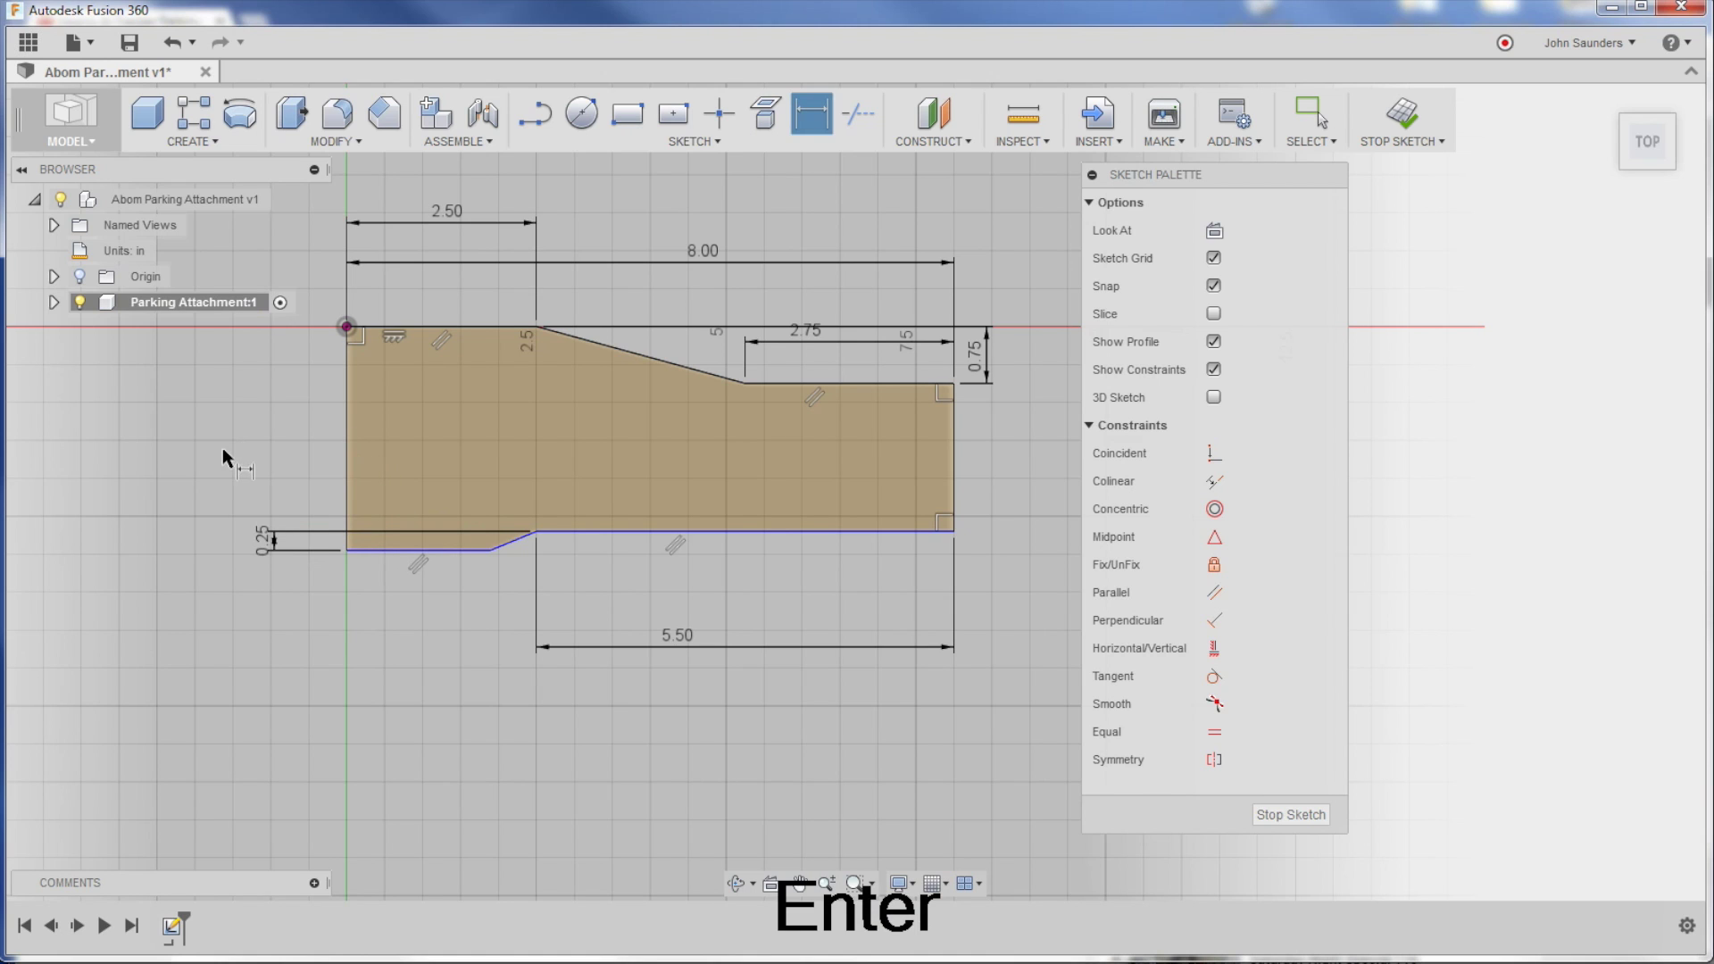
Step: Check the reference photo in Chrome, return to Fusion 360 and dimension the short lower-left bottom edge at 2 in
key(alt+Tab)
key(alt+Tab)
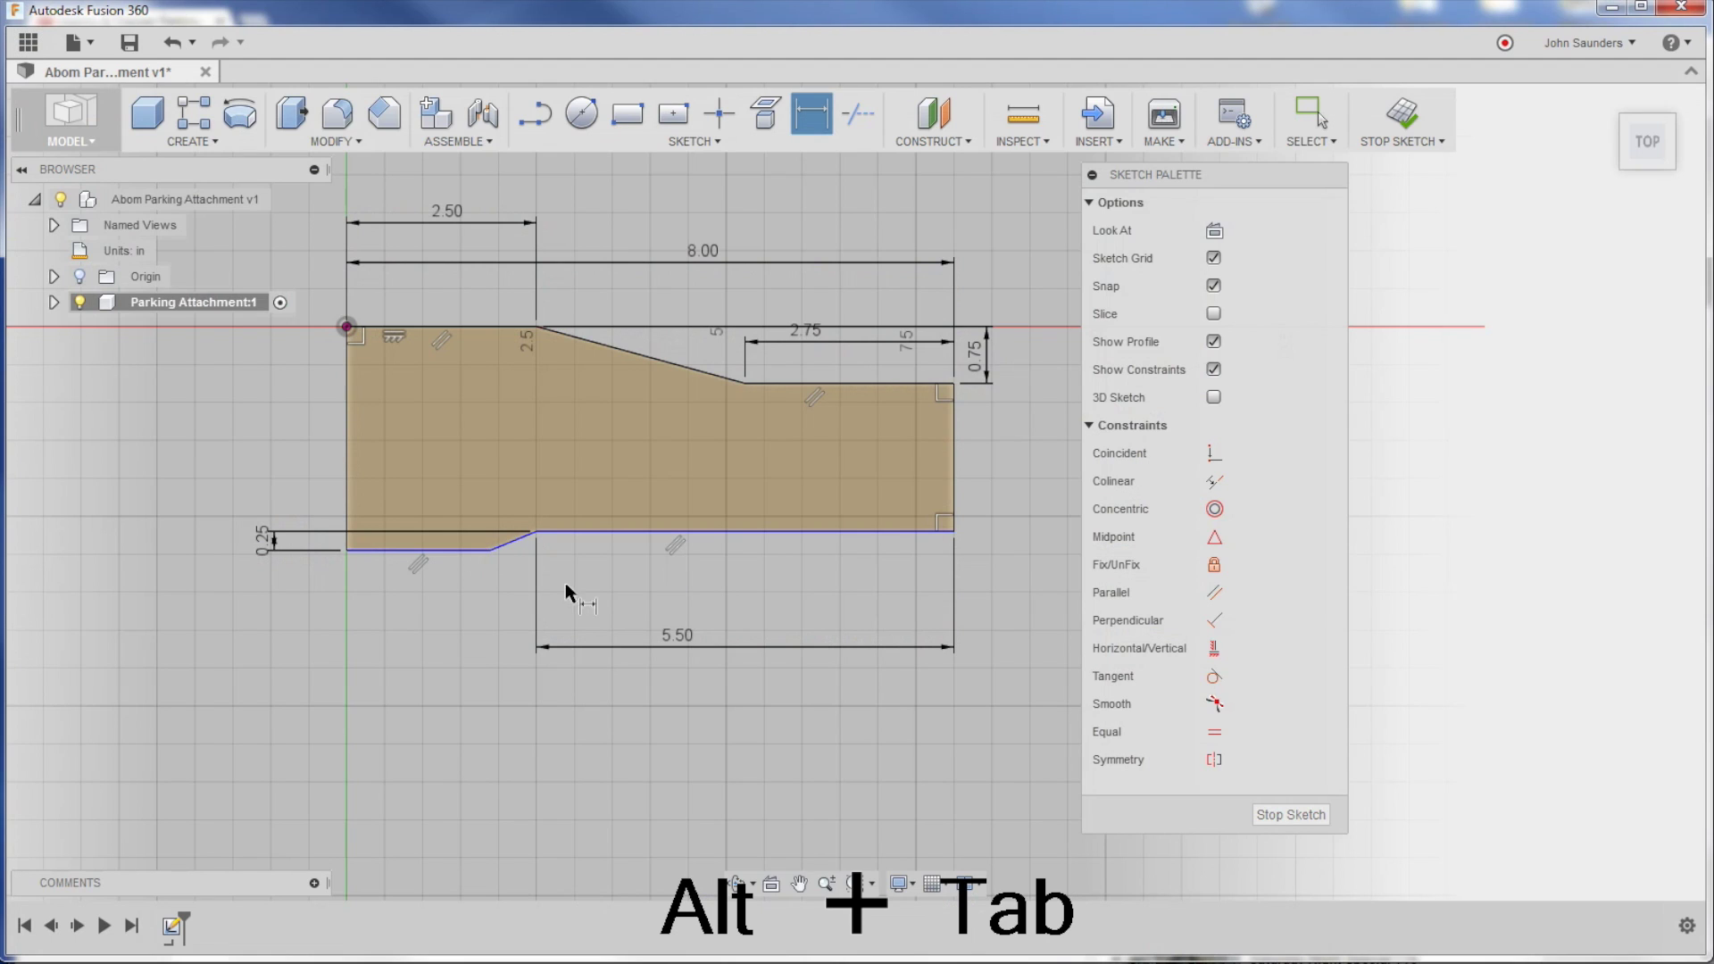
click(458, 544)
click(458, 647)
text(2)
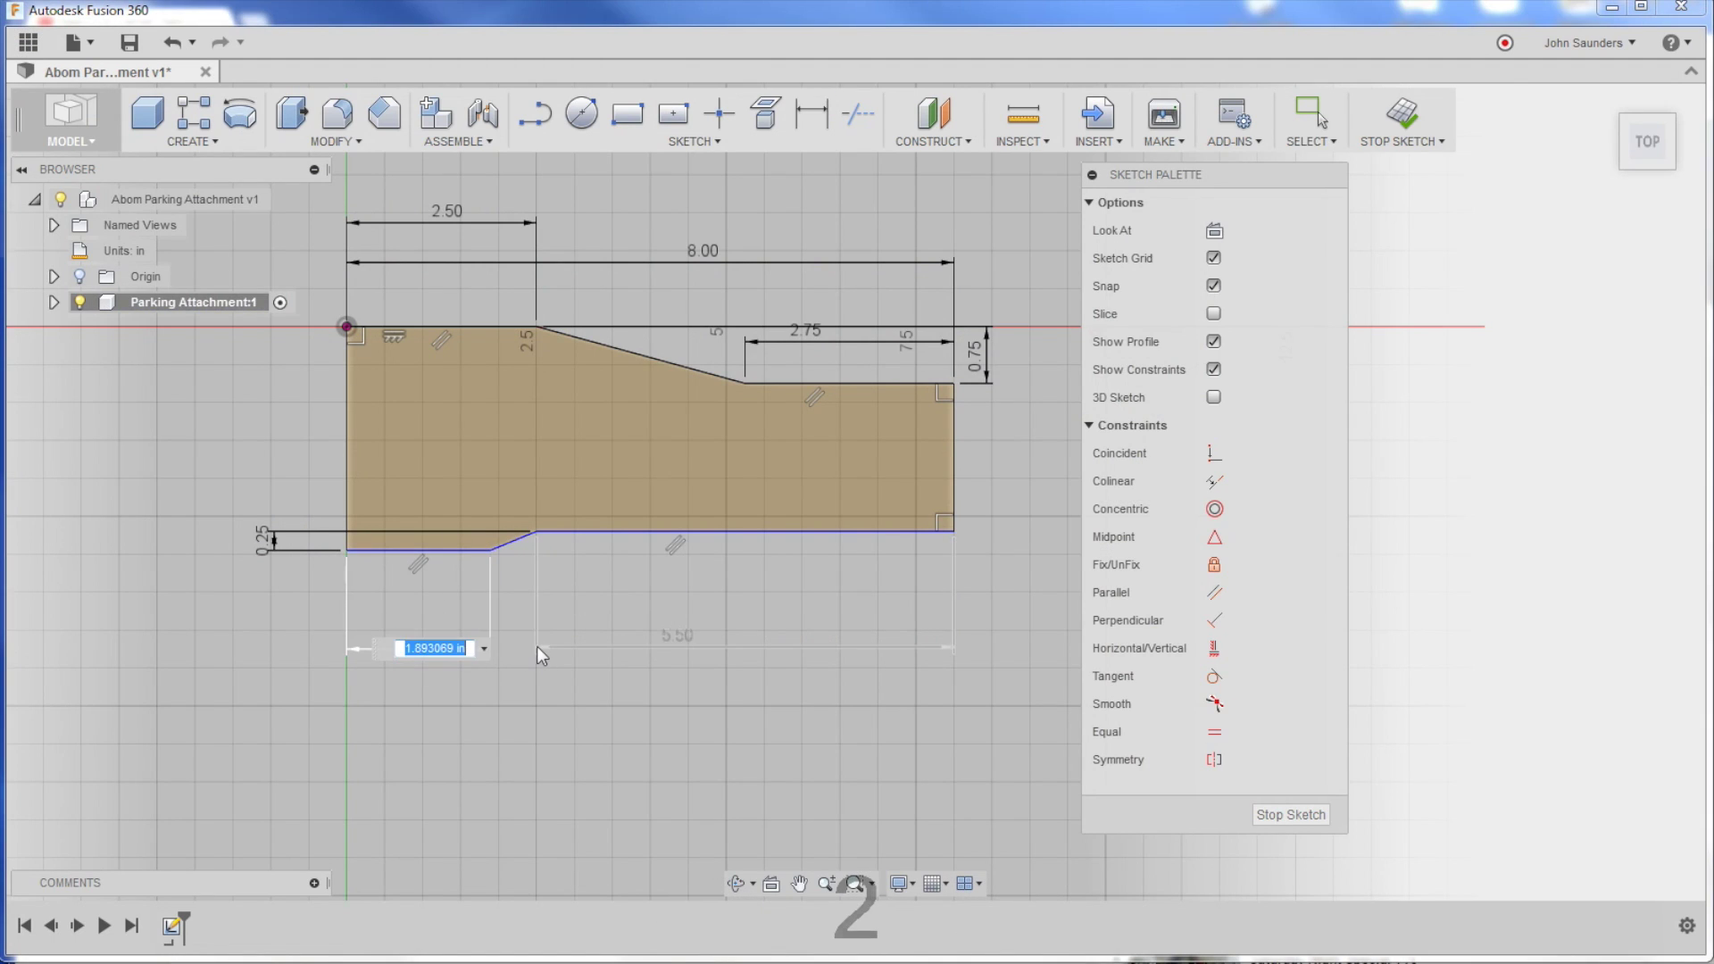
key(Delete)
key(Return)
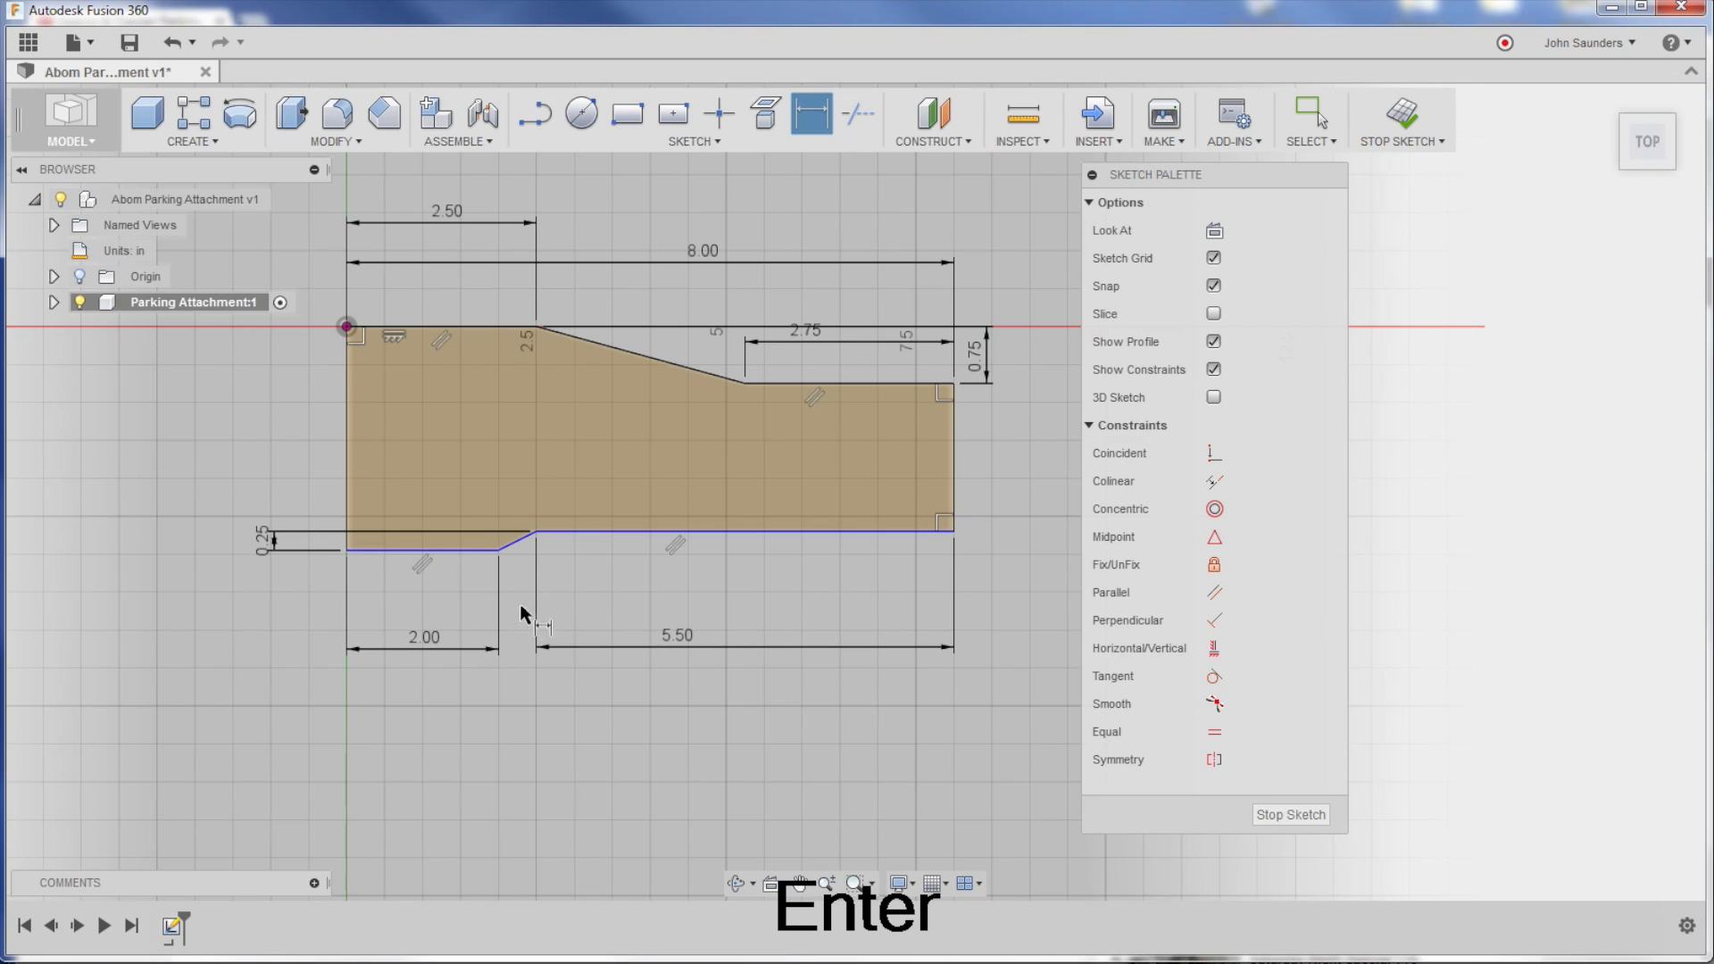
Step: Change the short lower-left bottom edge's dimension to 2.125 in
double_click(420, 645)
text(2.125)
key(Delete)
key(Return)
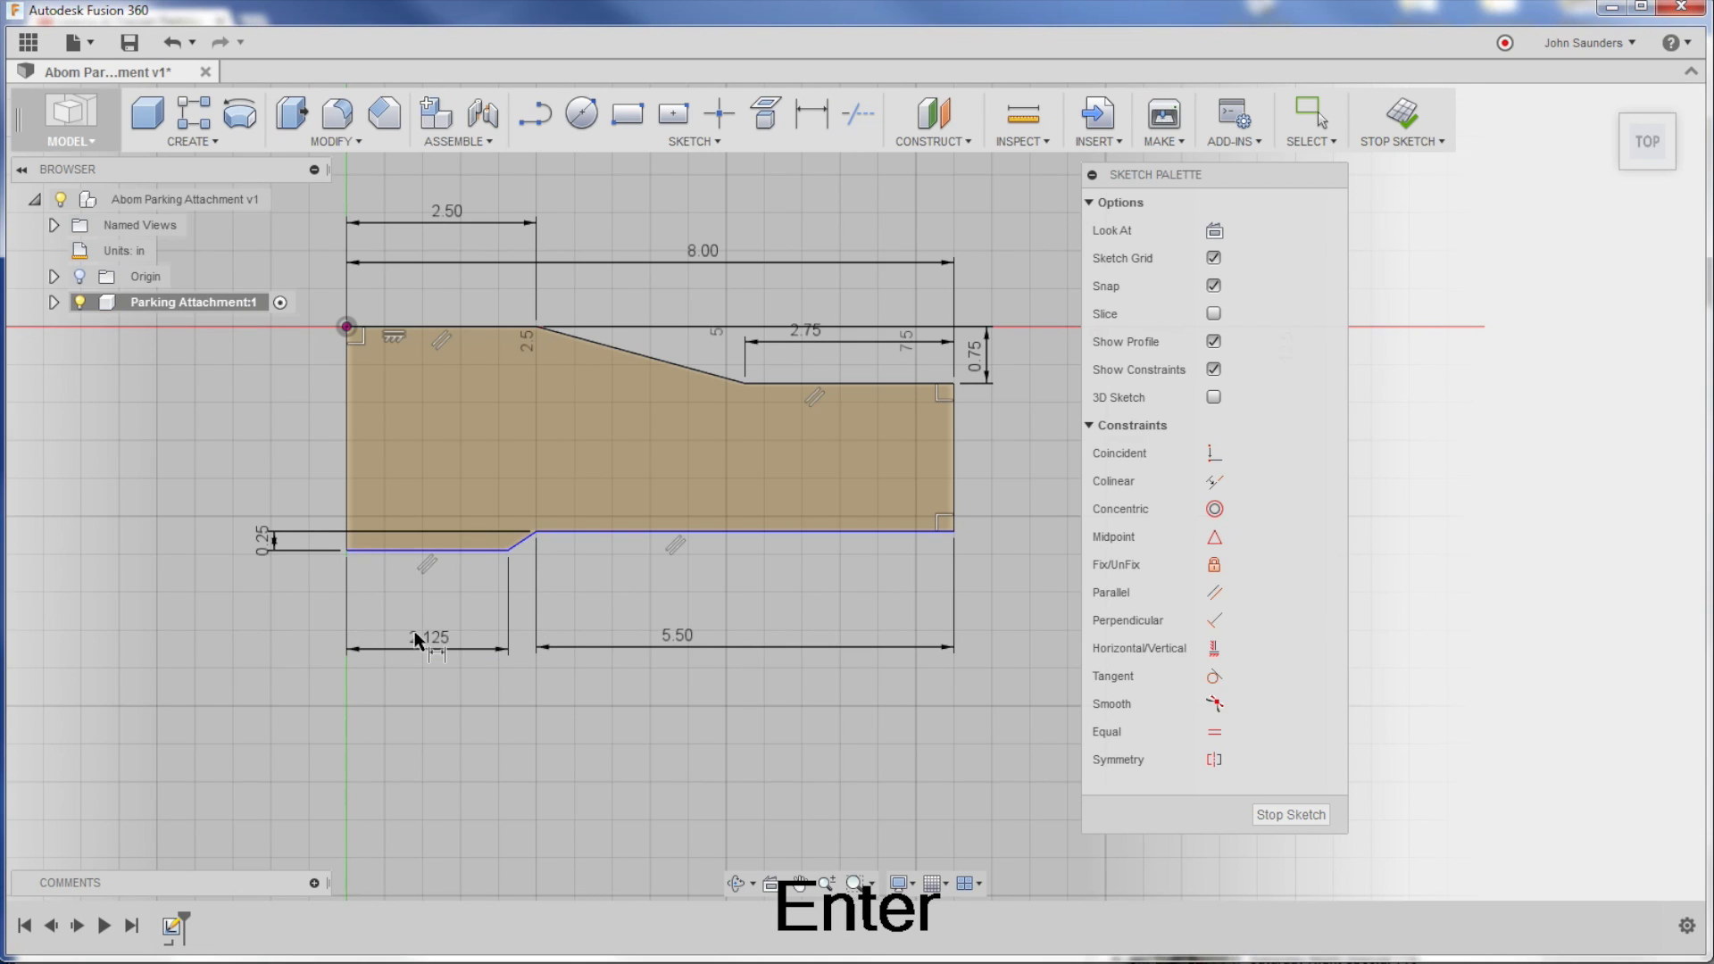
Step: Extrude the closed side profile 2 in to one side as a new body
scroll(514, 355, down, 1)
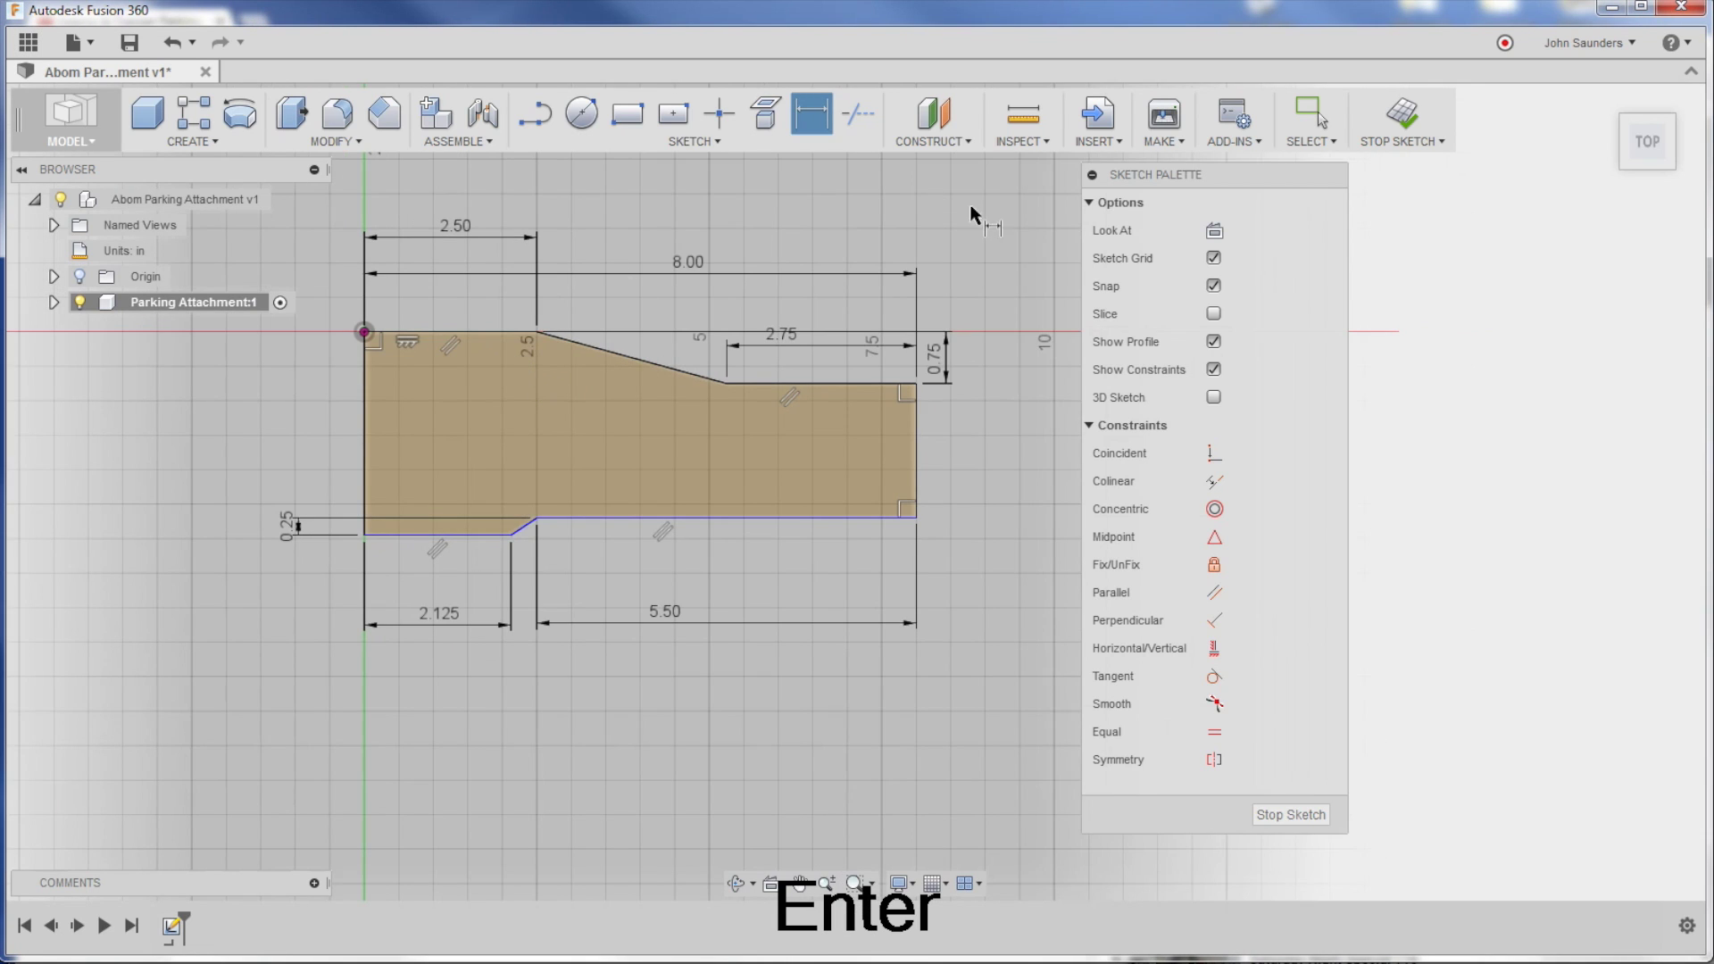
middle_drag(814, 192, 834, 286)
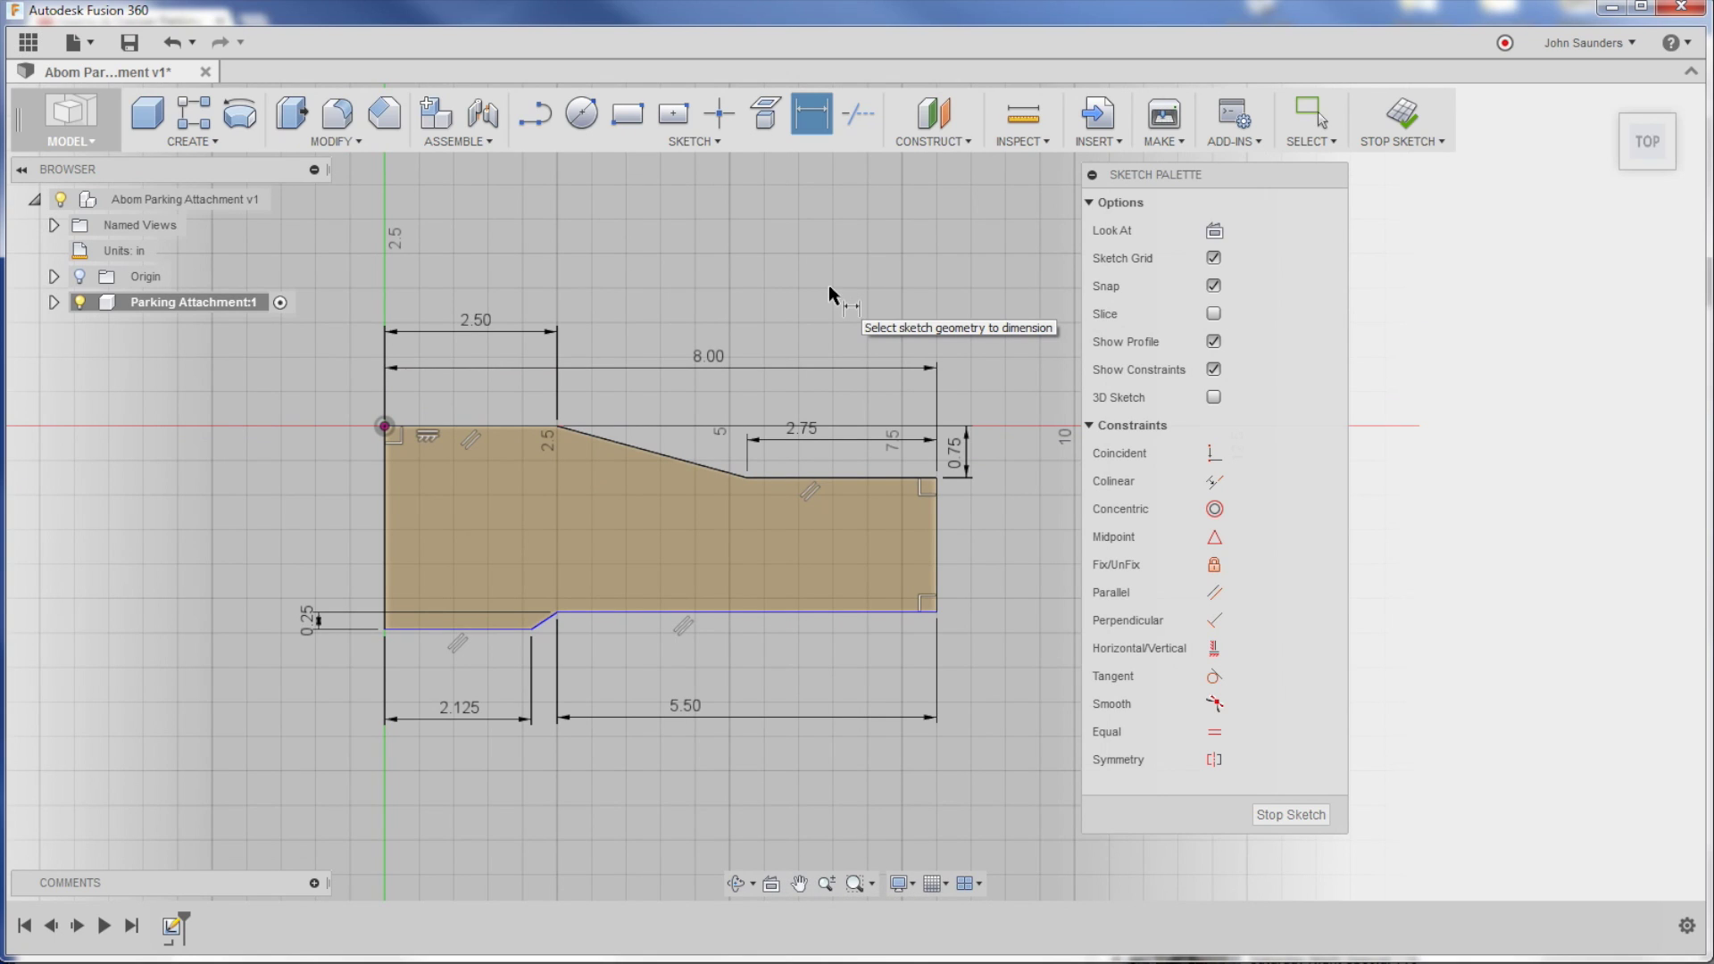
key(q)
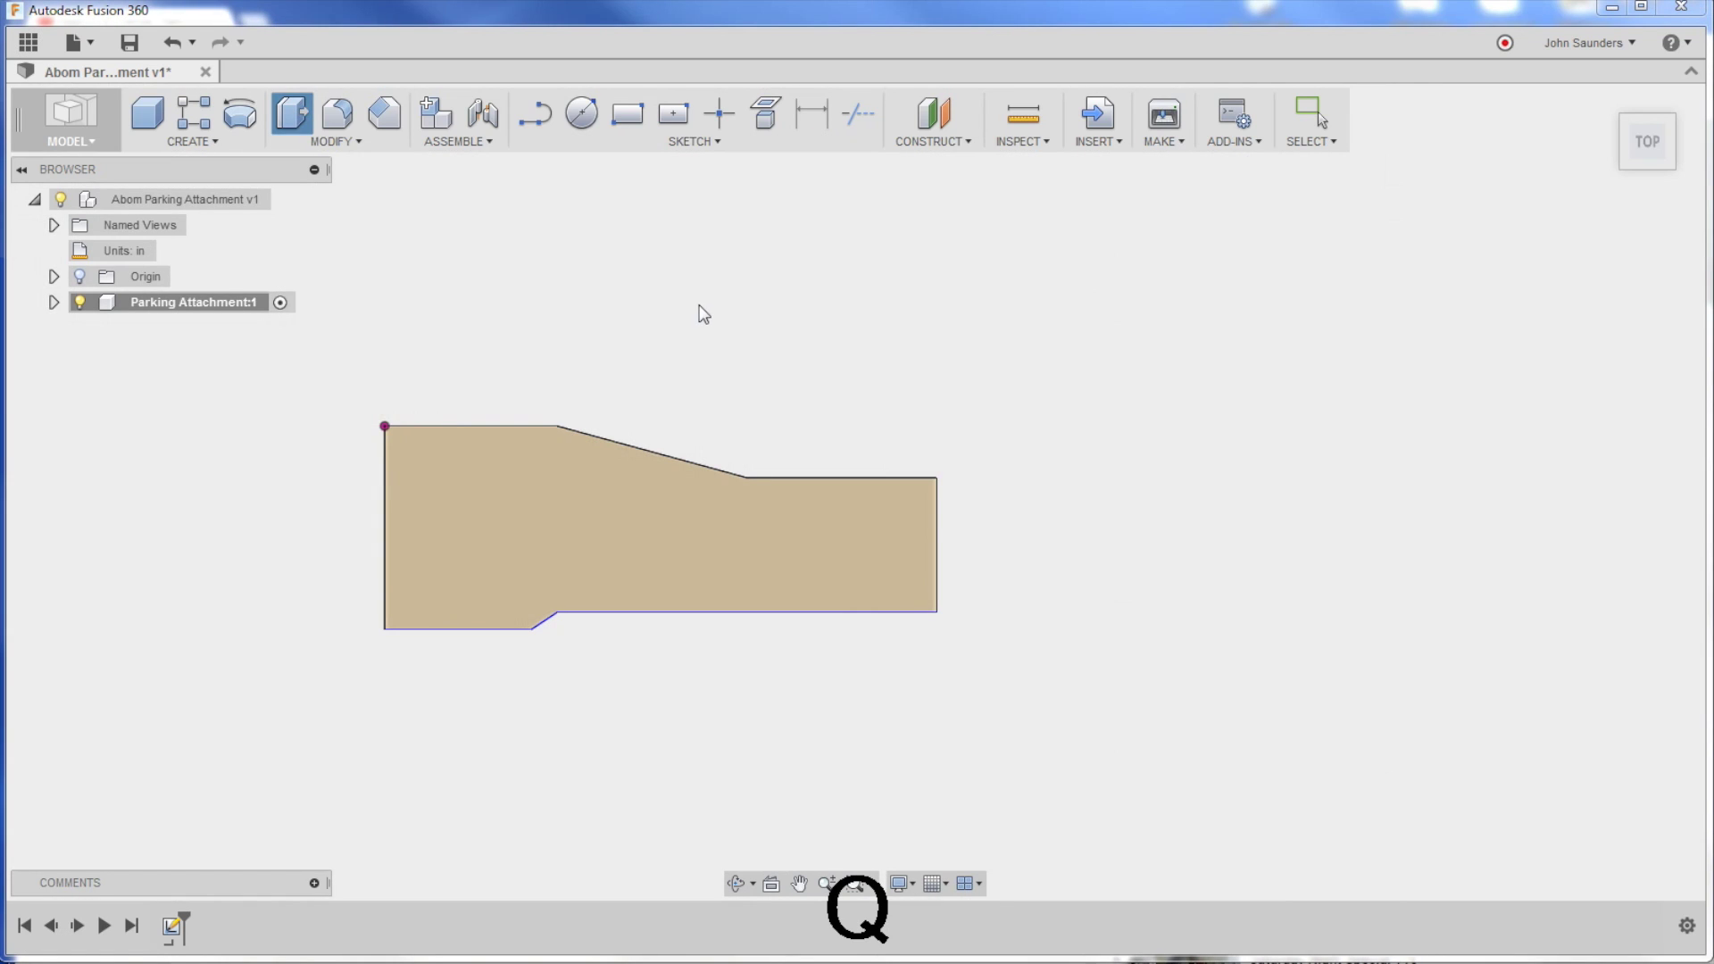
click(647, 497)
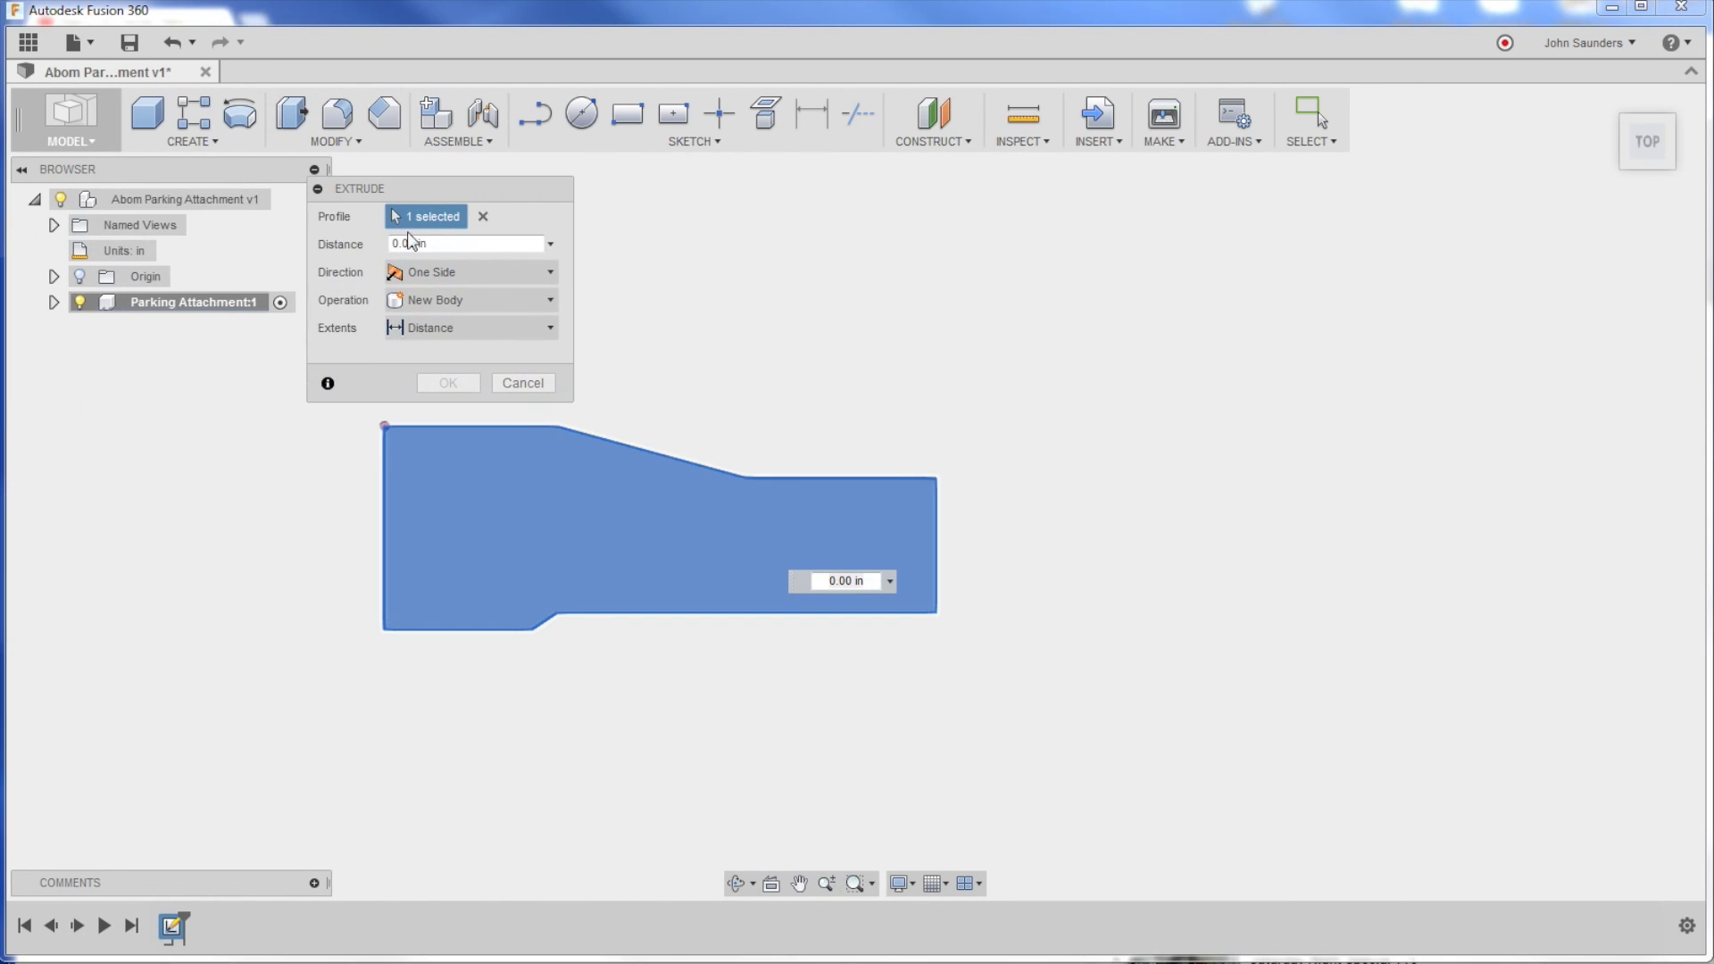
click(515, 244)
text(2)
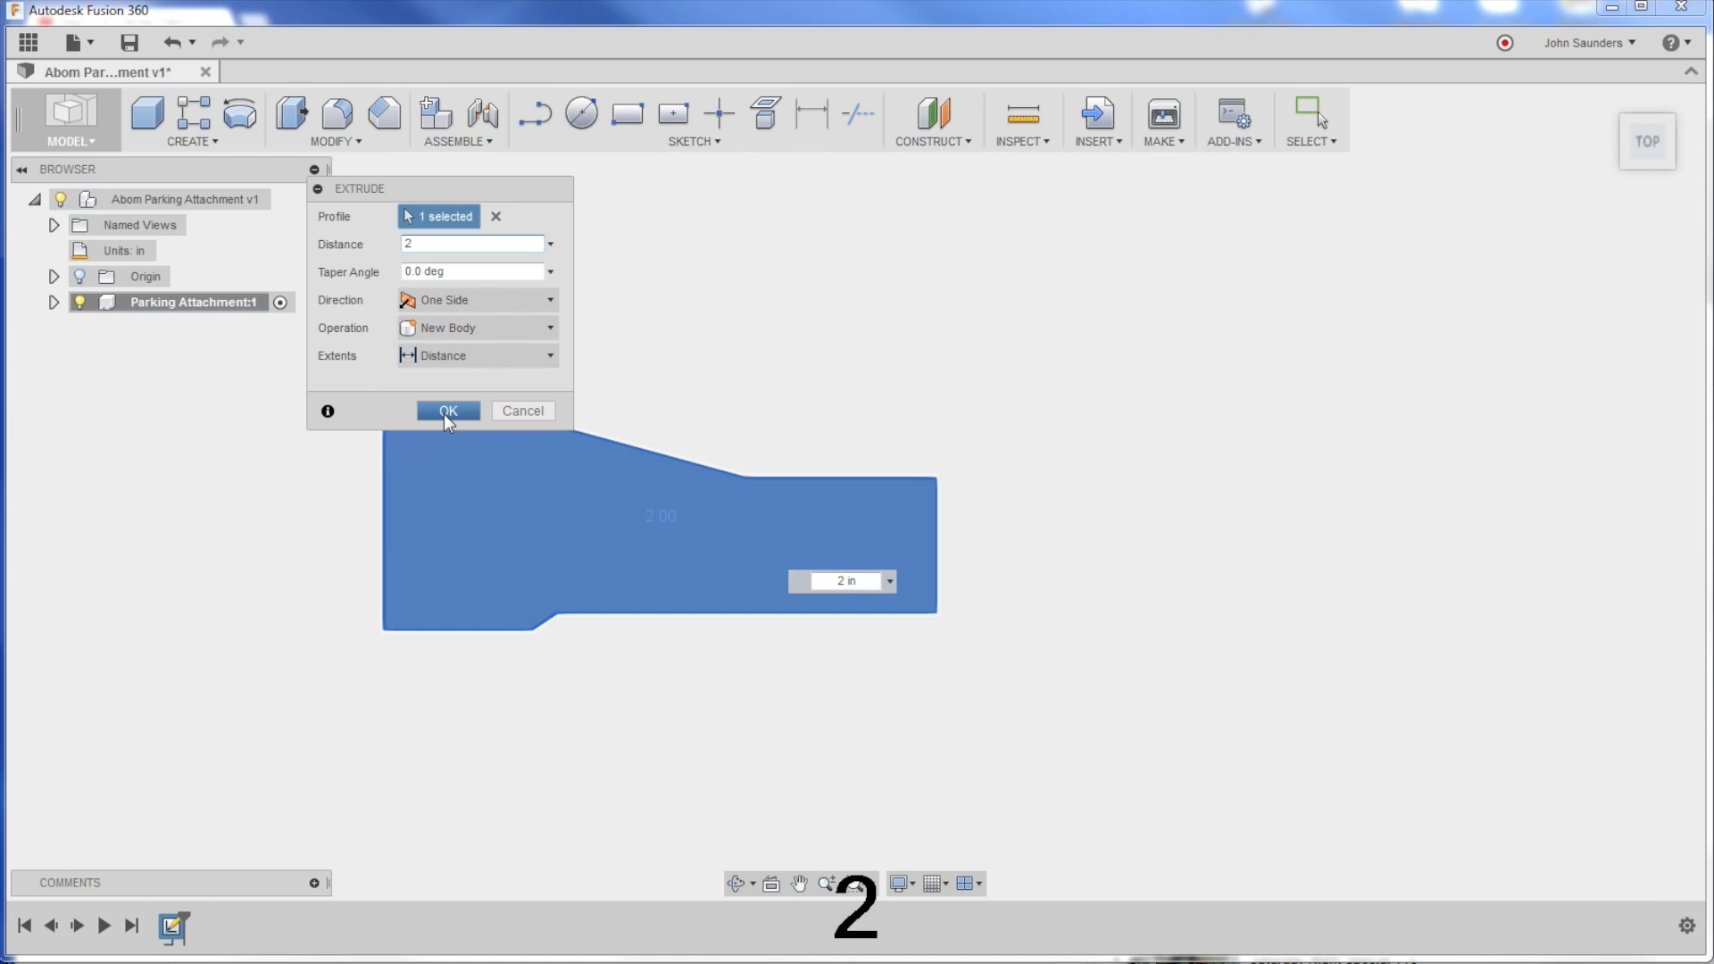
click(447, 411)
shift+middle_drag(409, 387, 563, 379)
Step: Check the reference photo in Chrome, return to Fusion 360 and fillet the four vertical corner edges at both ends with a 1 in radius
key(alt+Tab)
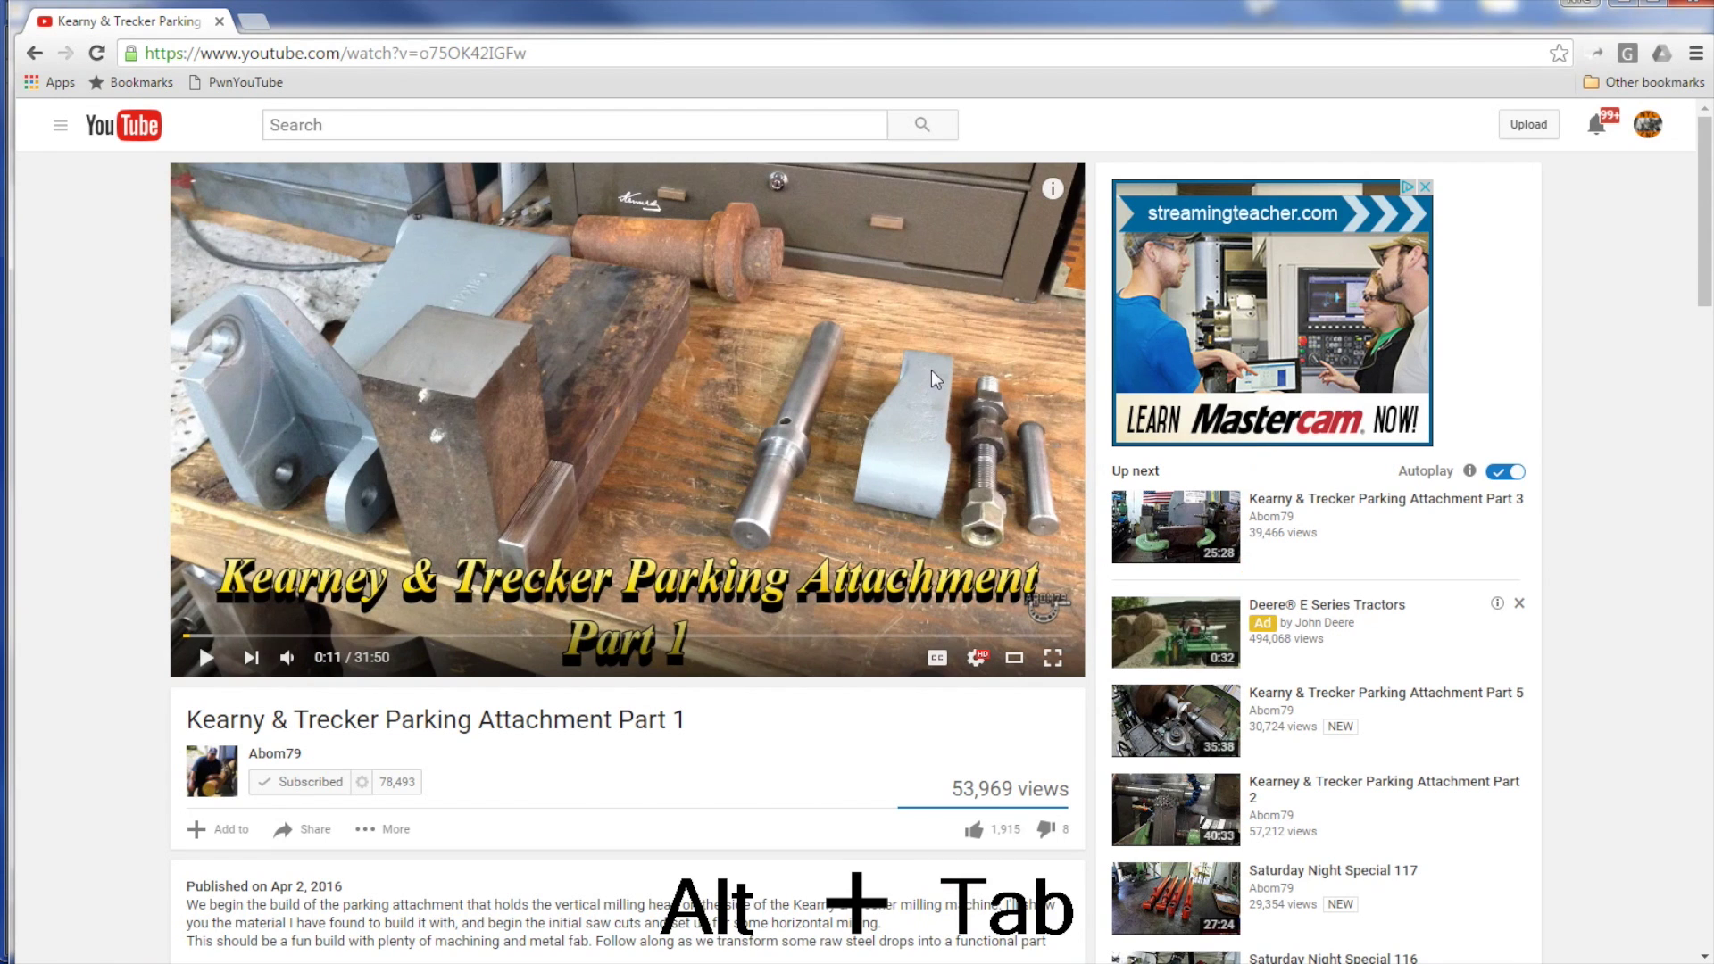
key(alt+Tab)
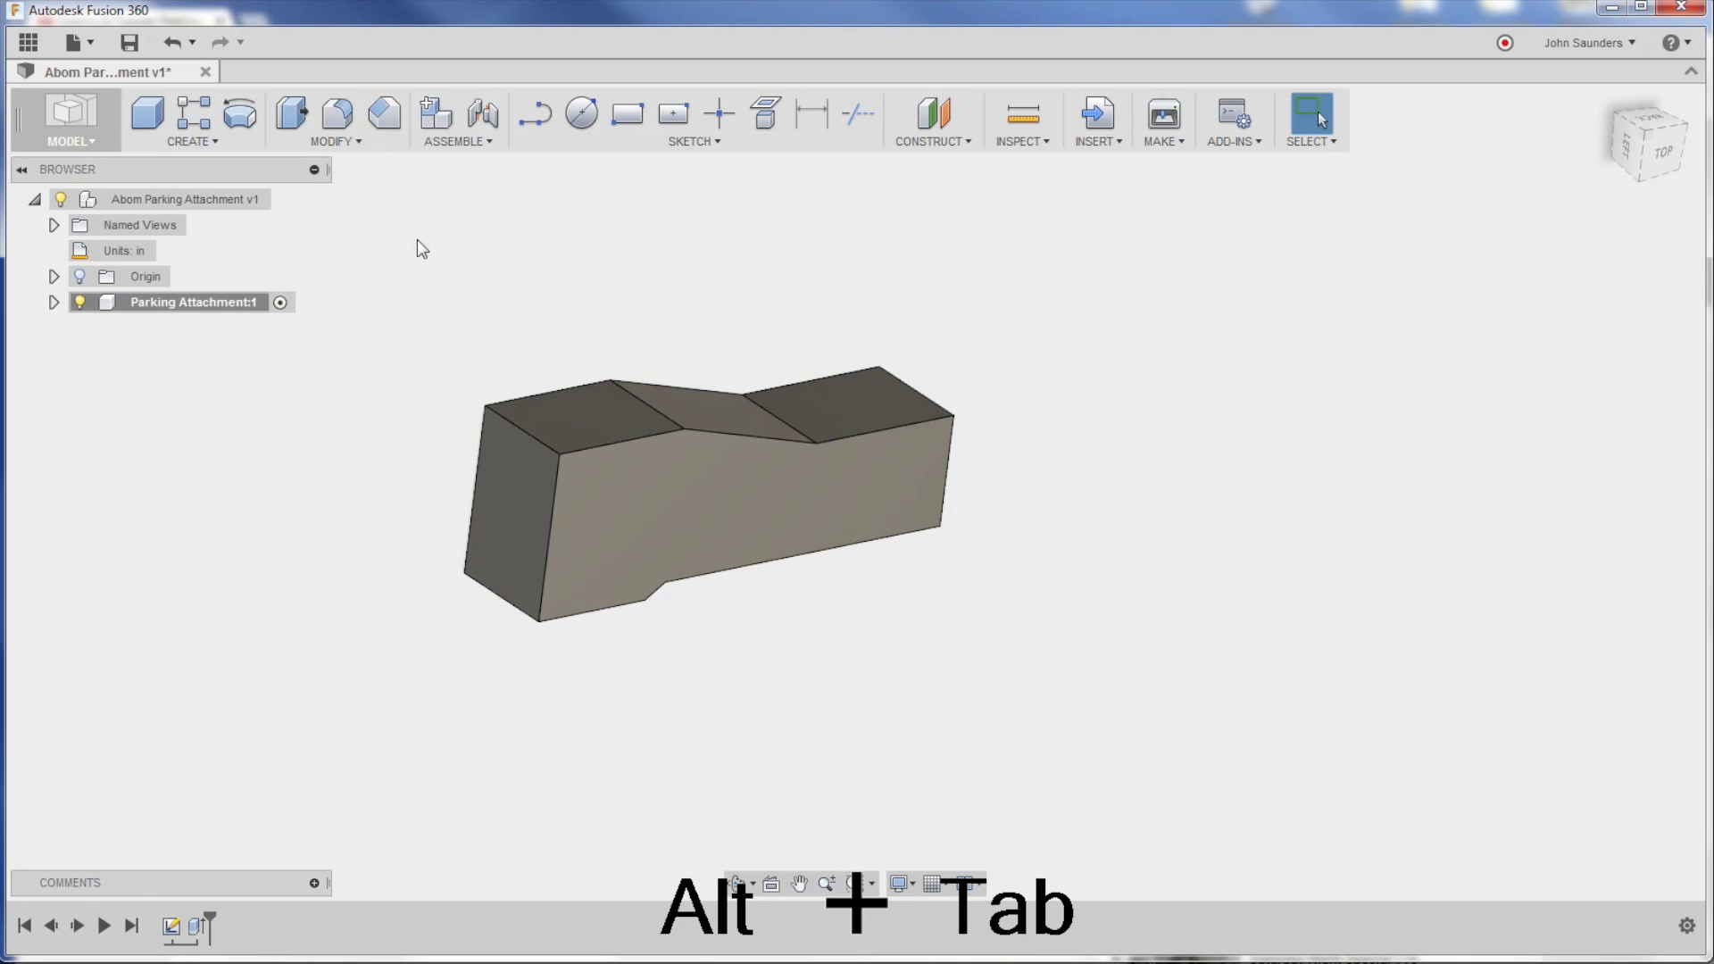
click(333, 141)
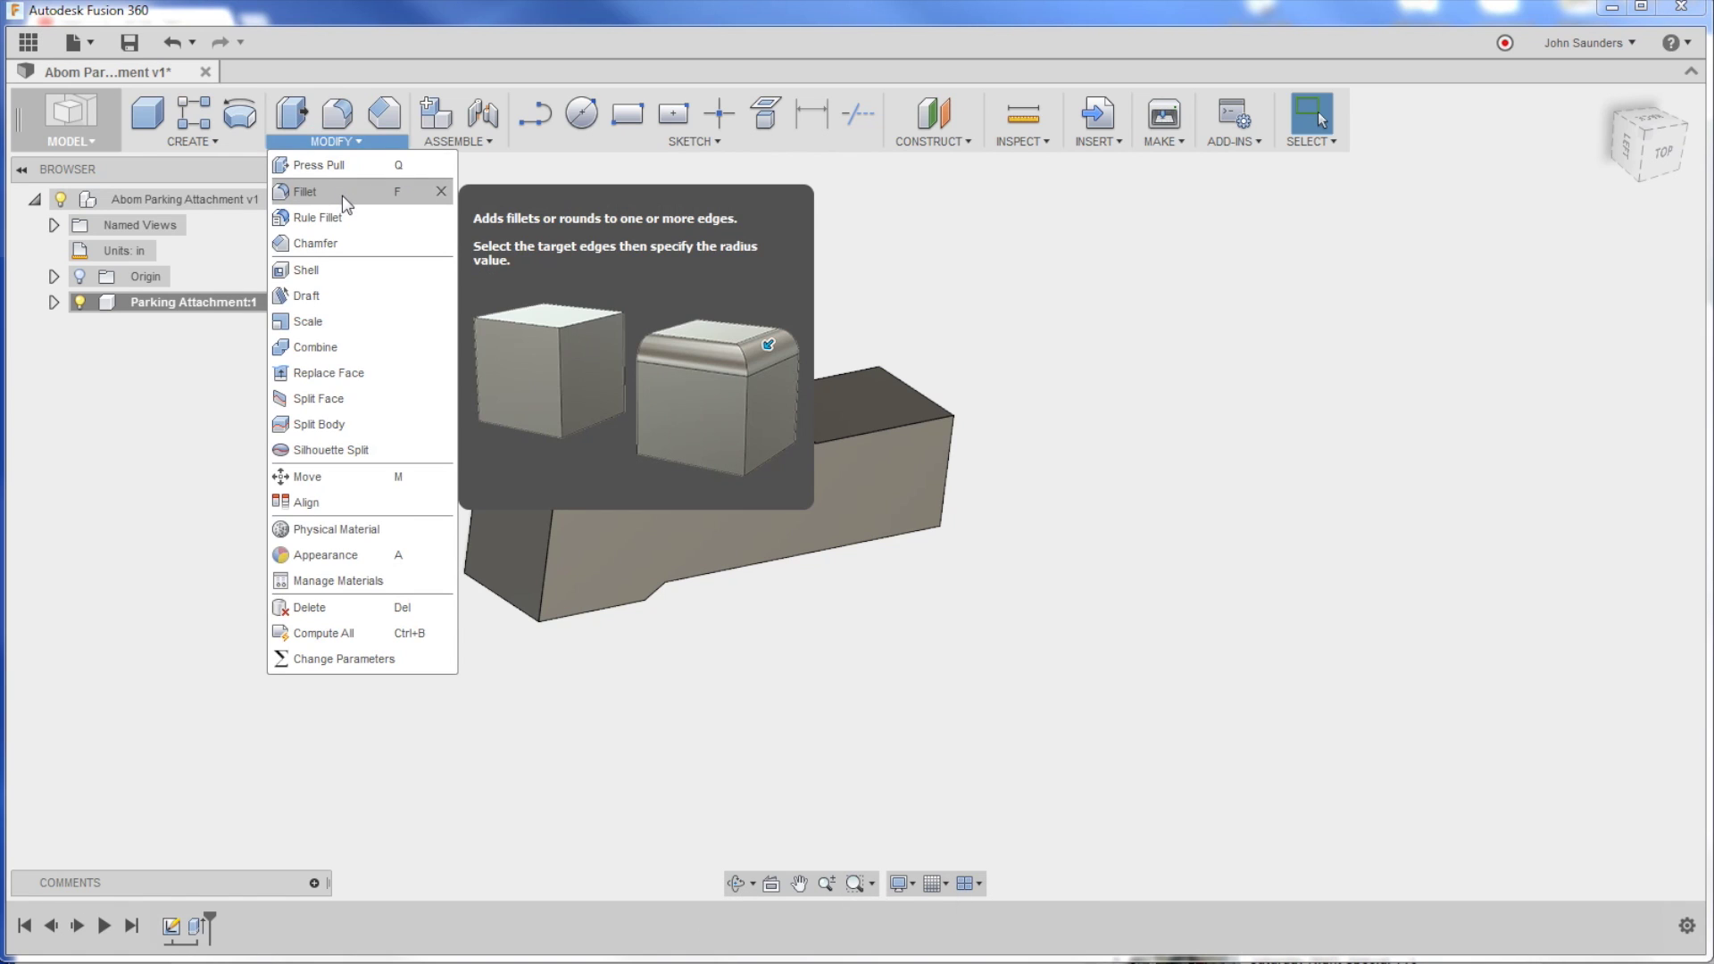
click(299, 192)
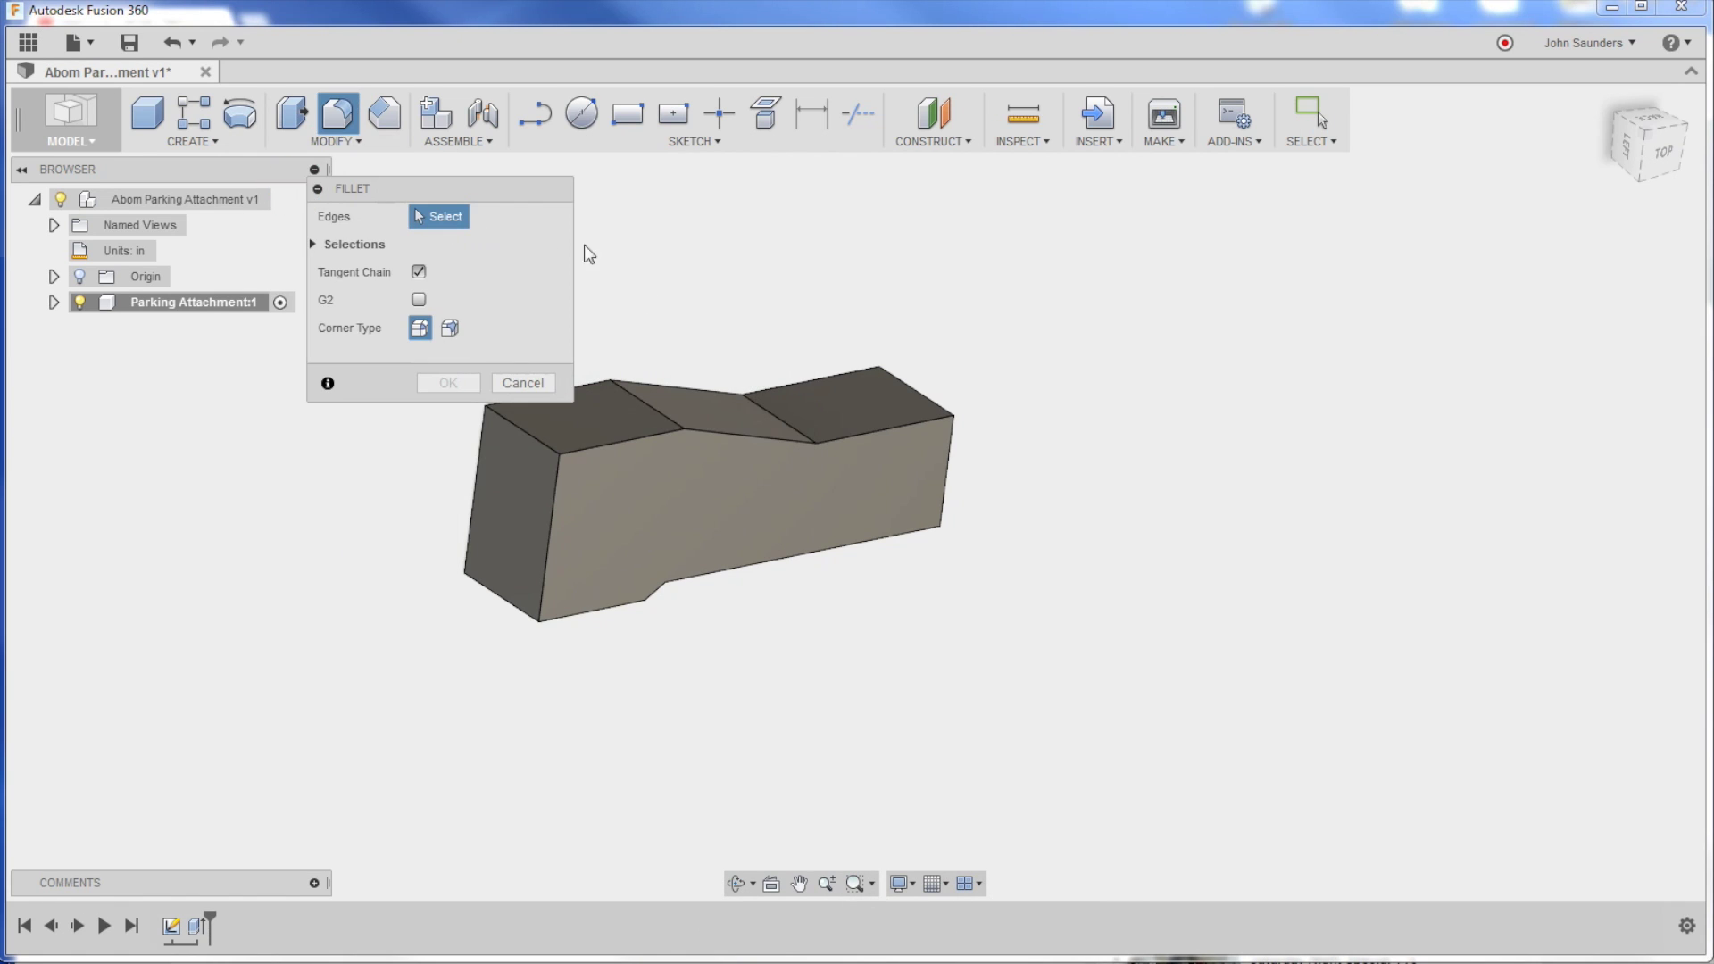
drag(444, 188, 1273, 218)
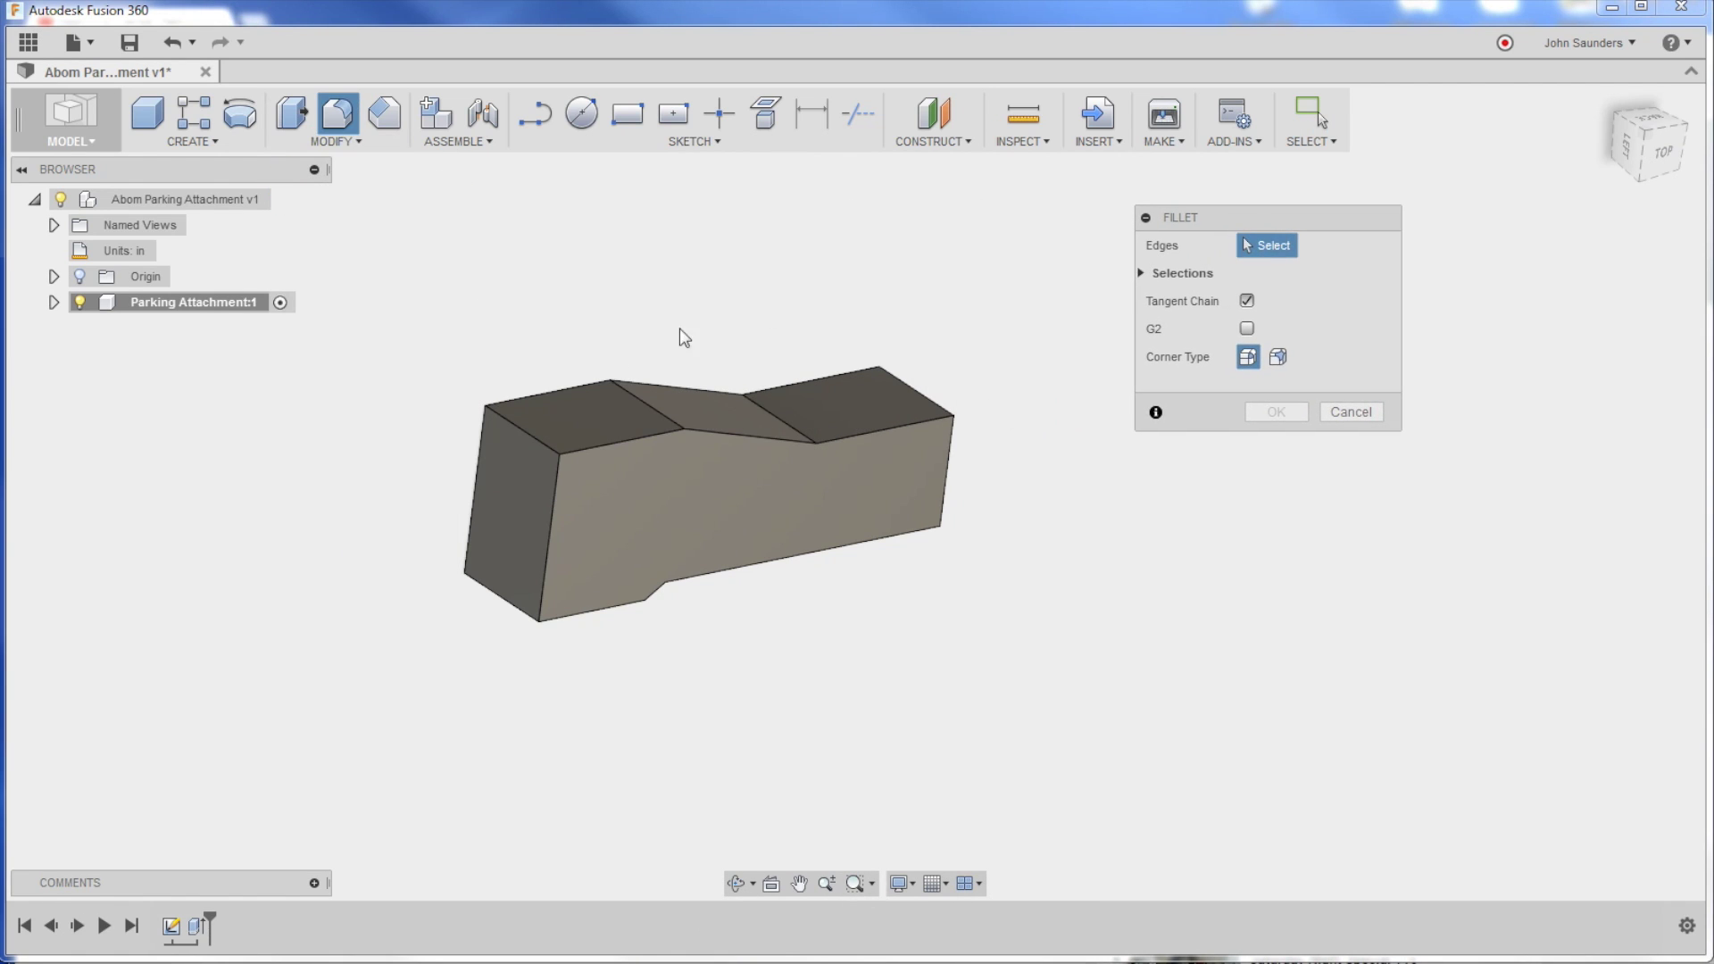
click(557, 511)
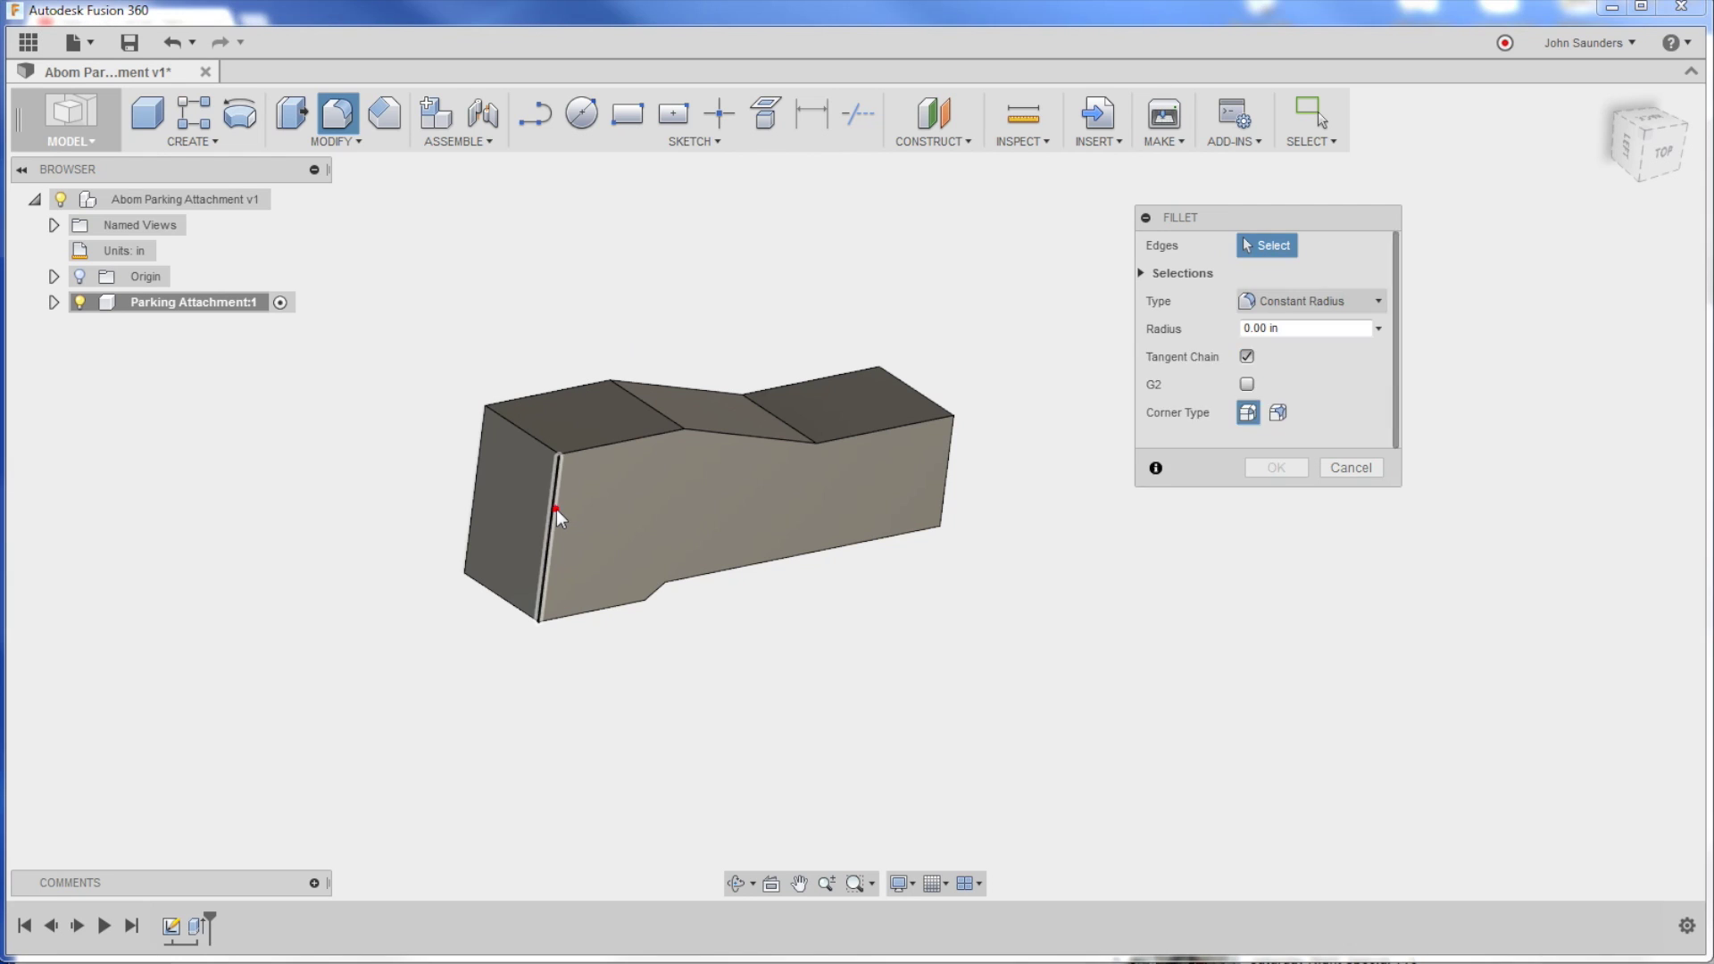
click(477, 473)
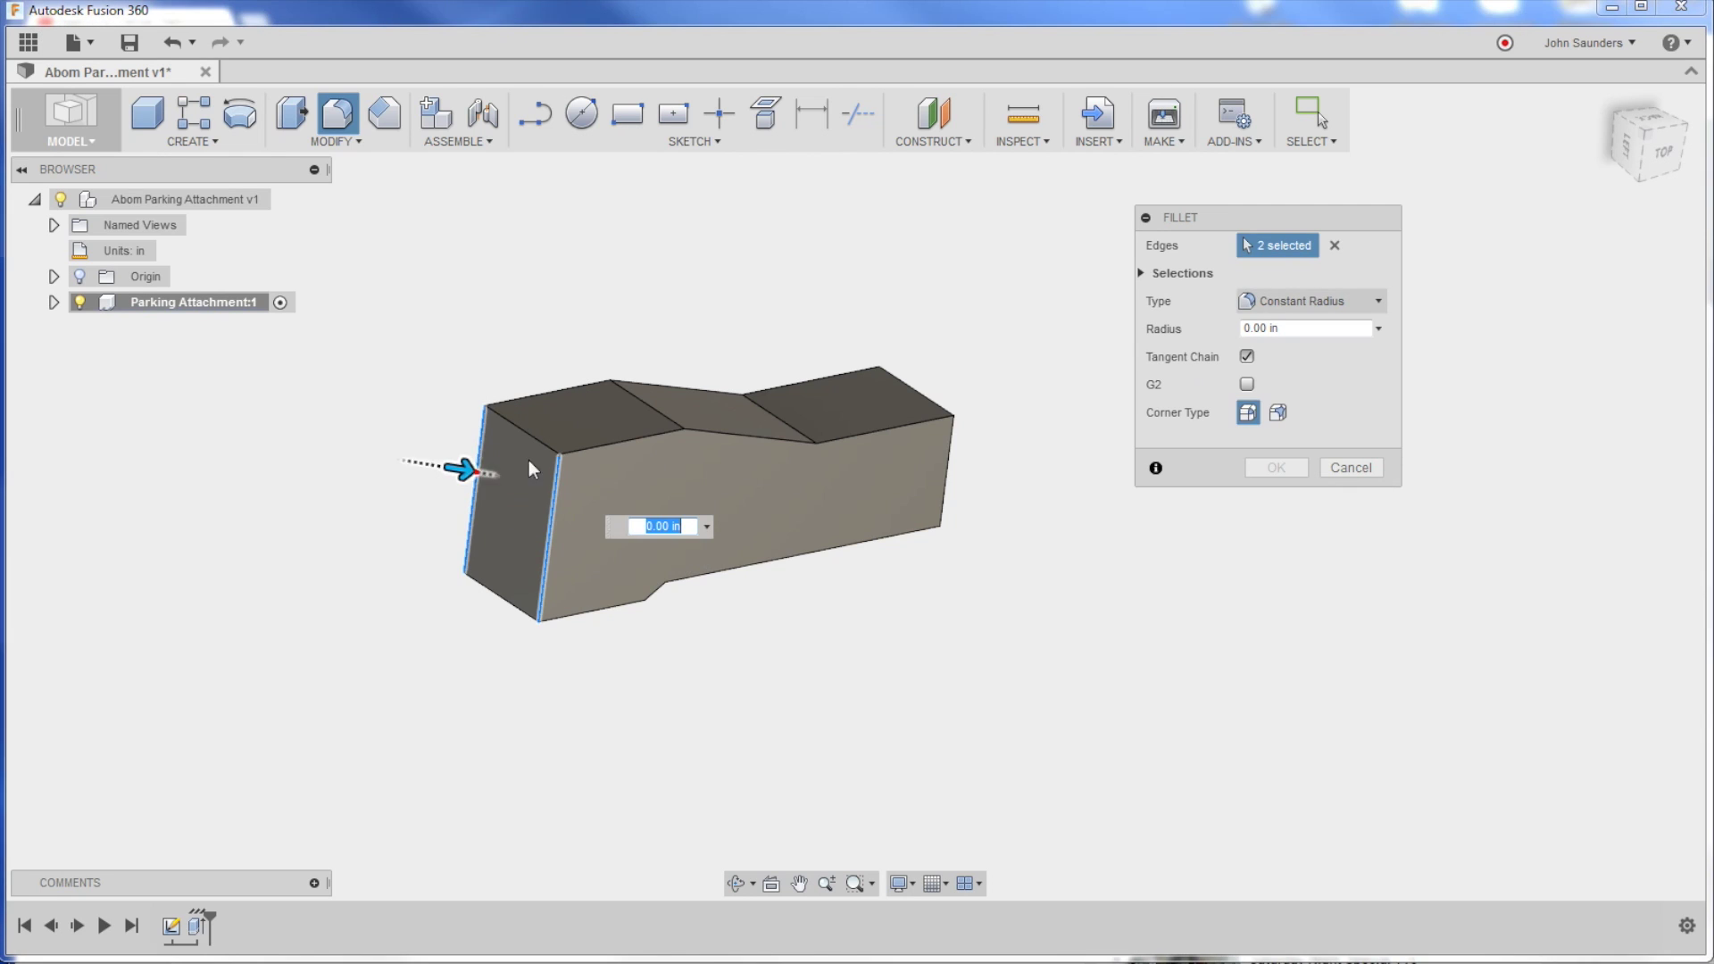
click(875, 394)
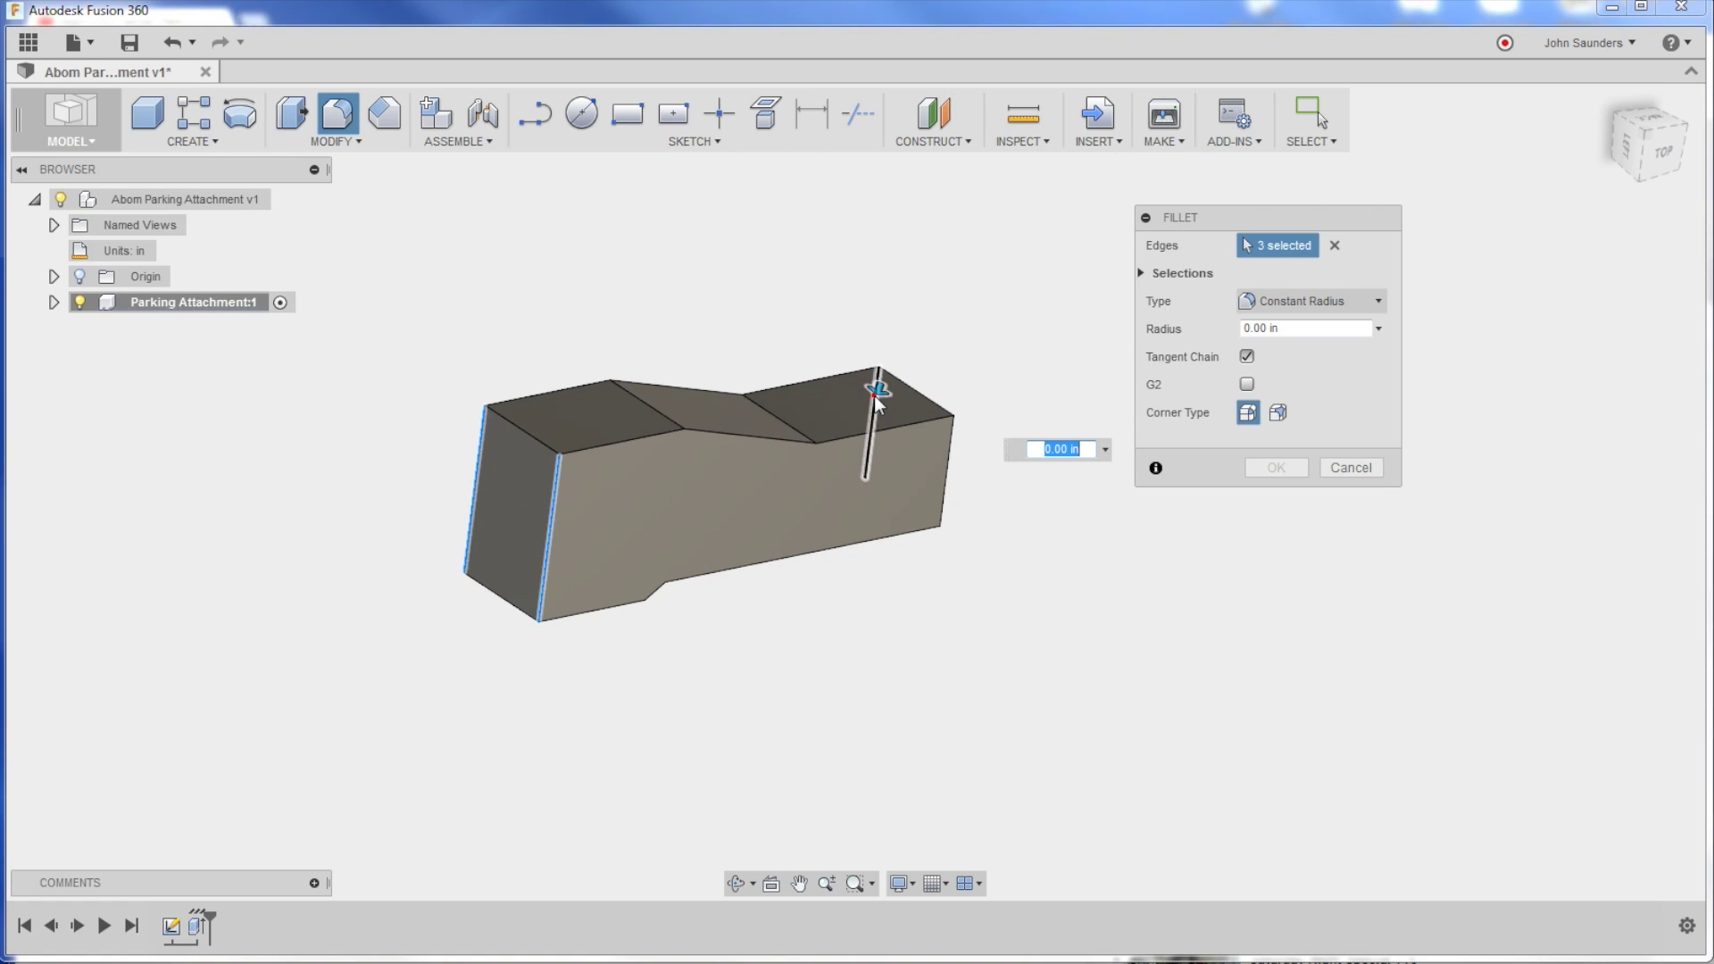
click(948, 477)
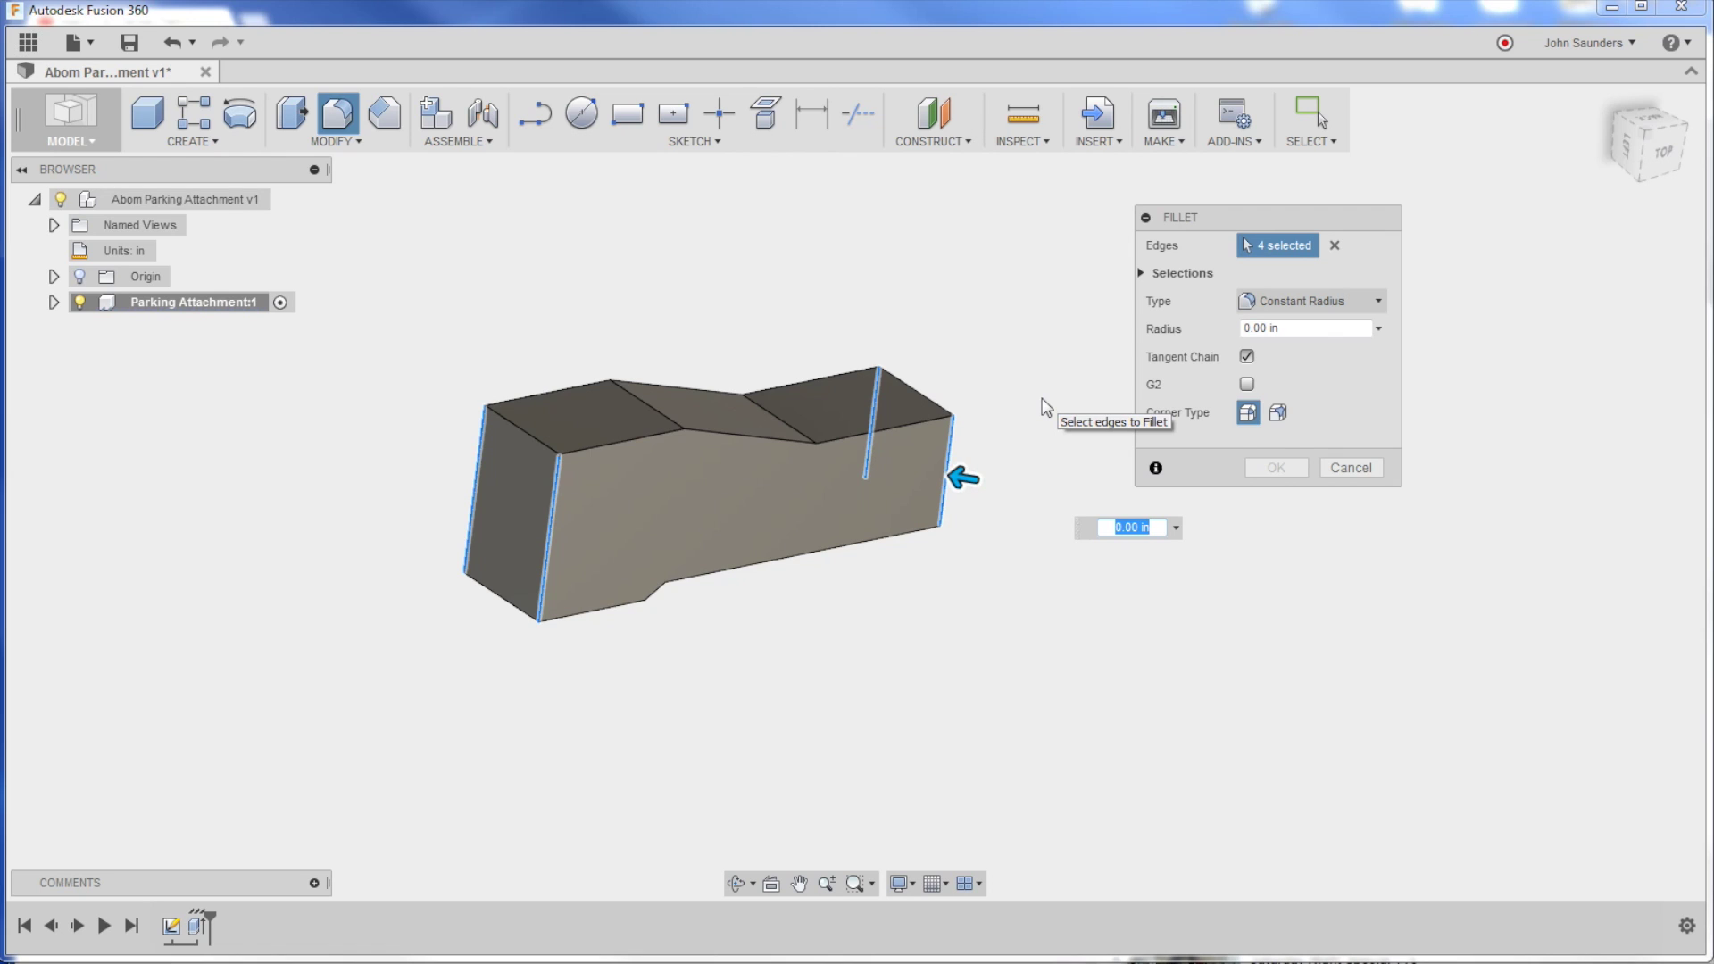
text(1)
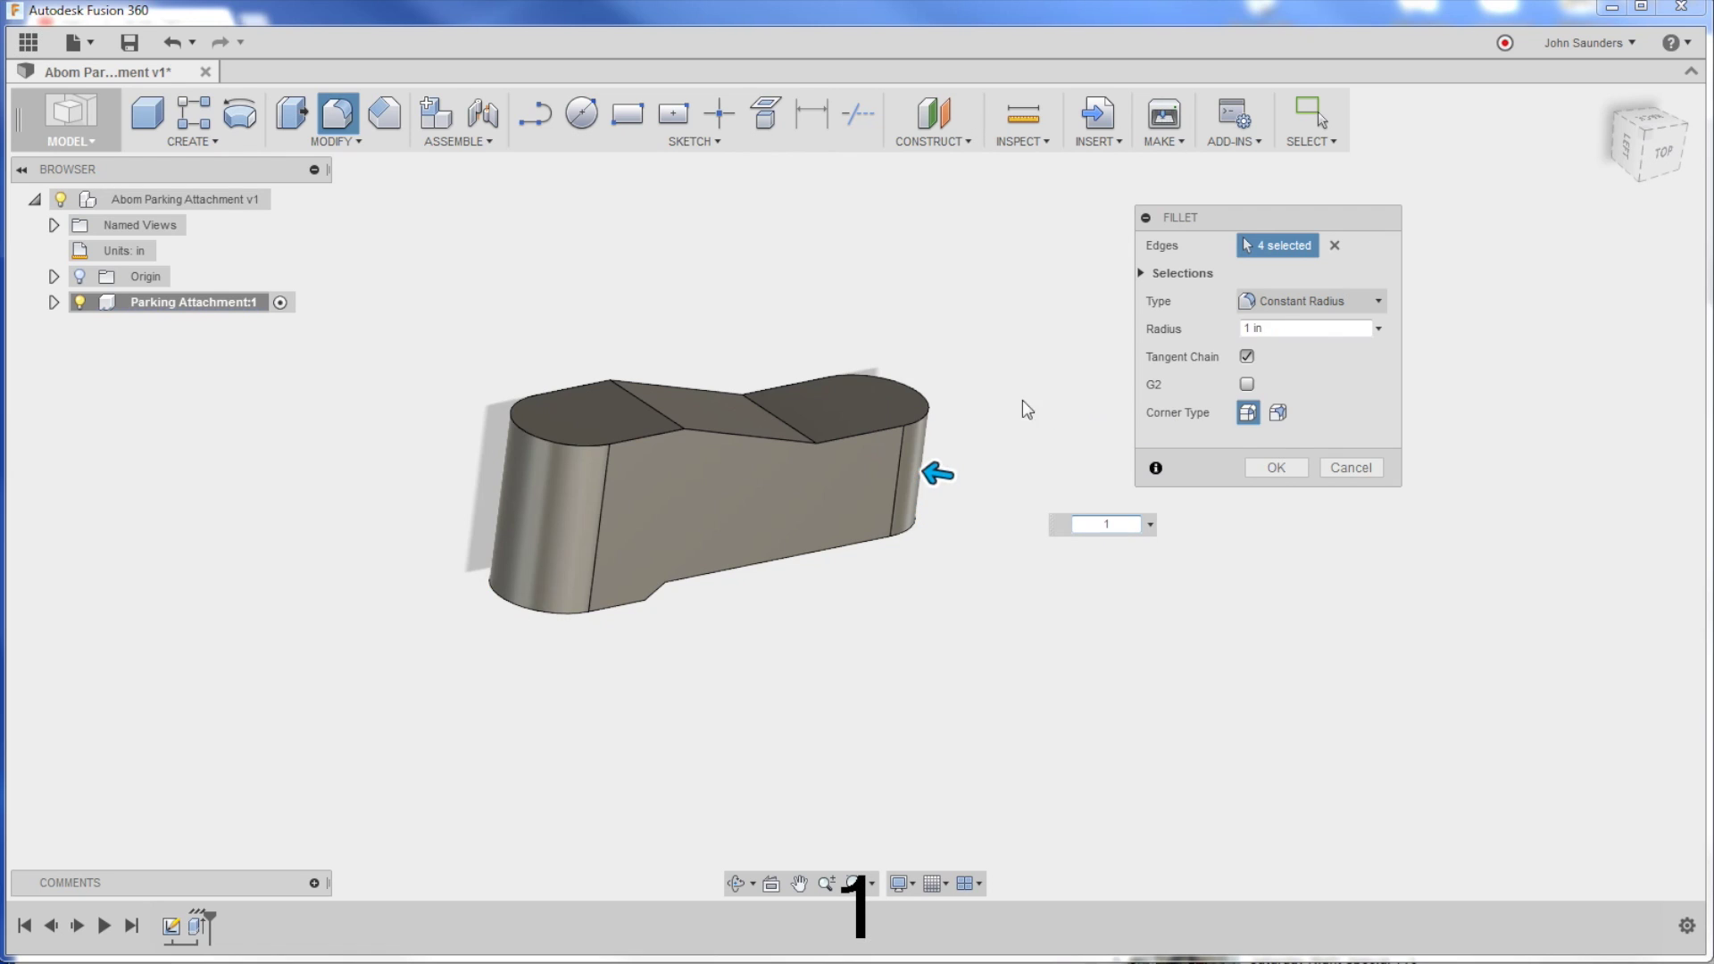
click(1278, 471)
shift+middle_drag(1081, 458, 1043, 377)
Step: Recheck the photo in Chrome, return to Fusion 360 and sketch a circle about 0.9 in across on the thick end's flat face, concentric with its rounding
key(alt+Tab)
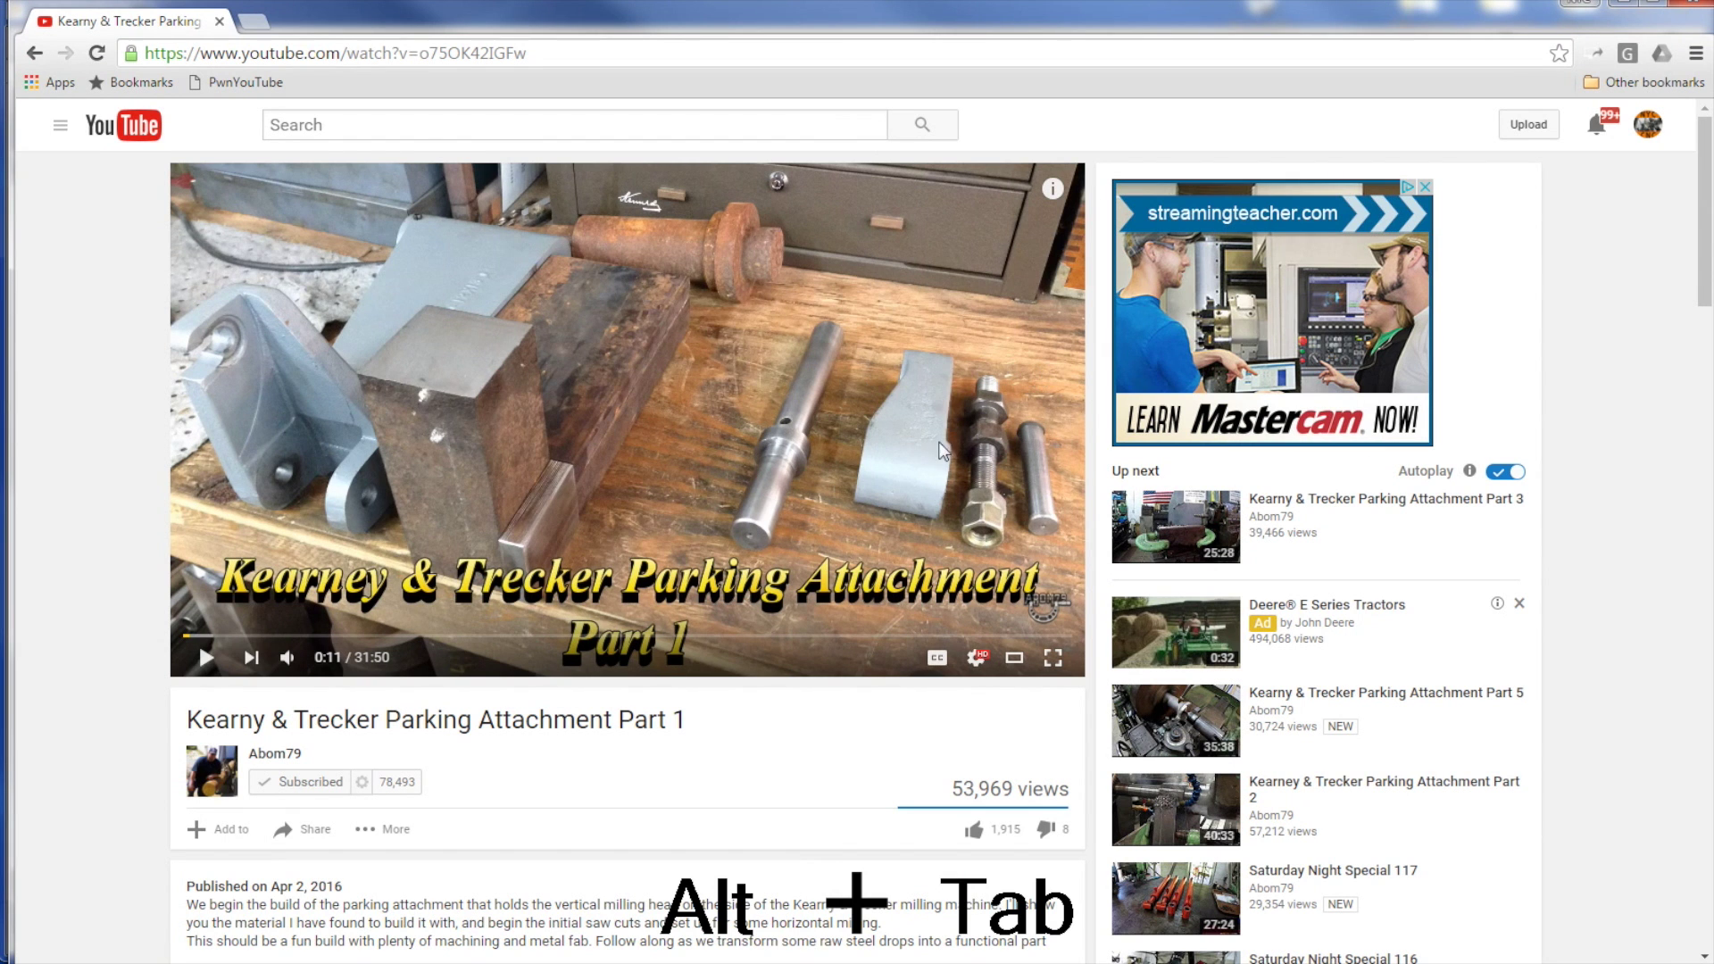
key(alt+Tab)
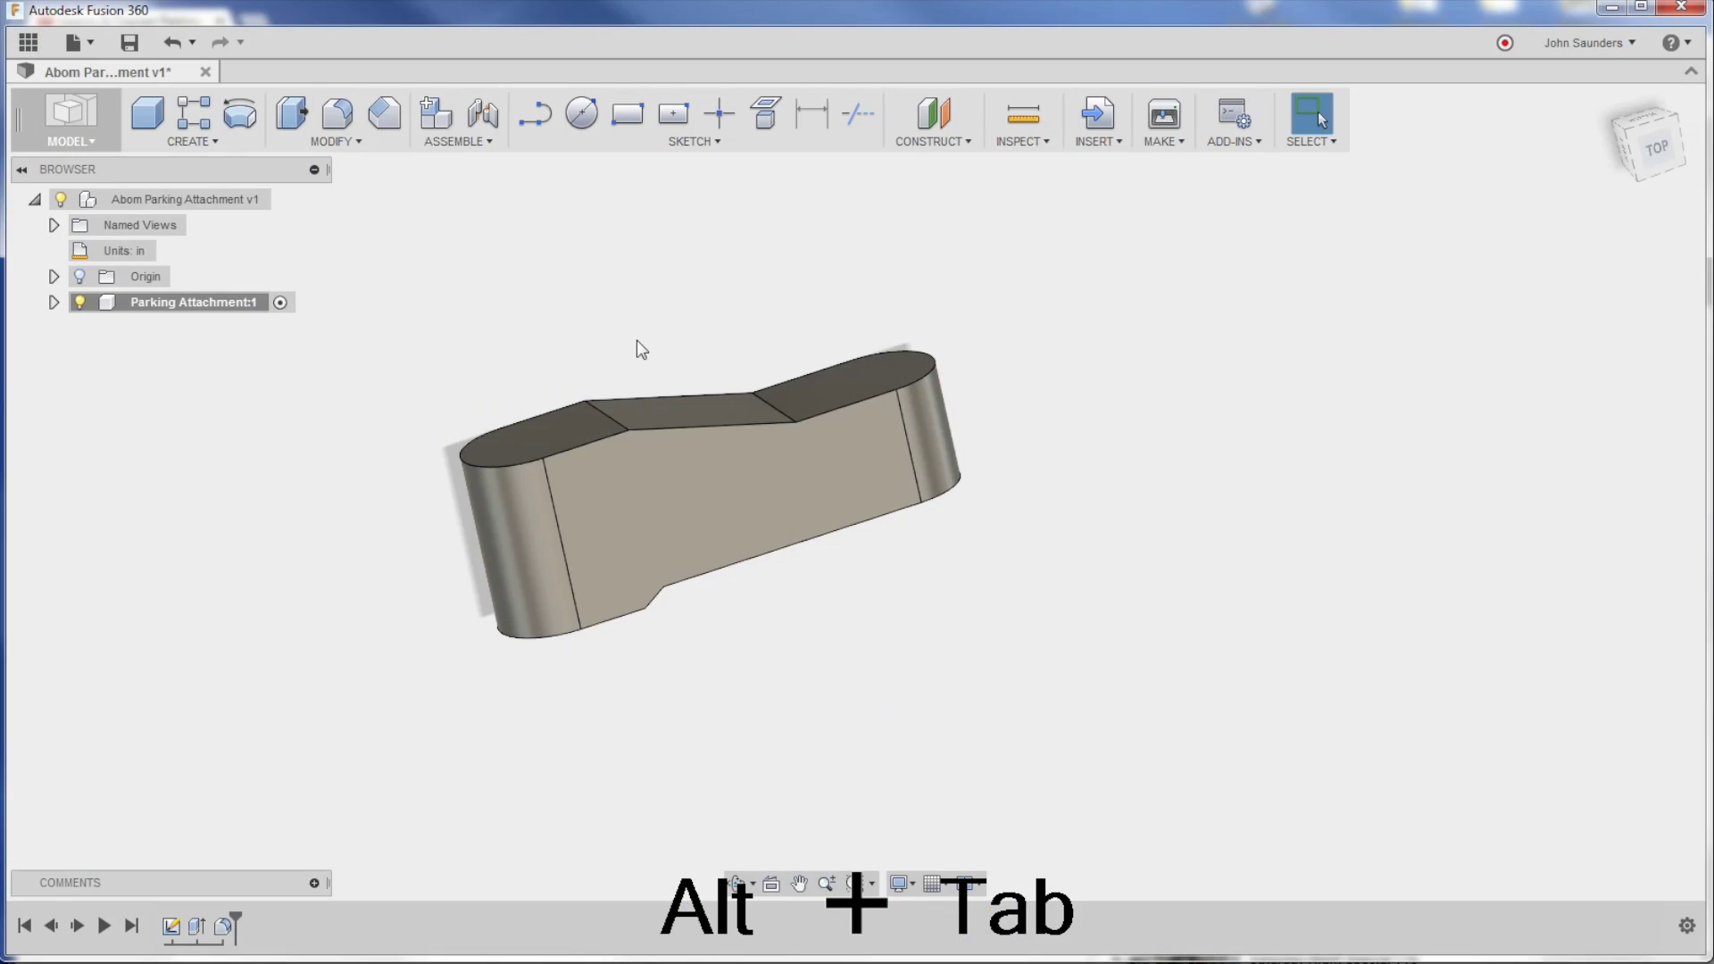
shift+middle_drag(606, 337, 609, 304)
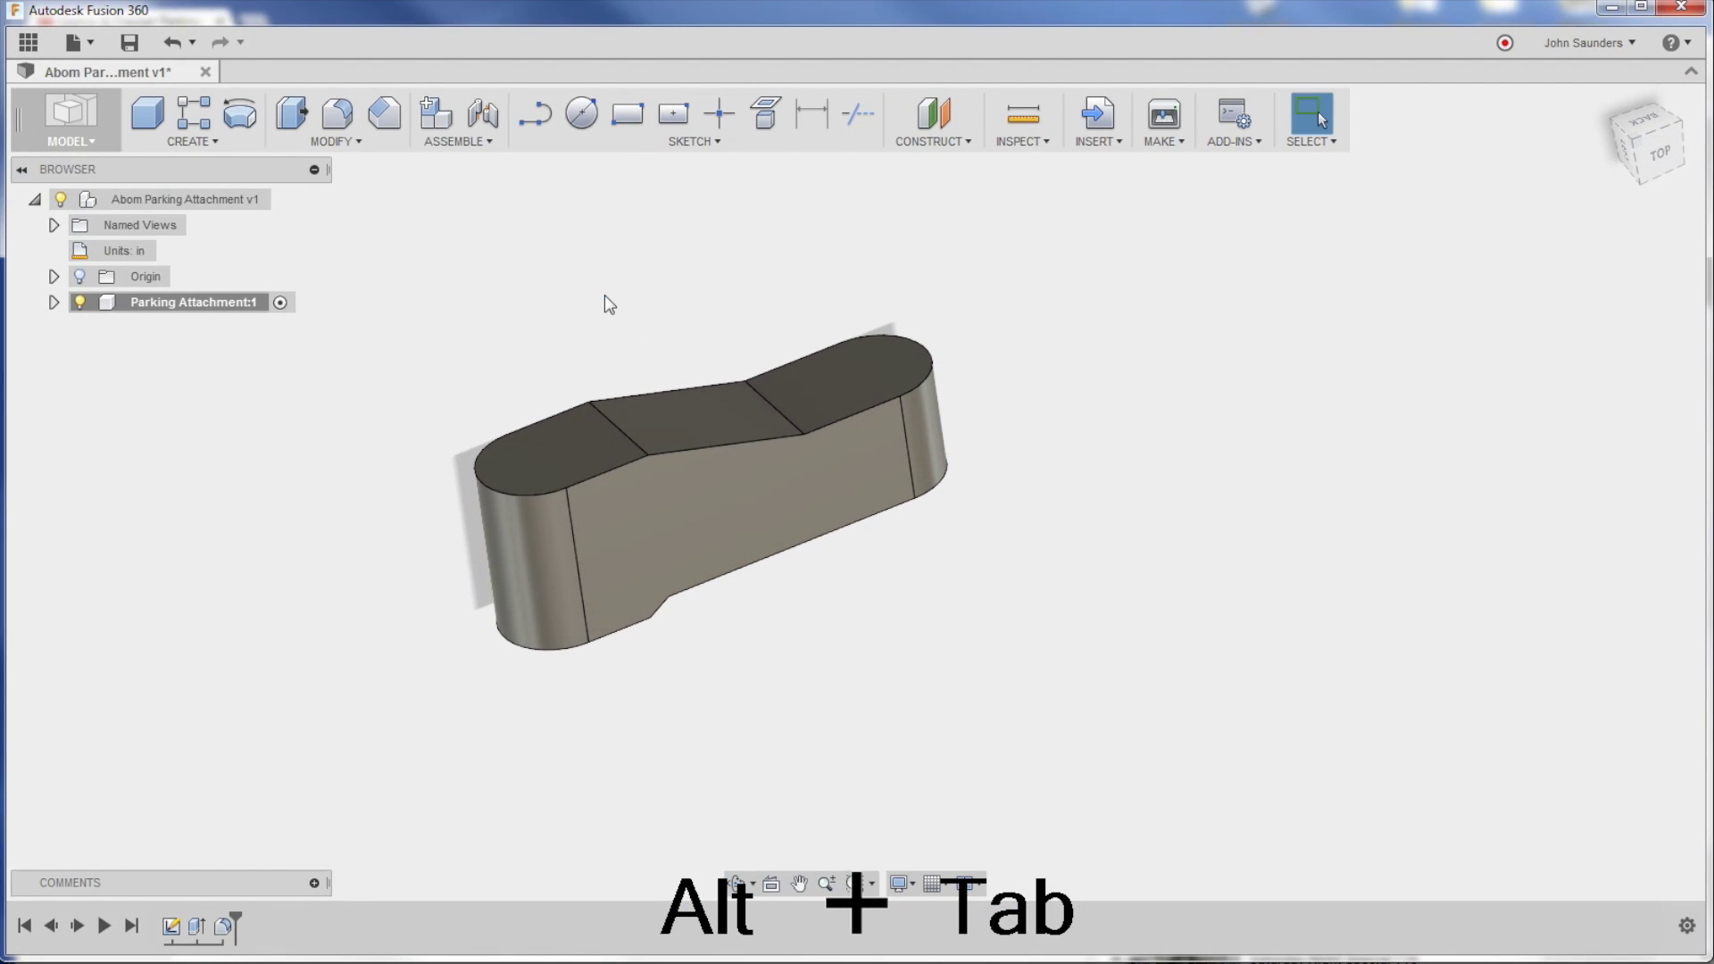
key(c)
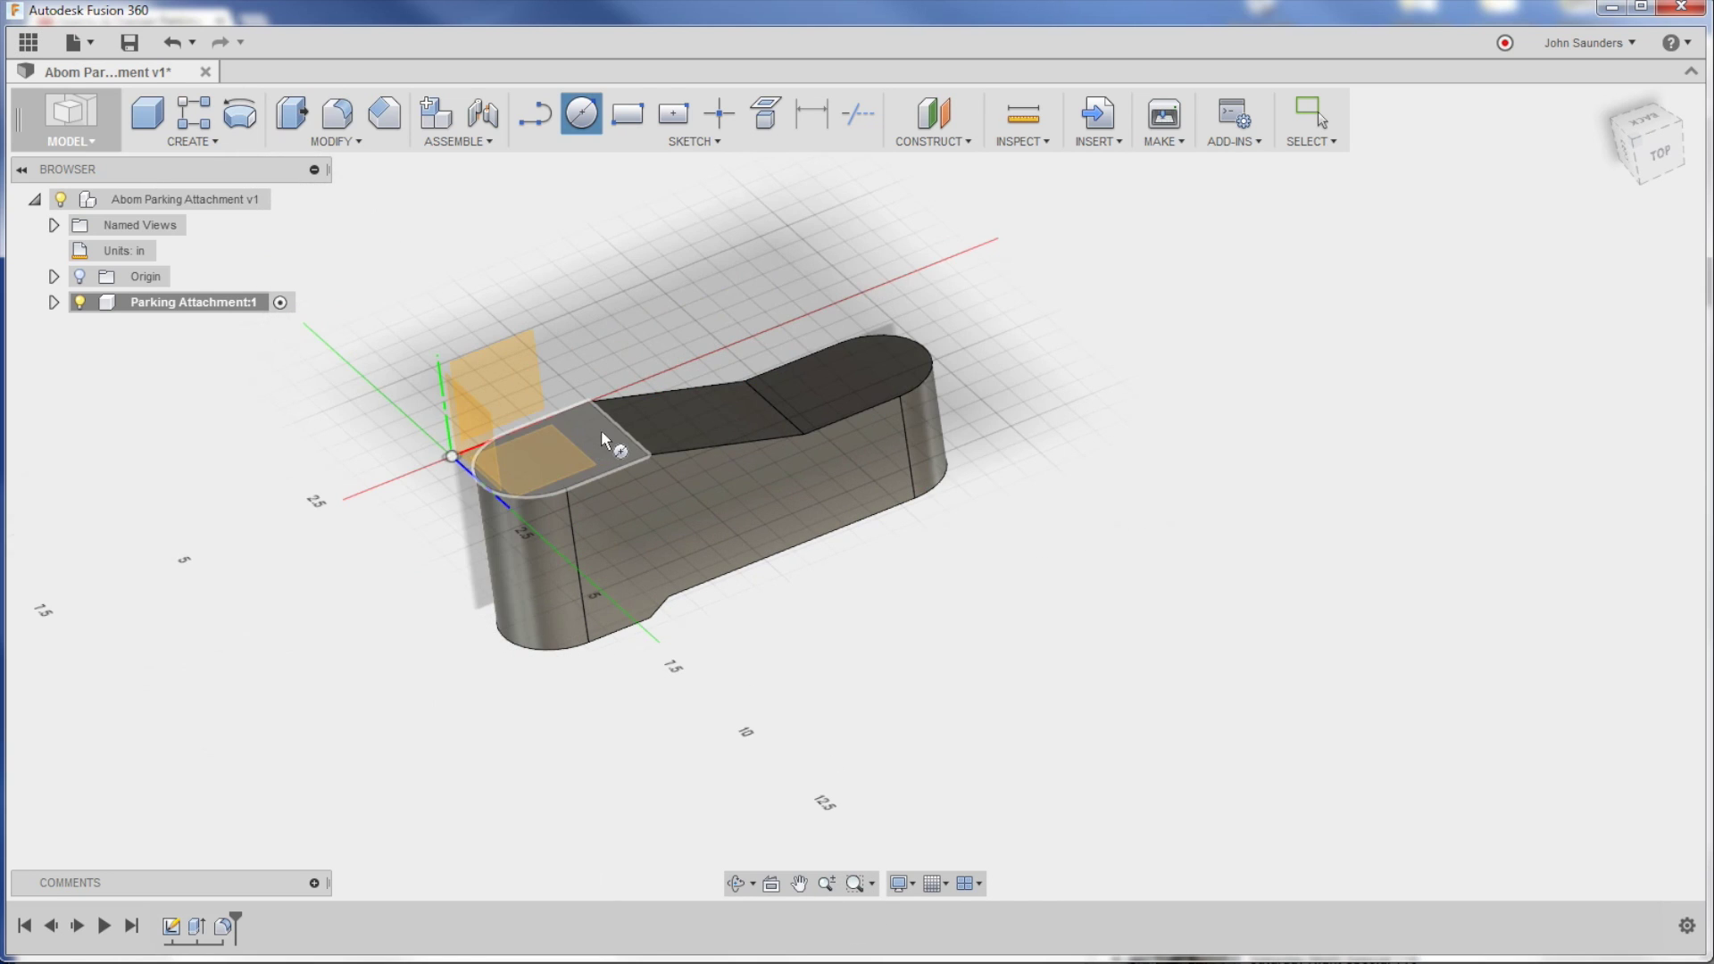
click(611, 436)
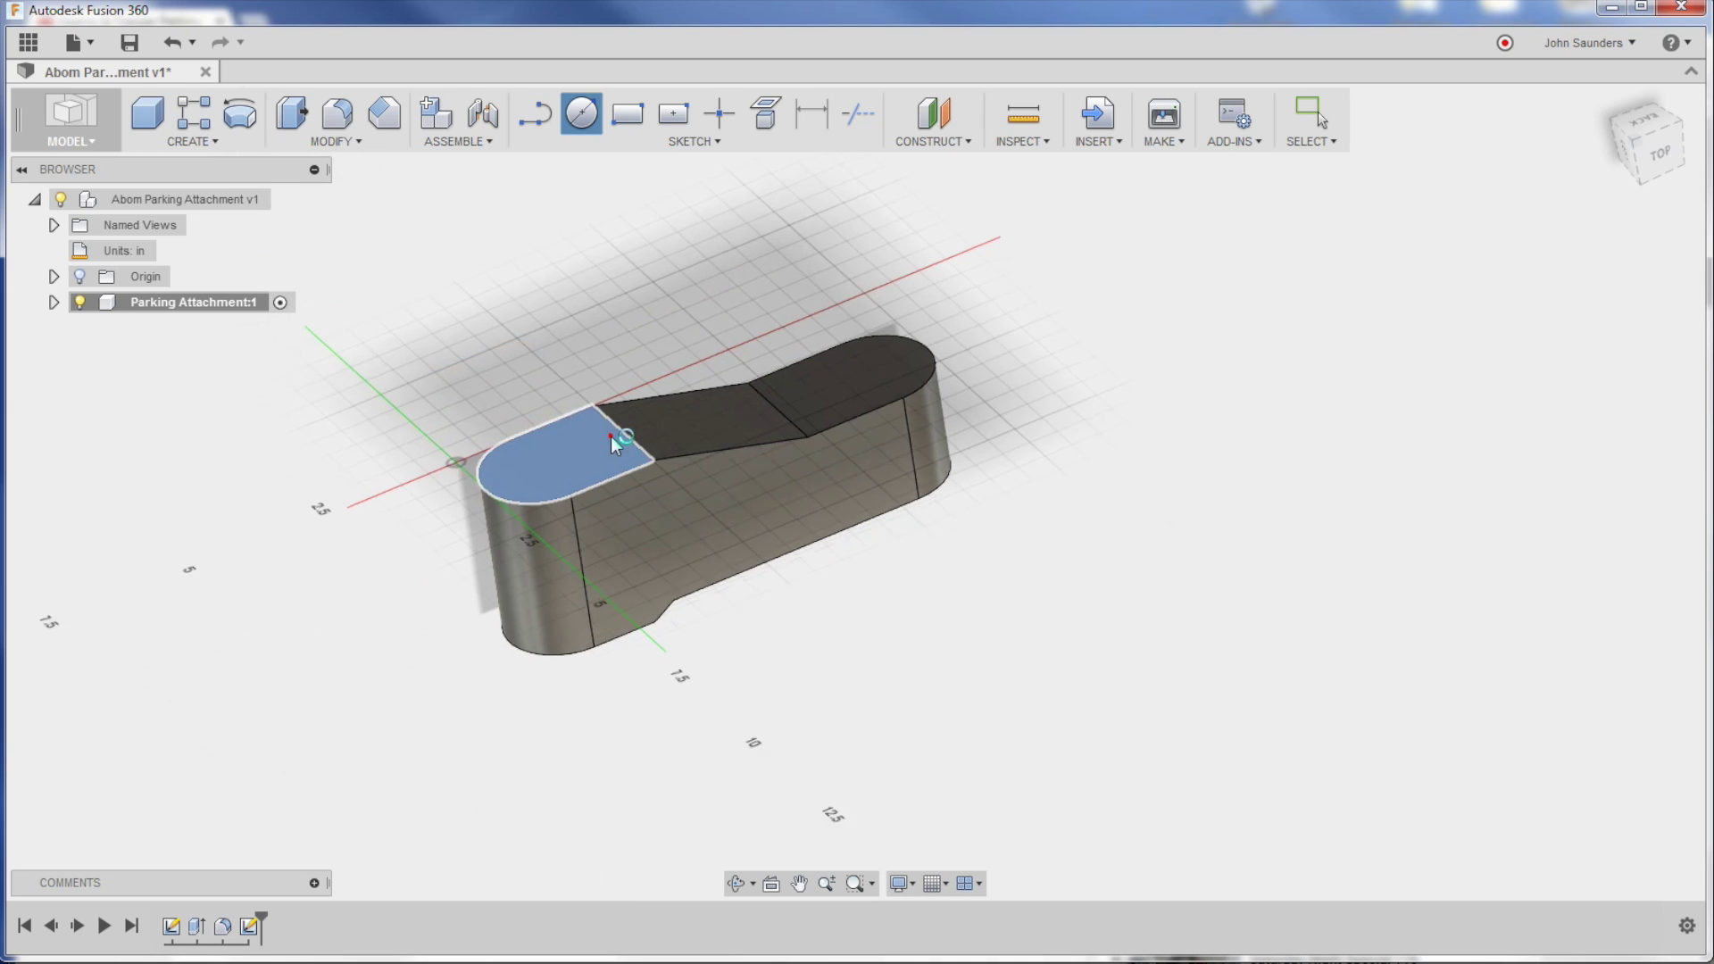
scroll(947, 519, up, 3)
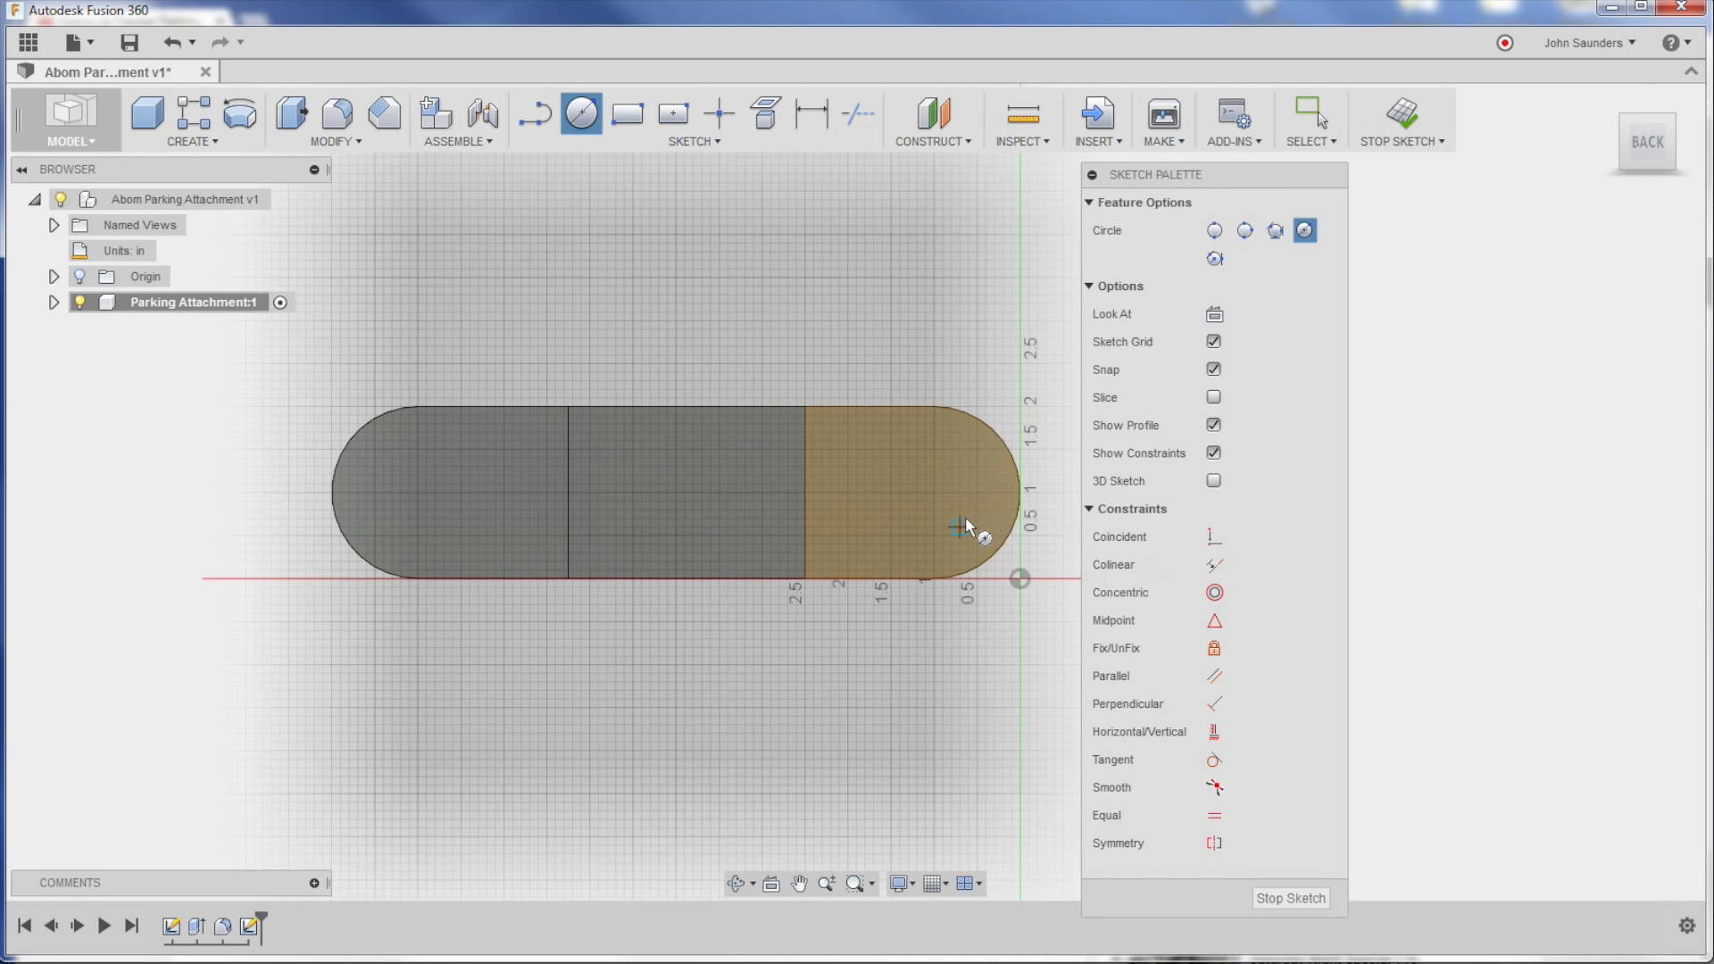
scroll(765, 500, up, 2)
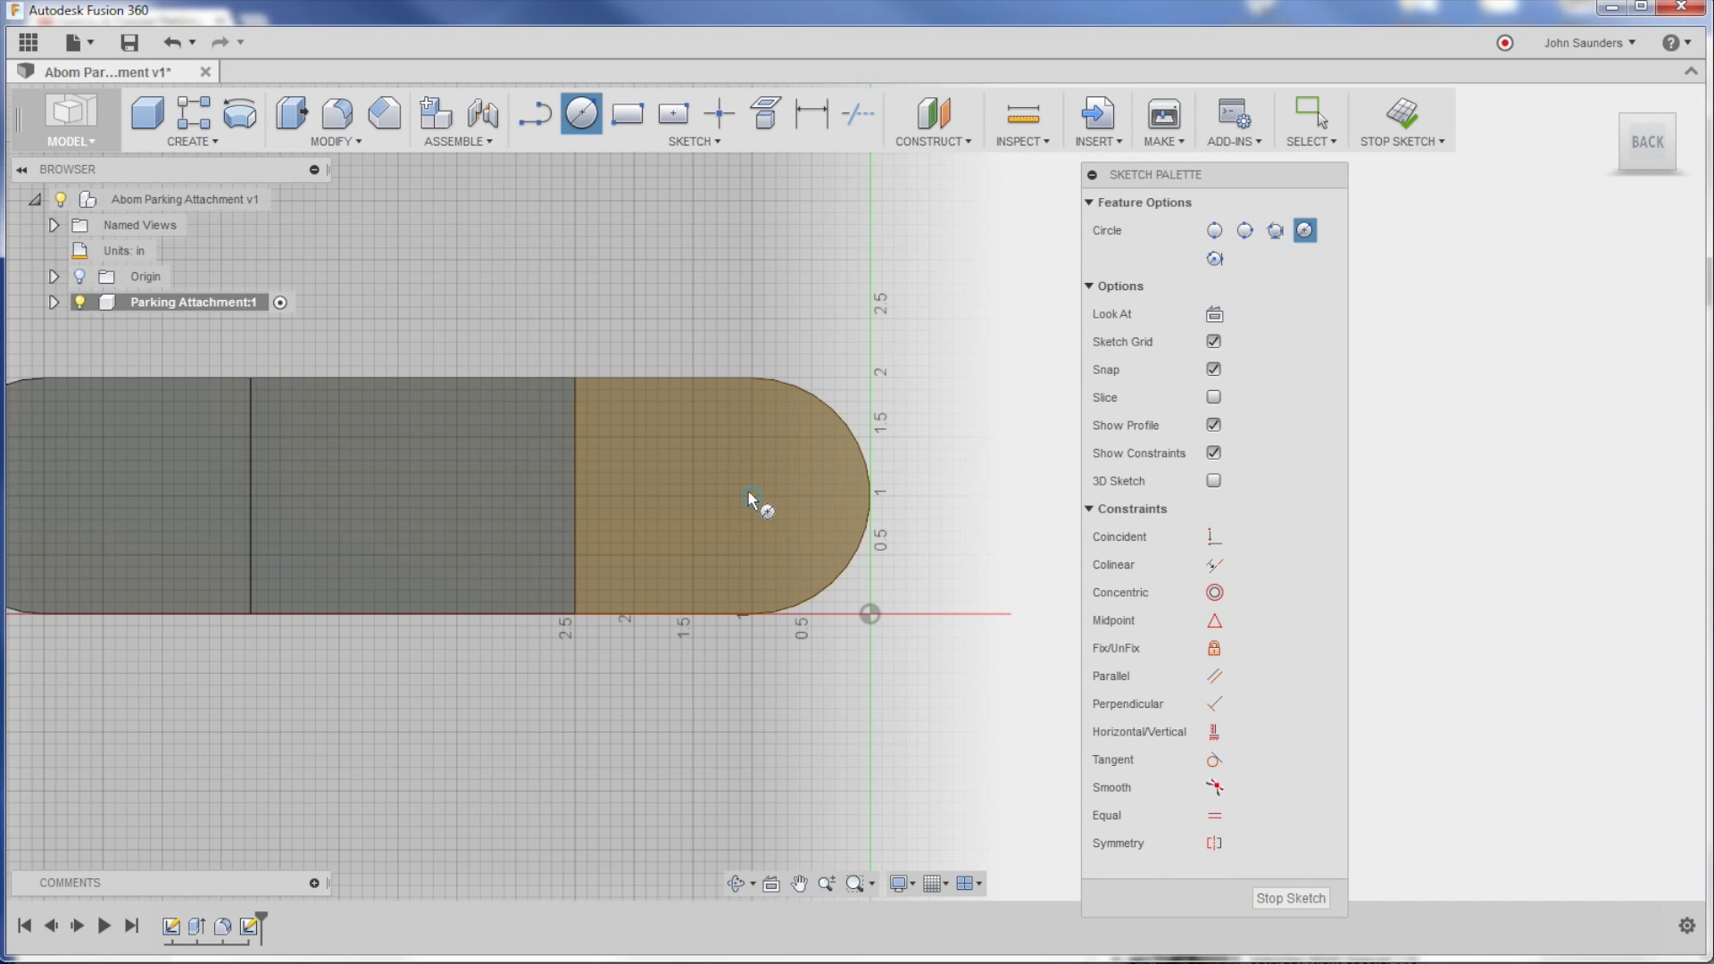
click(752, 498)
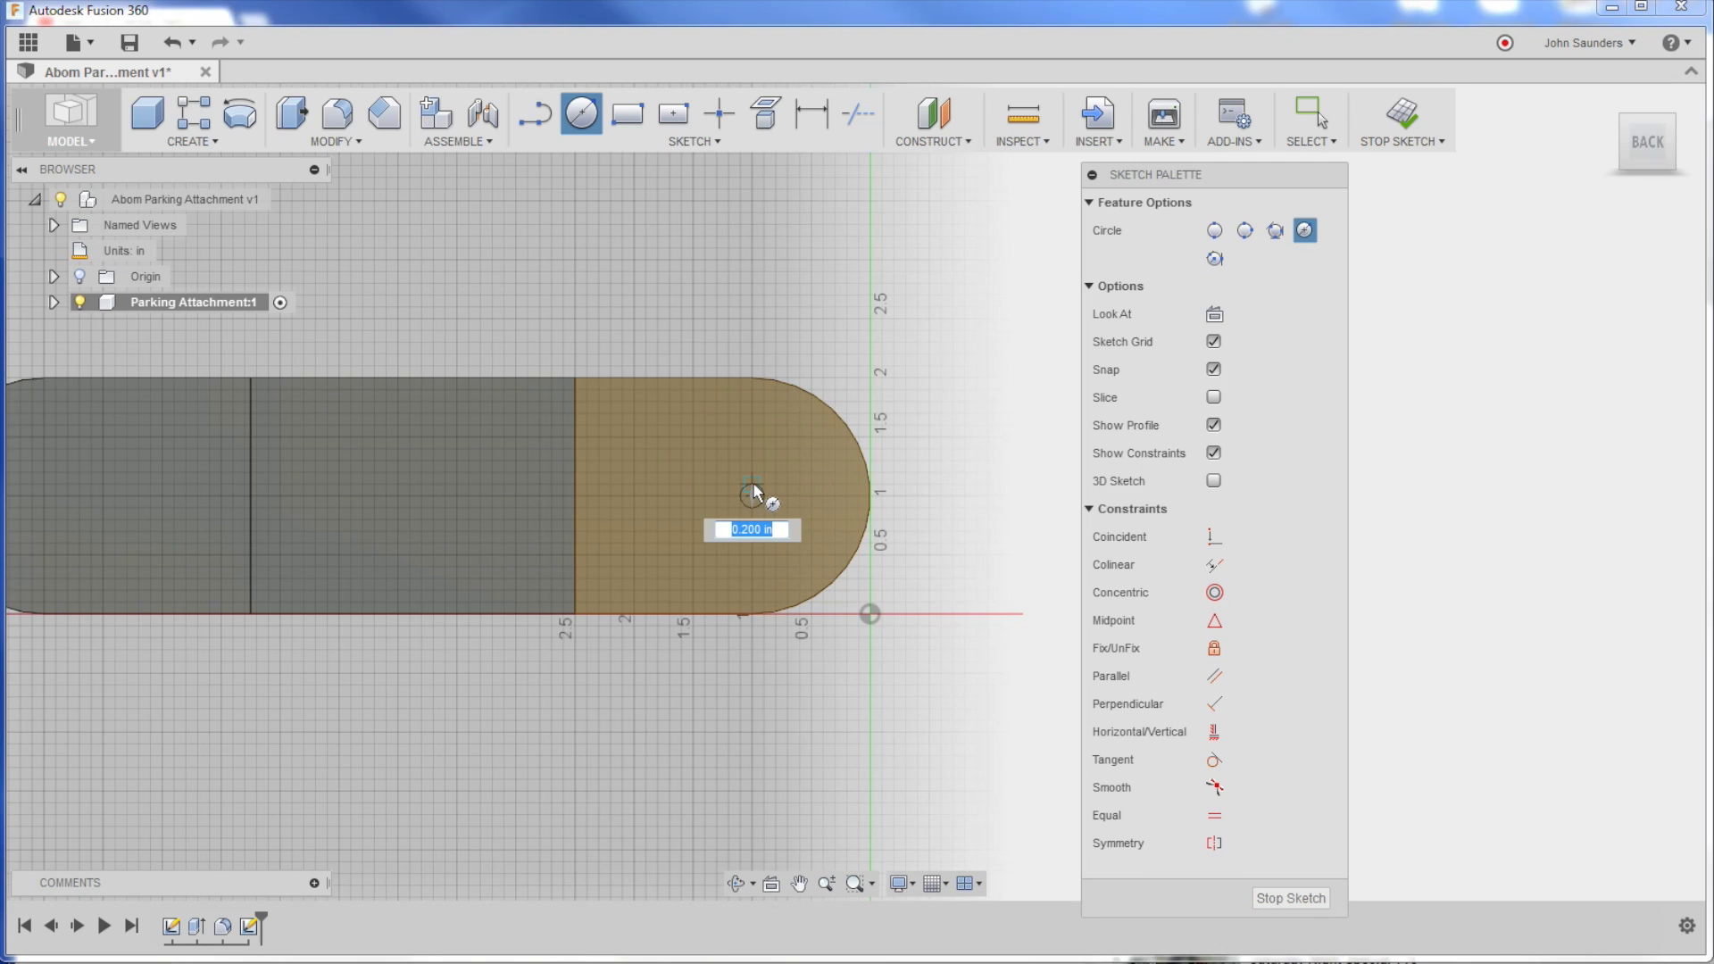
key(Escape)
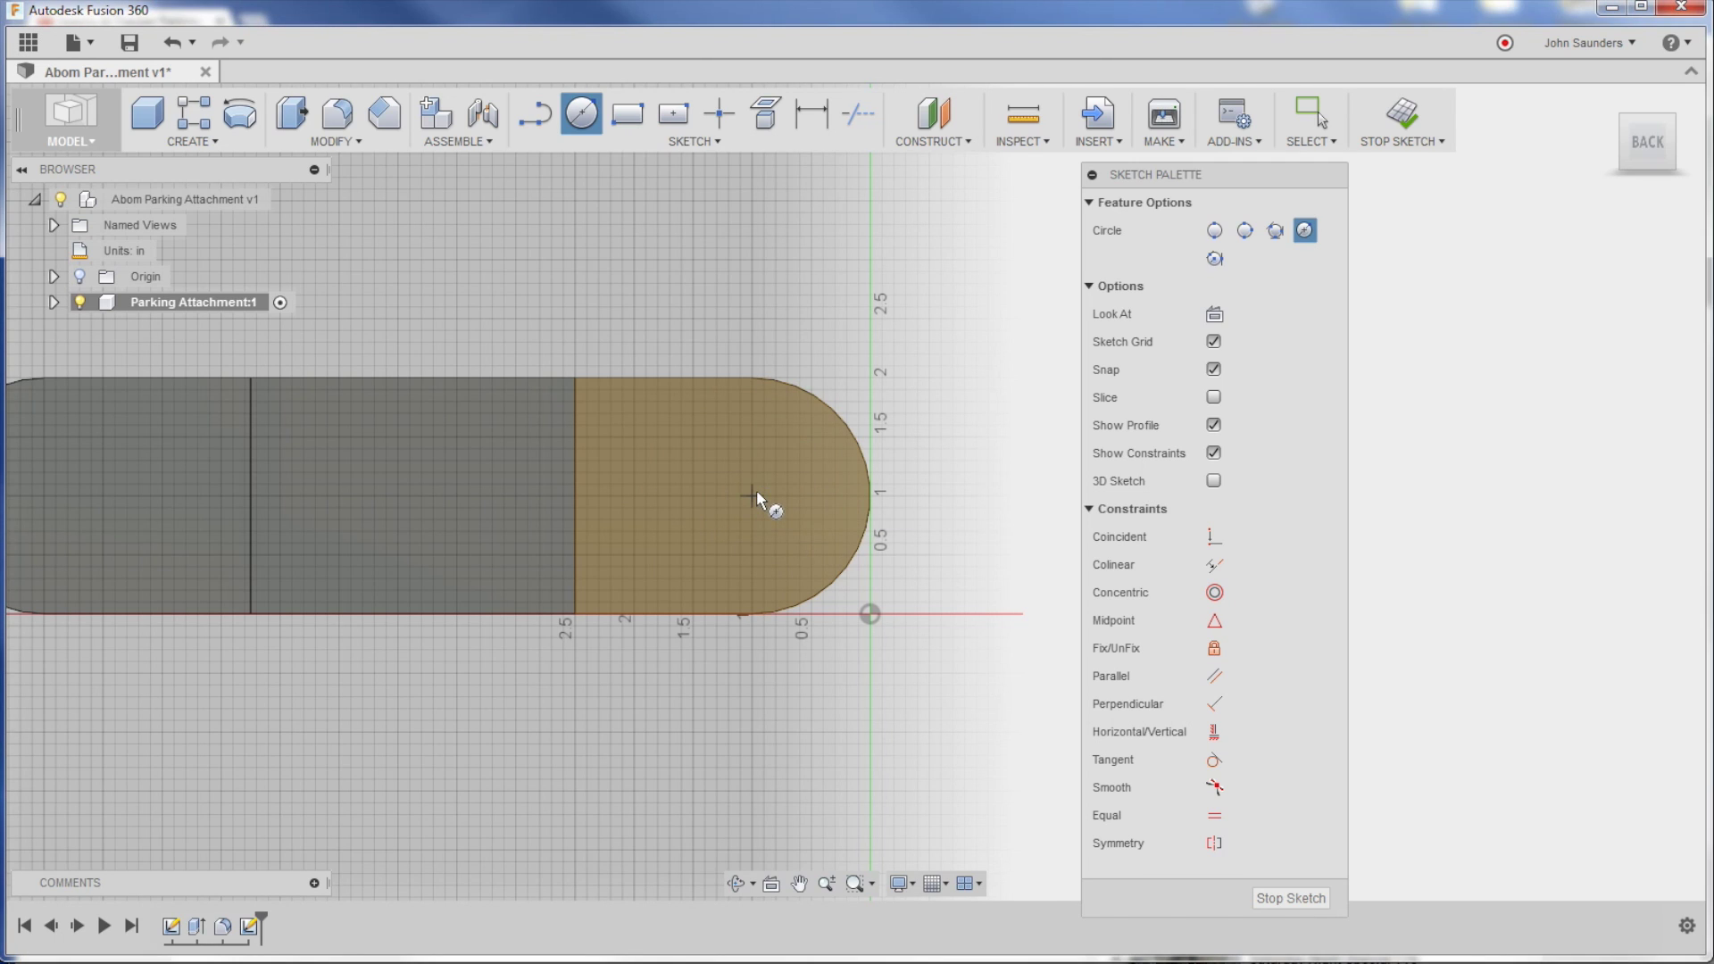
click(753, 497)
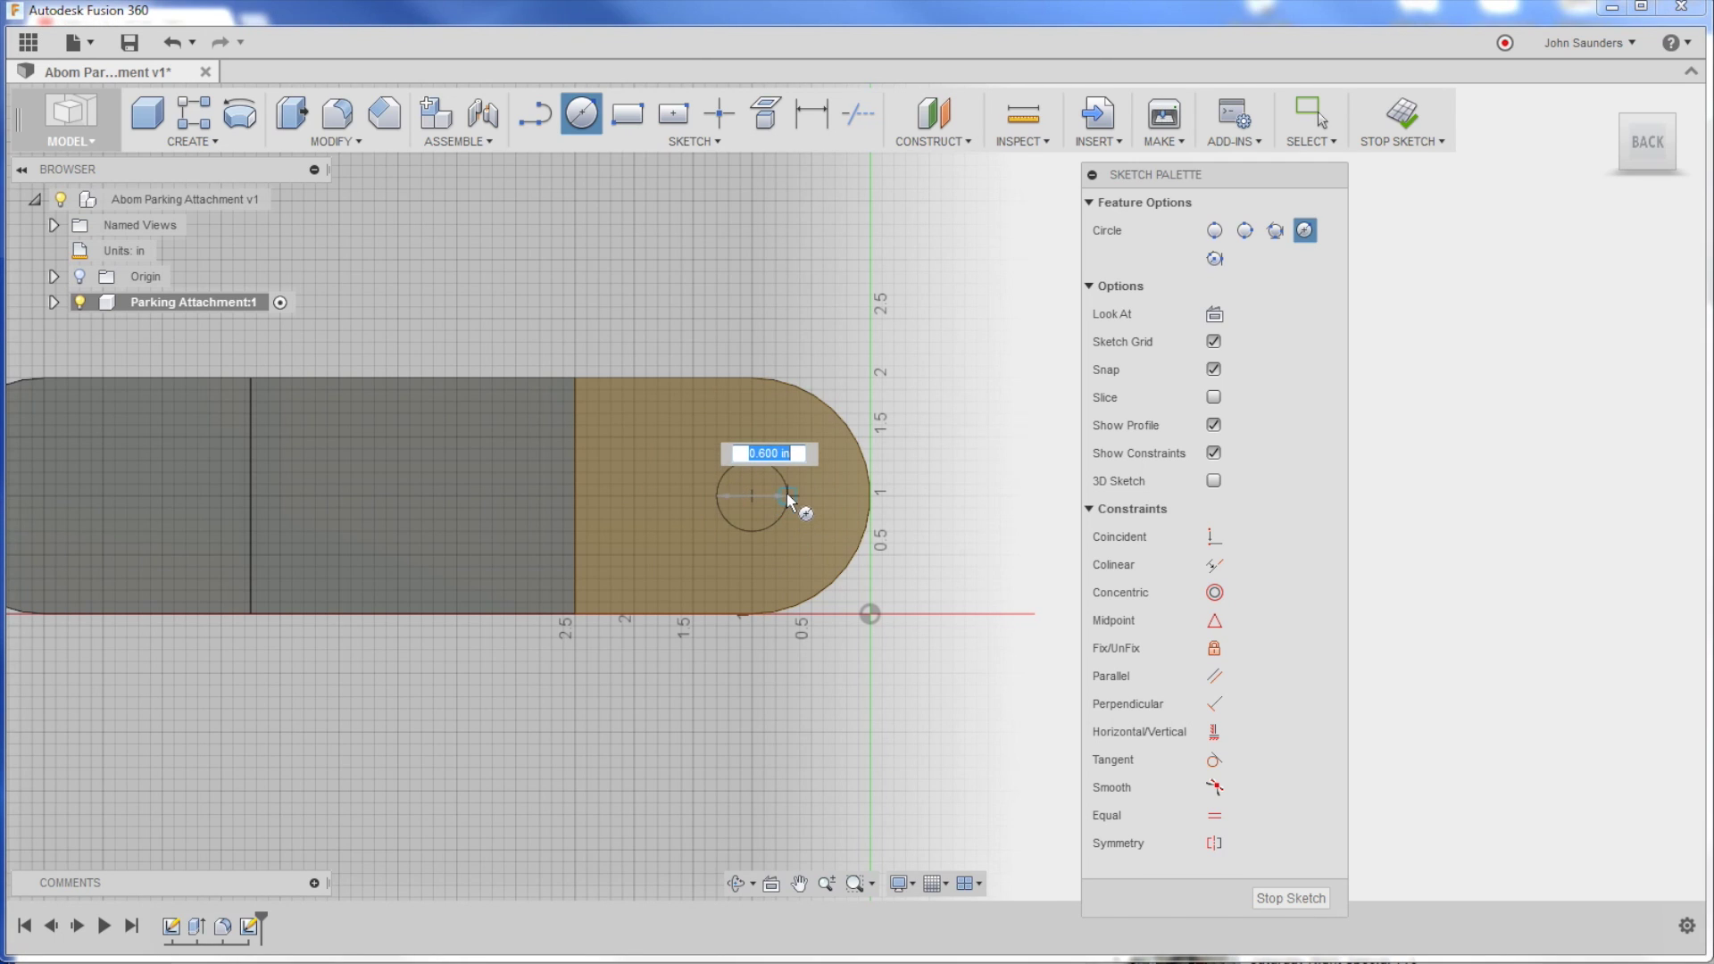
click(777, 542)
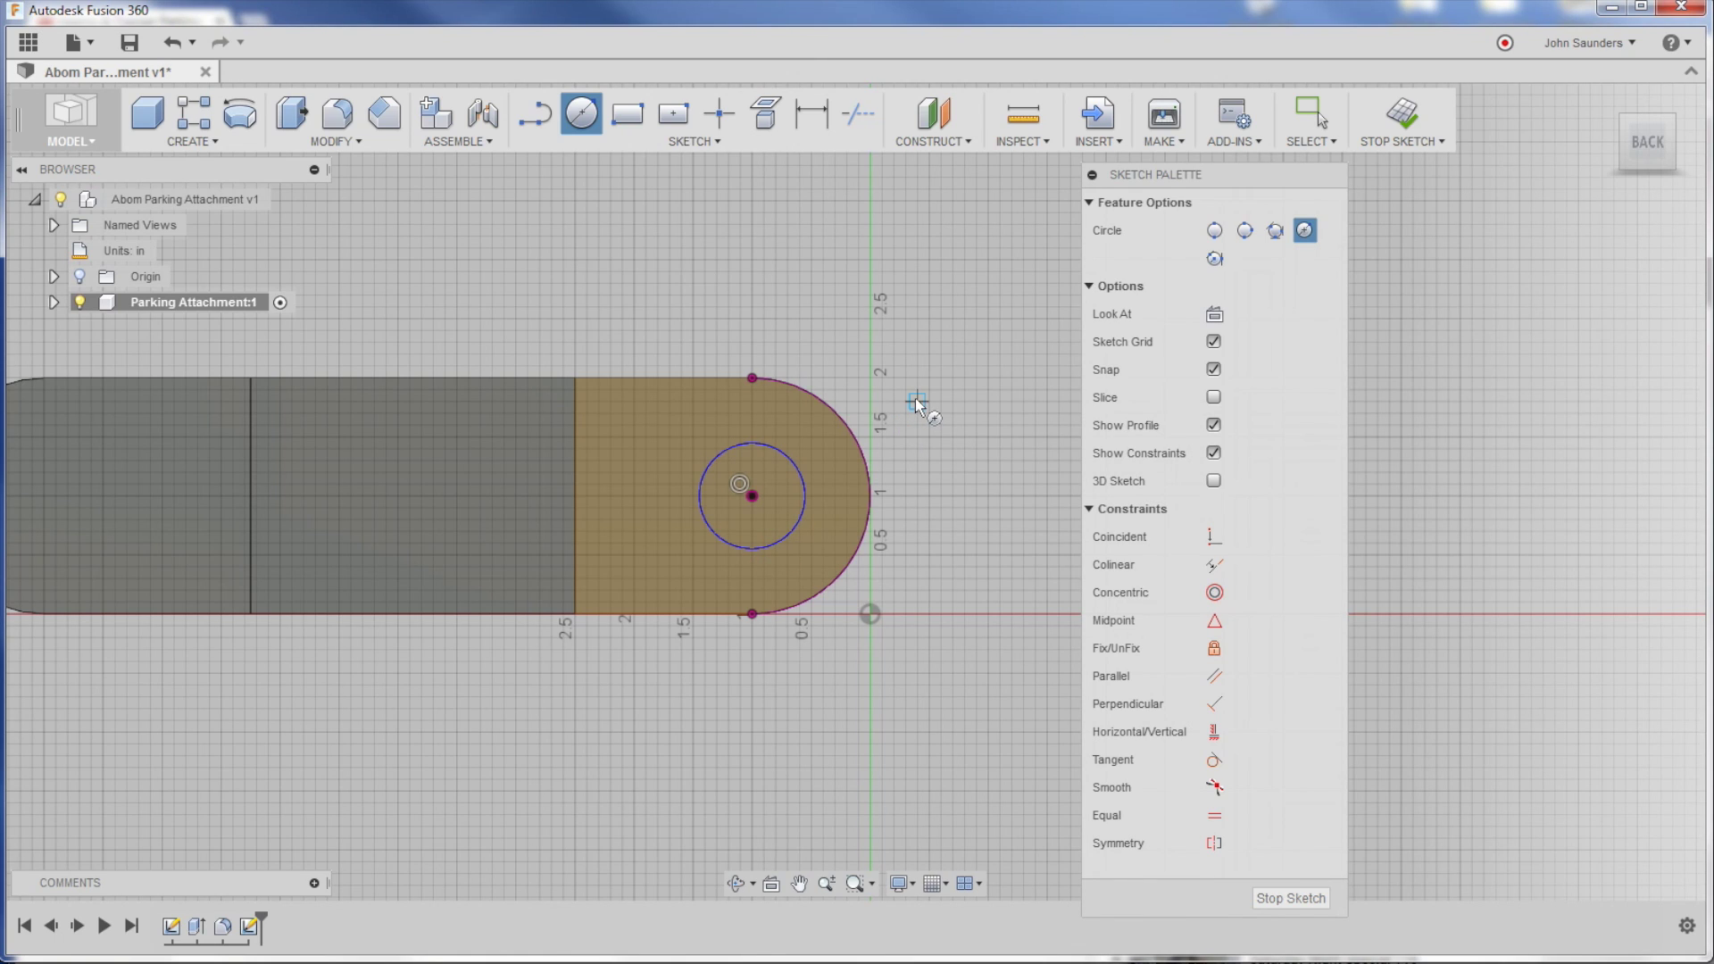
Step: Dimension the circle on the thick end's face at 0.75 in diameter
key(d)
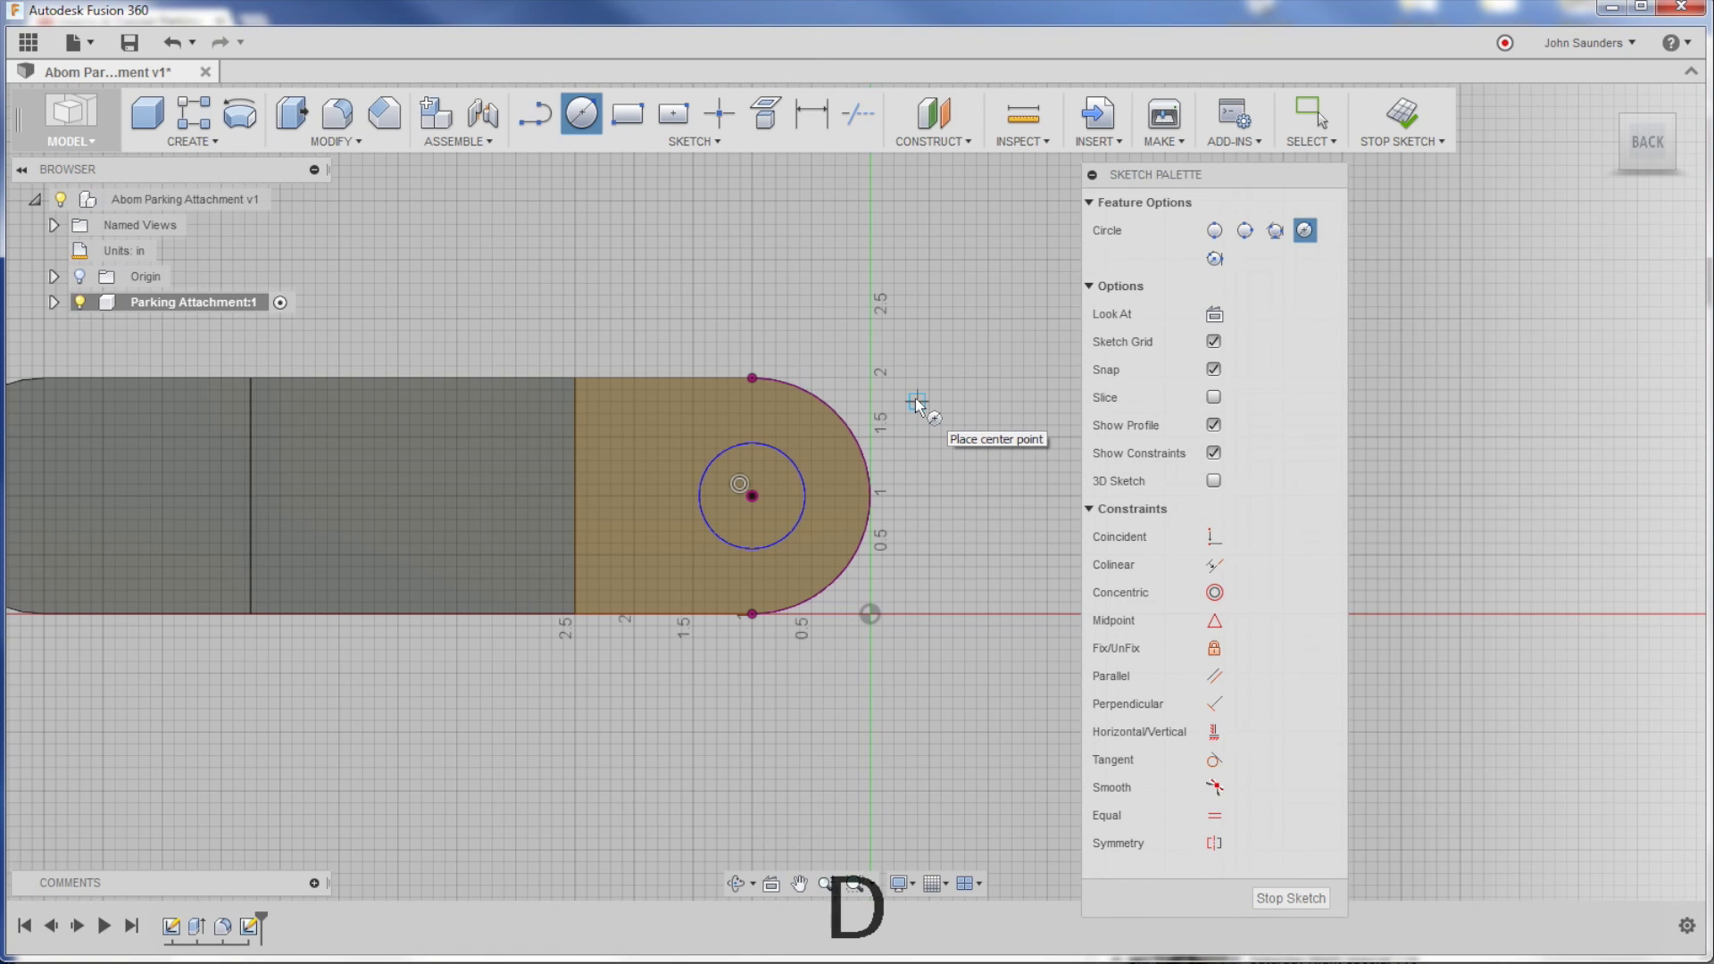
click(784, 458)
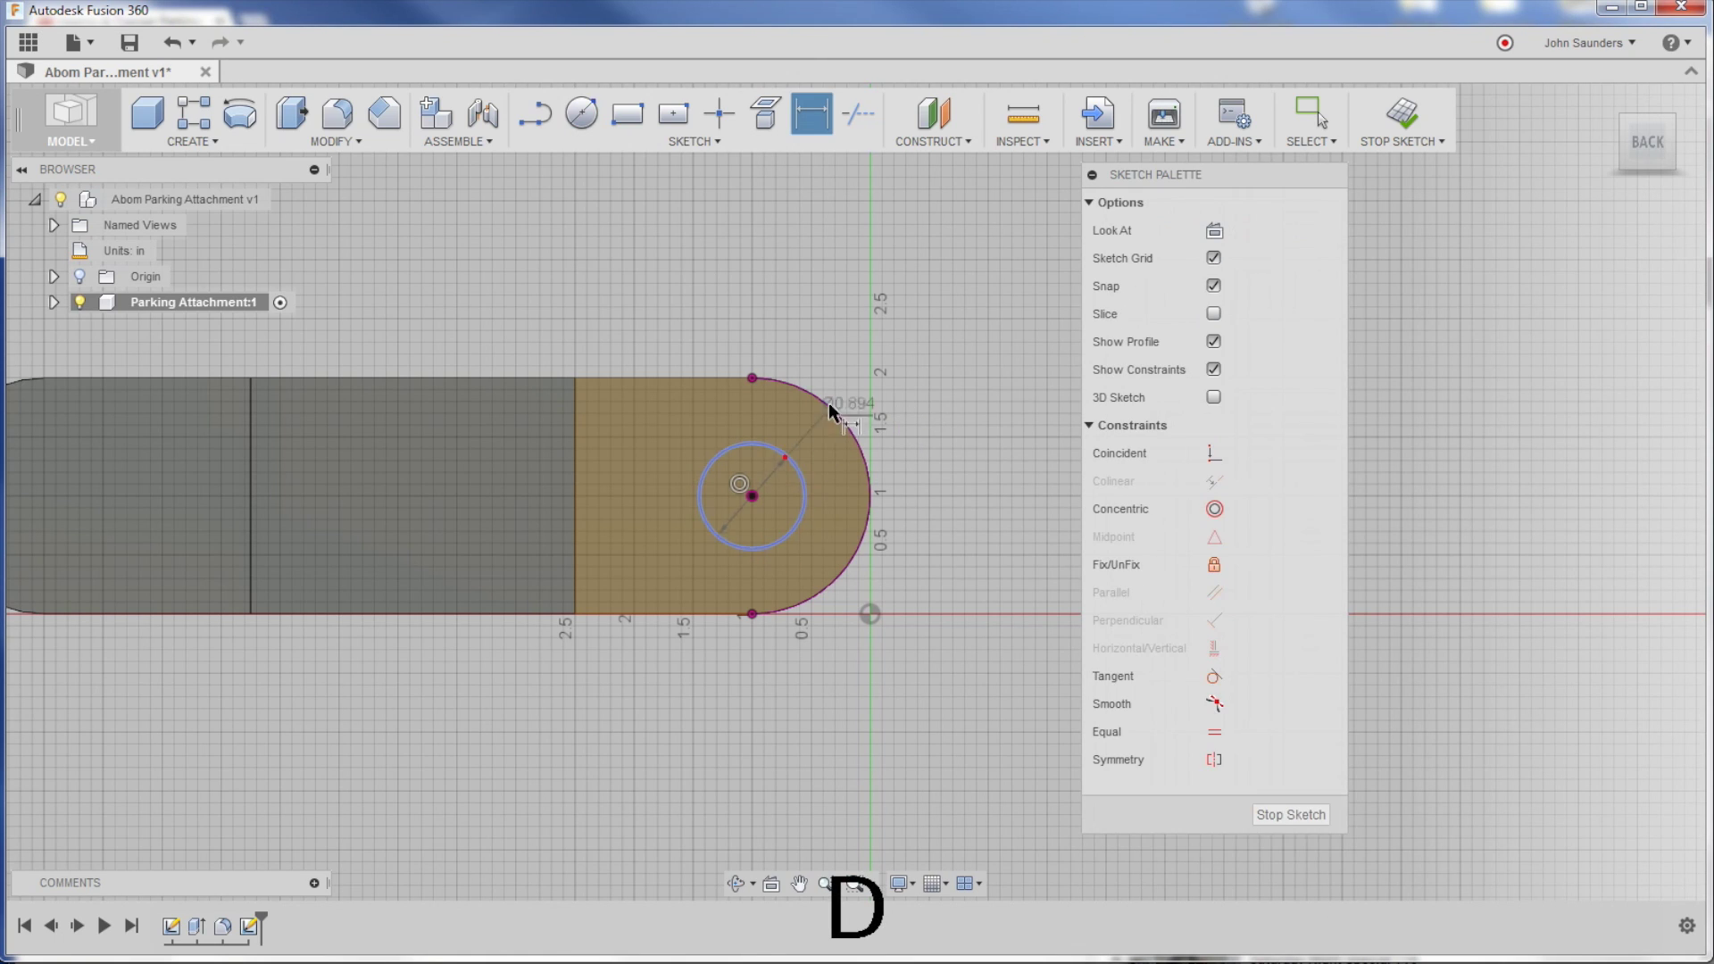
click(791, 327)
key(Delete)
text(.75)
key(Return)
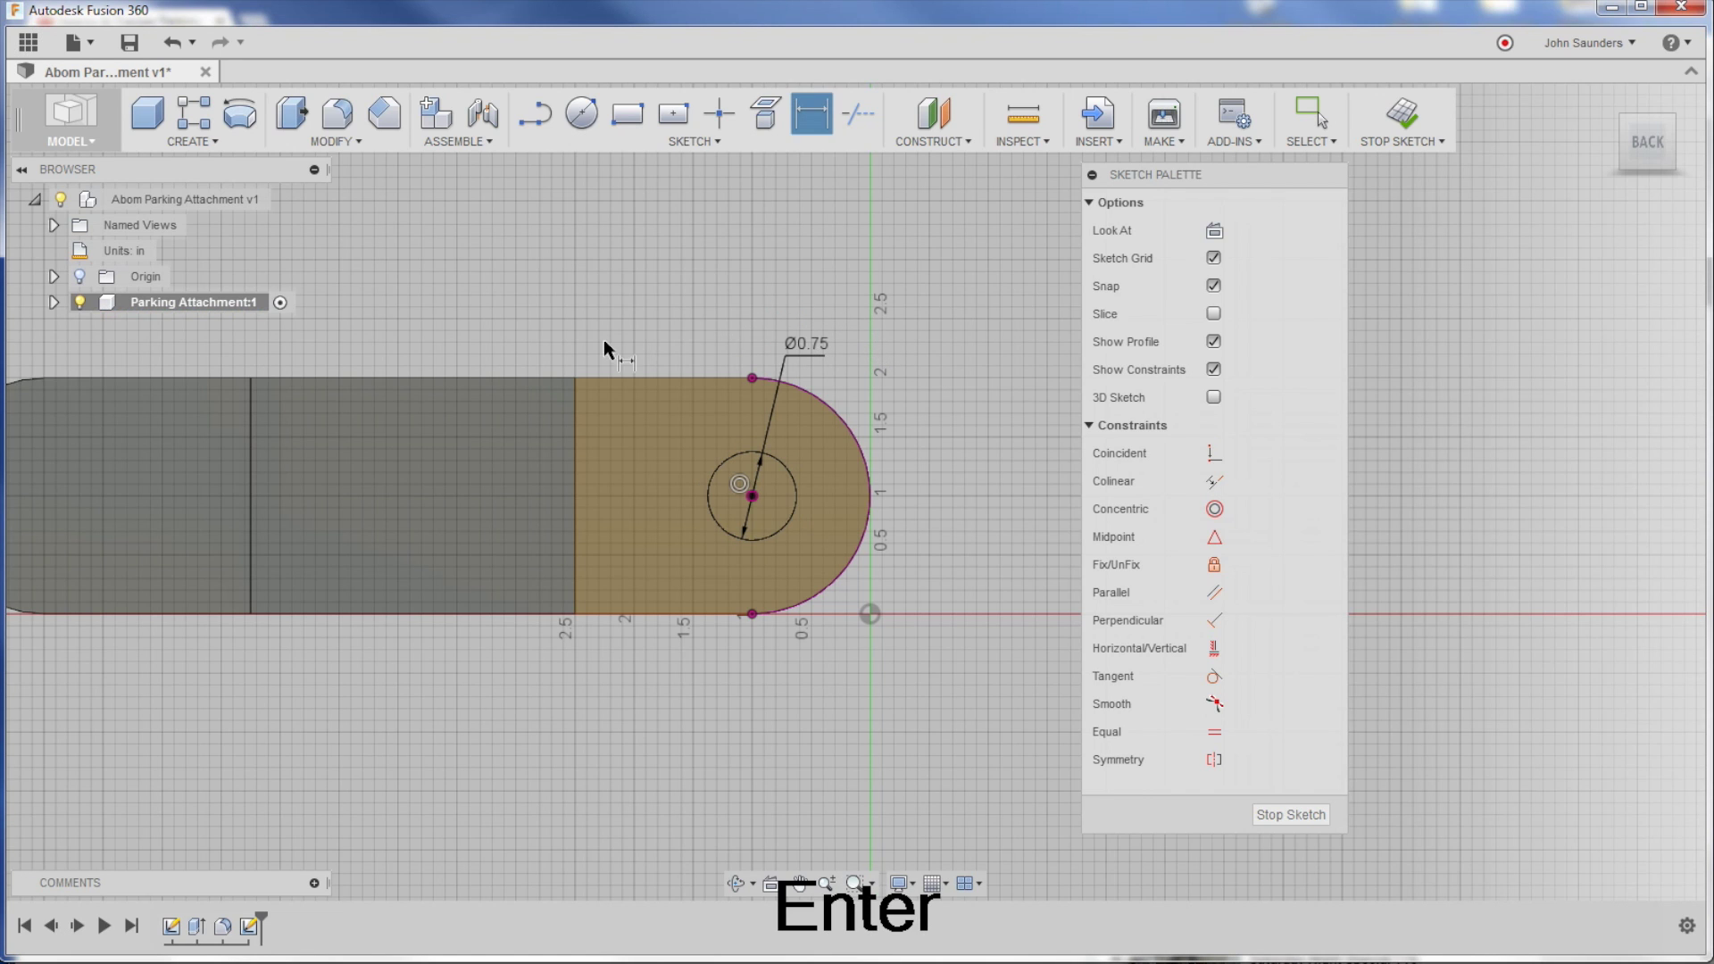
Step: Extrude the 0.75 in circle down through the full height of the body to cut a hole
shift+middle_drag(604, 339, 587, 324)
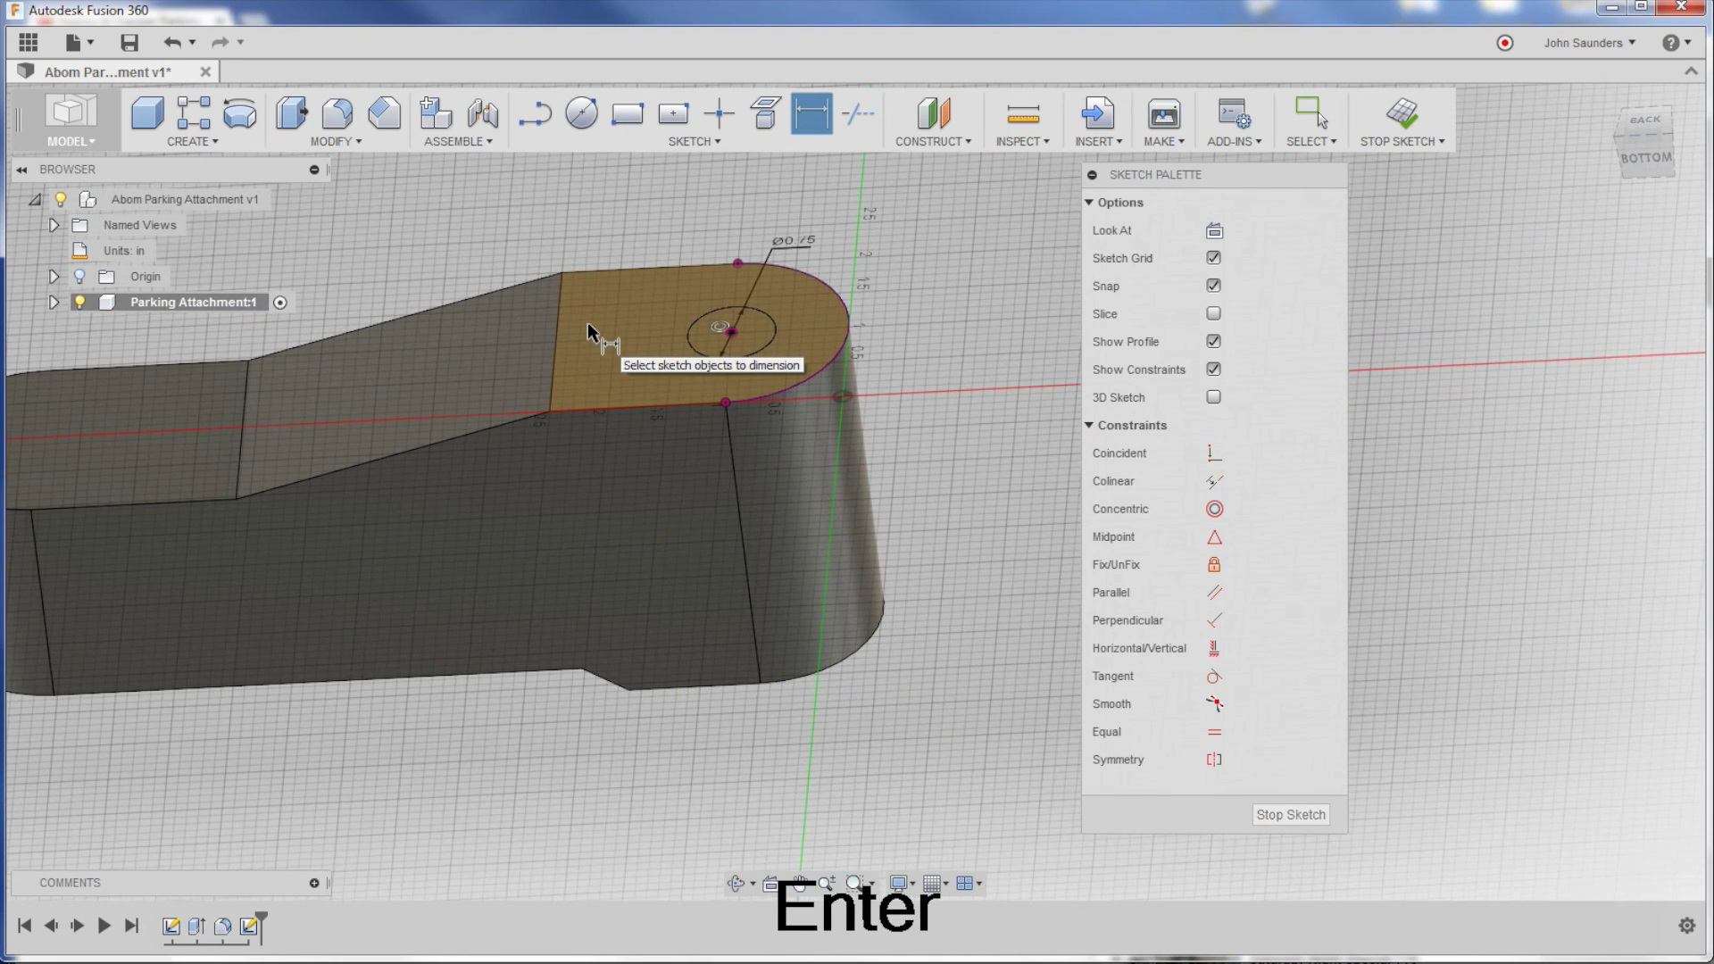
key(q)
click(746, 328)
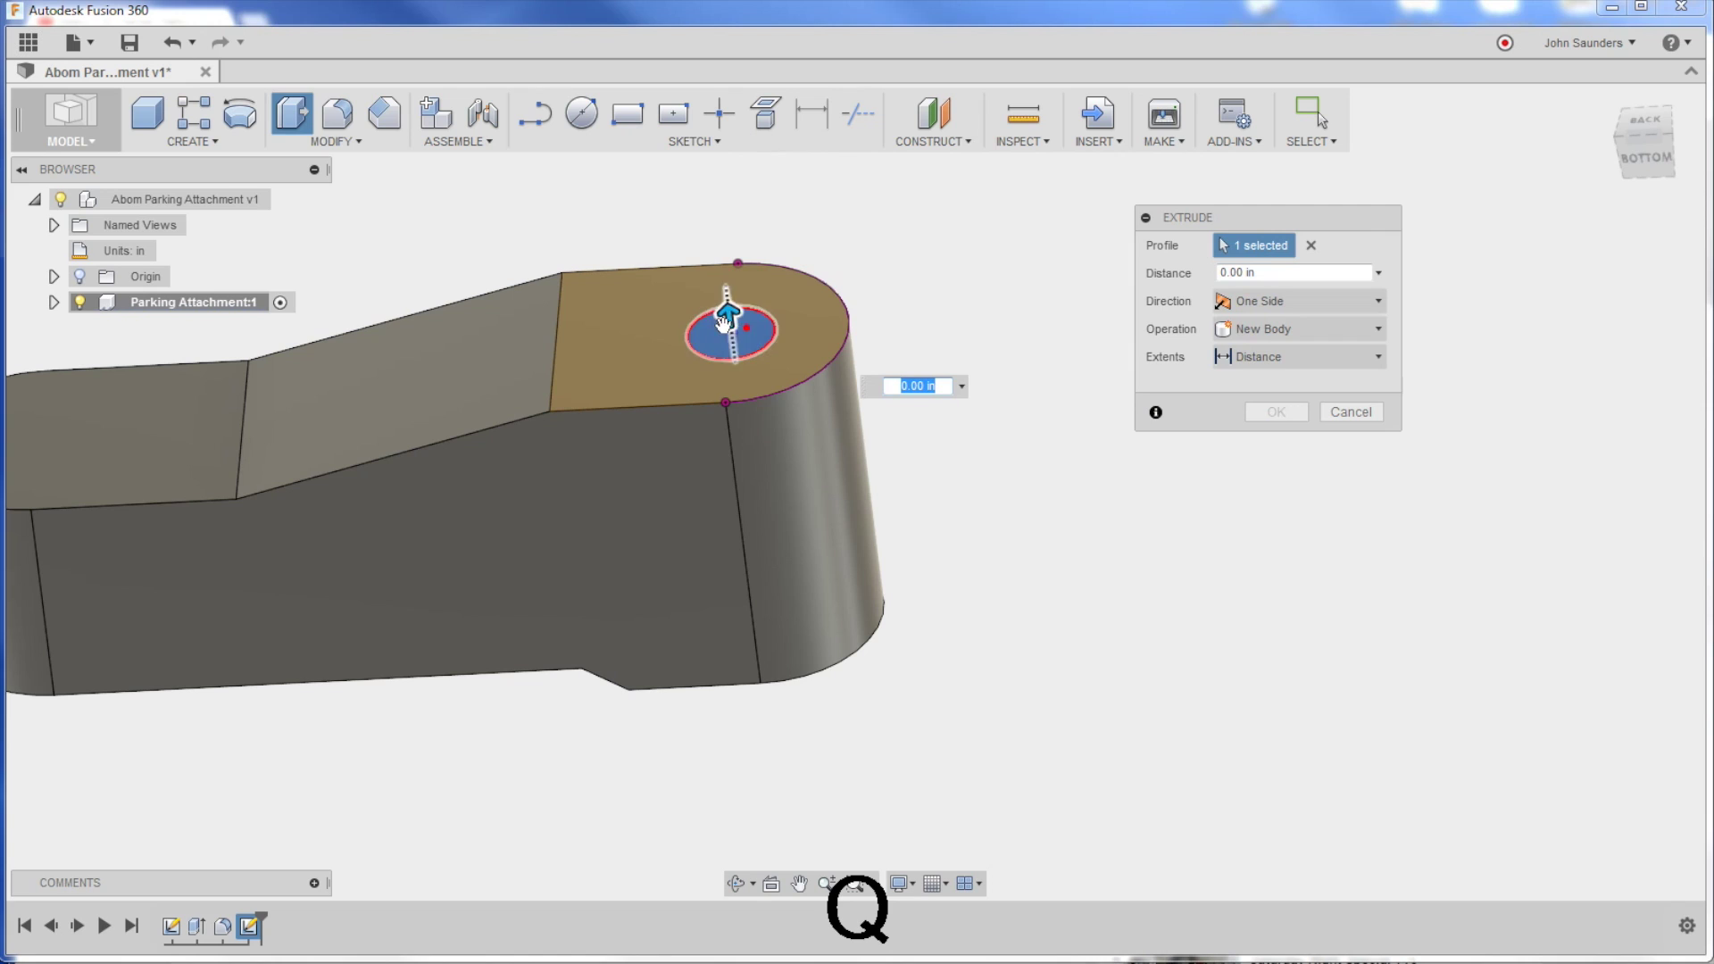
drag(725, 320, 784, 775)
key(Return)
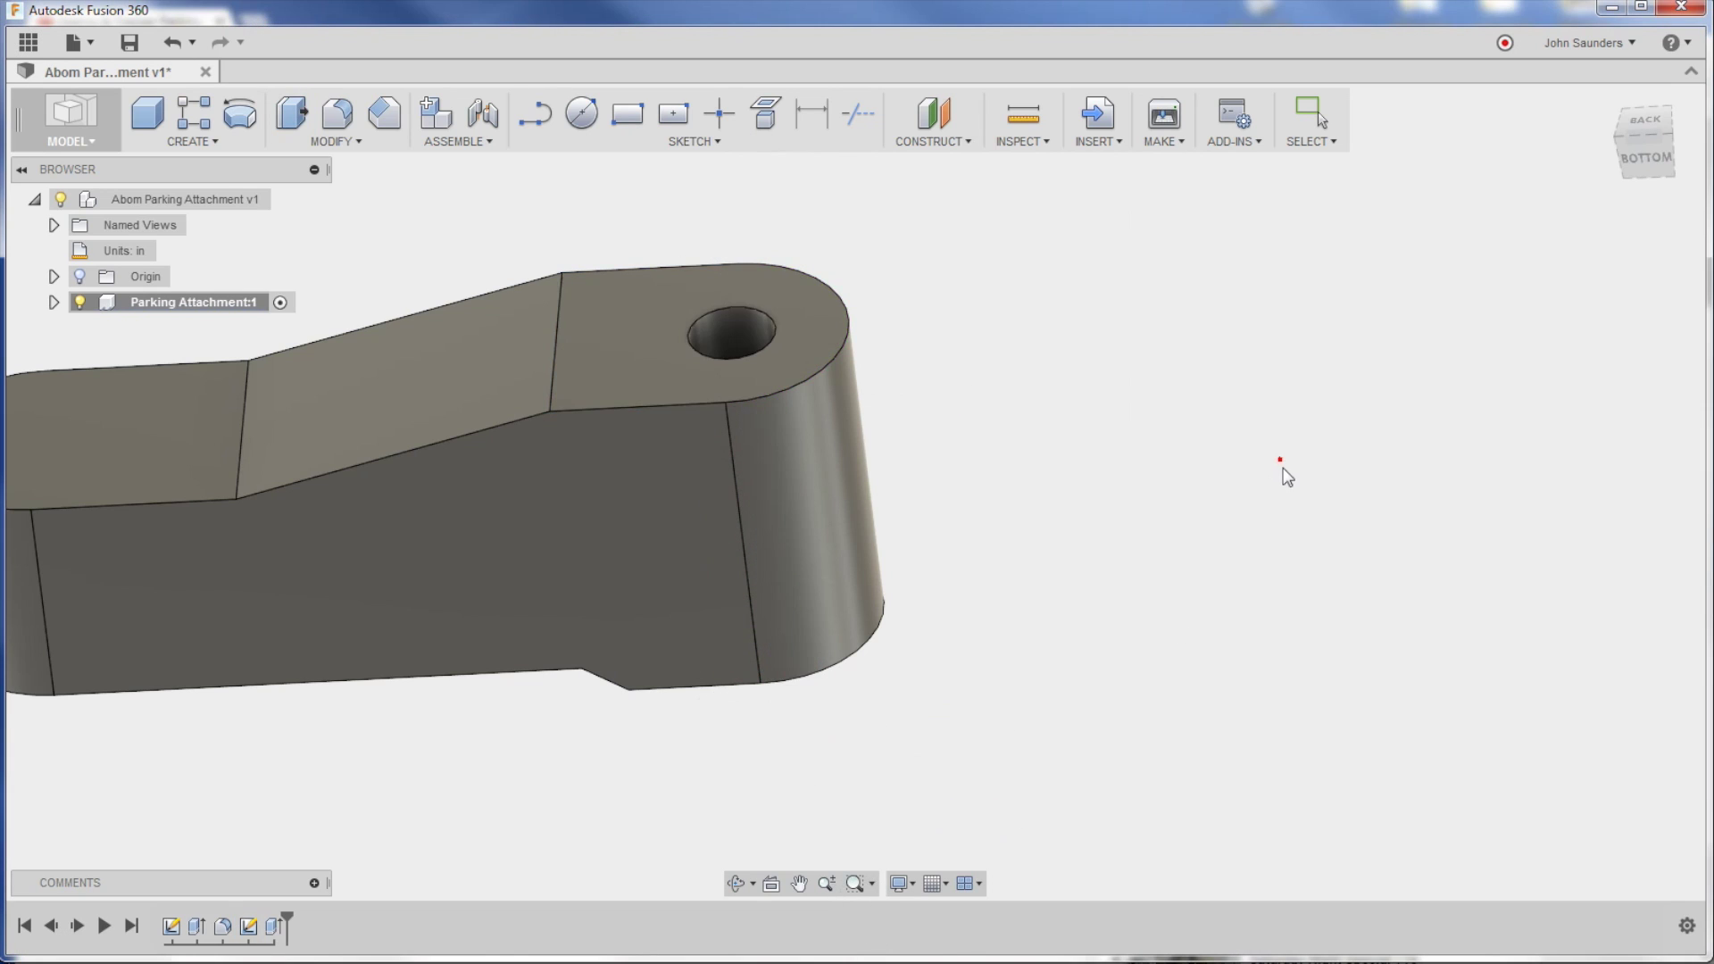
Step: Sketch a circle on the thin end's flat face, concentric with its rounded end
scroll(1286, 476, down, 5)
shift+middle_drag(1267, 566, 631, 440)
key(c)
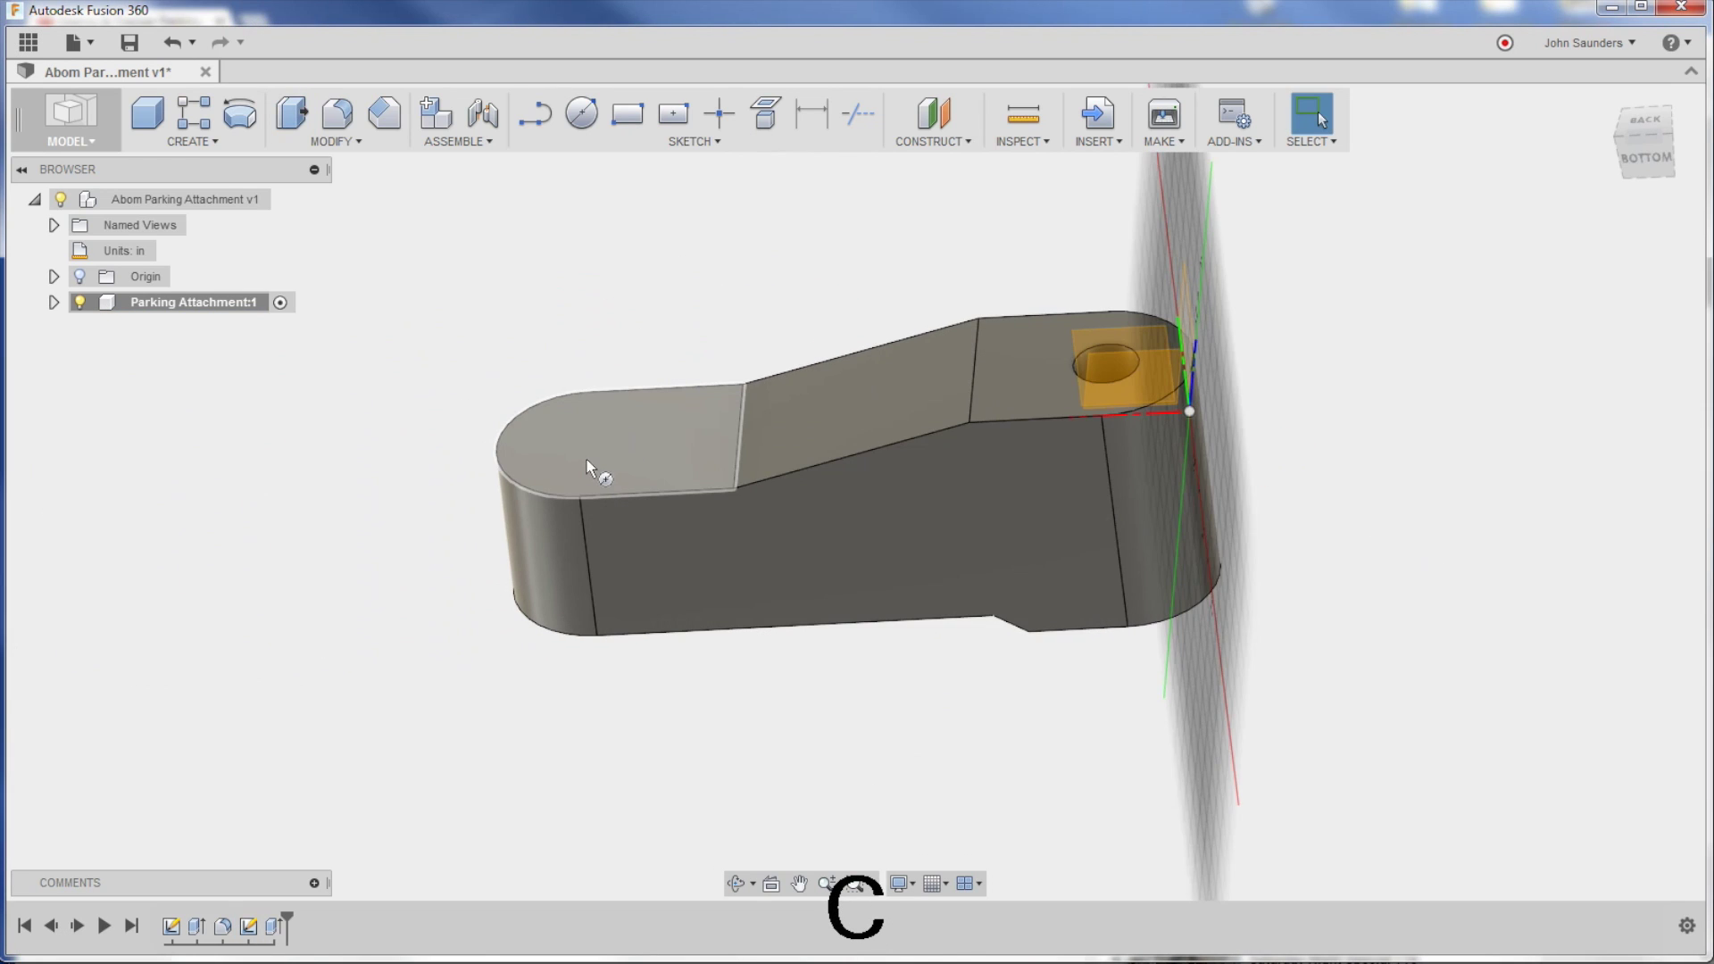
click(587, 466)
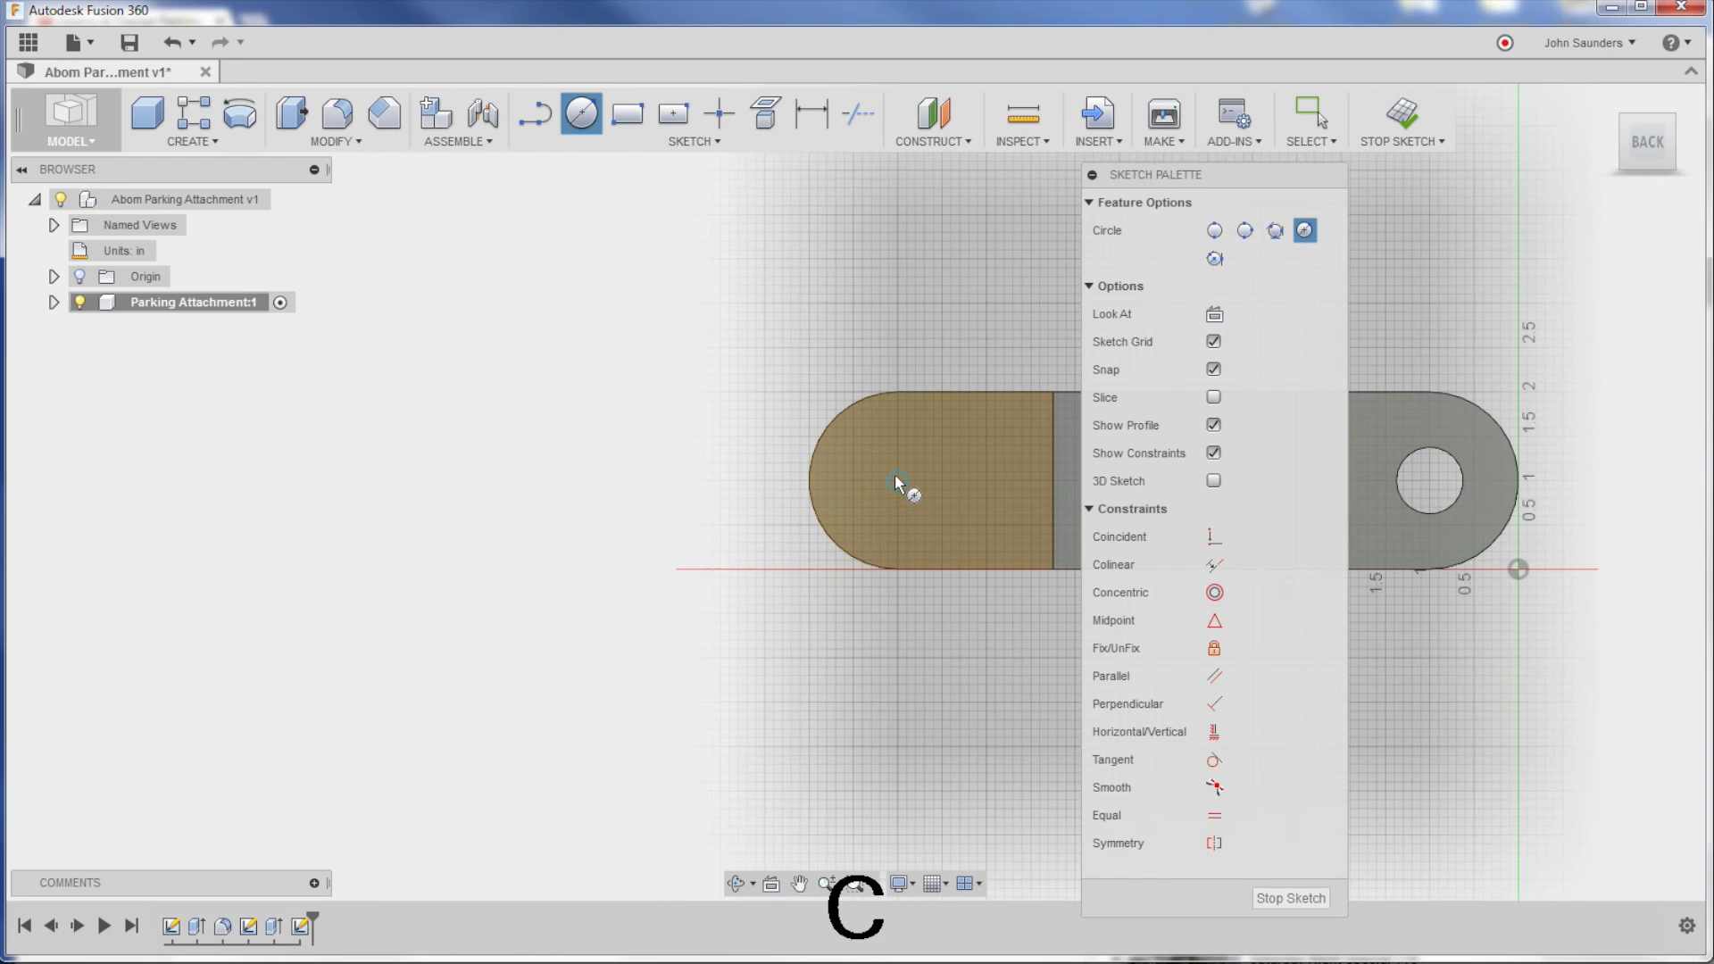
click(898, 480)
click(948, 514)
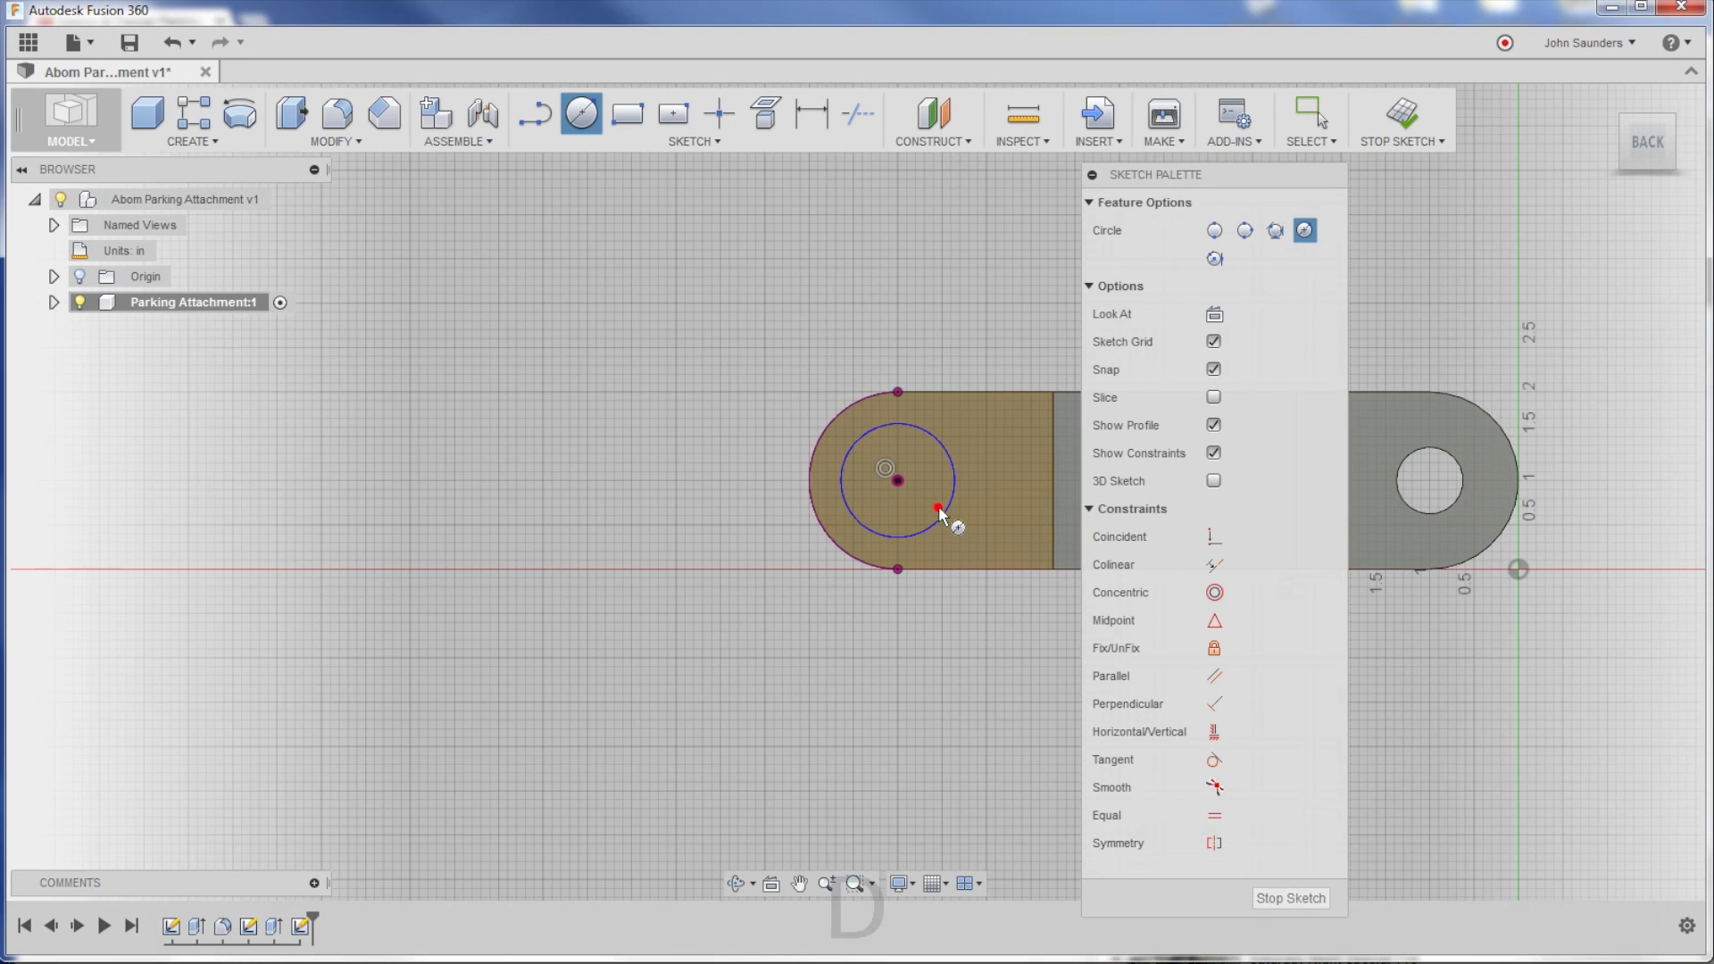
Step: Dimension the circle on the thin end's face at 0.75 in diameter
key(d)
click(945, 521)
click(934, 645)
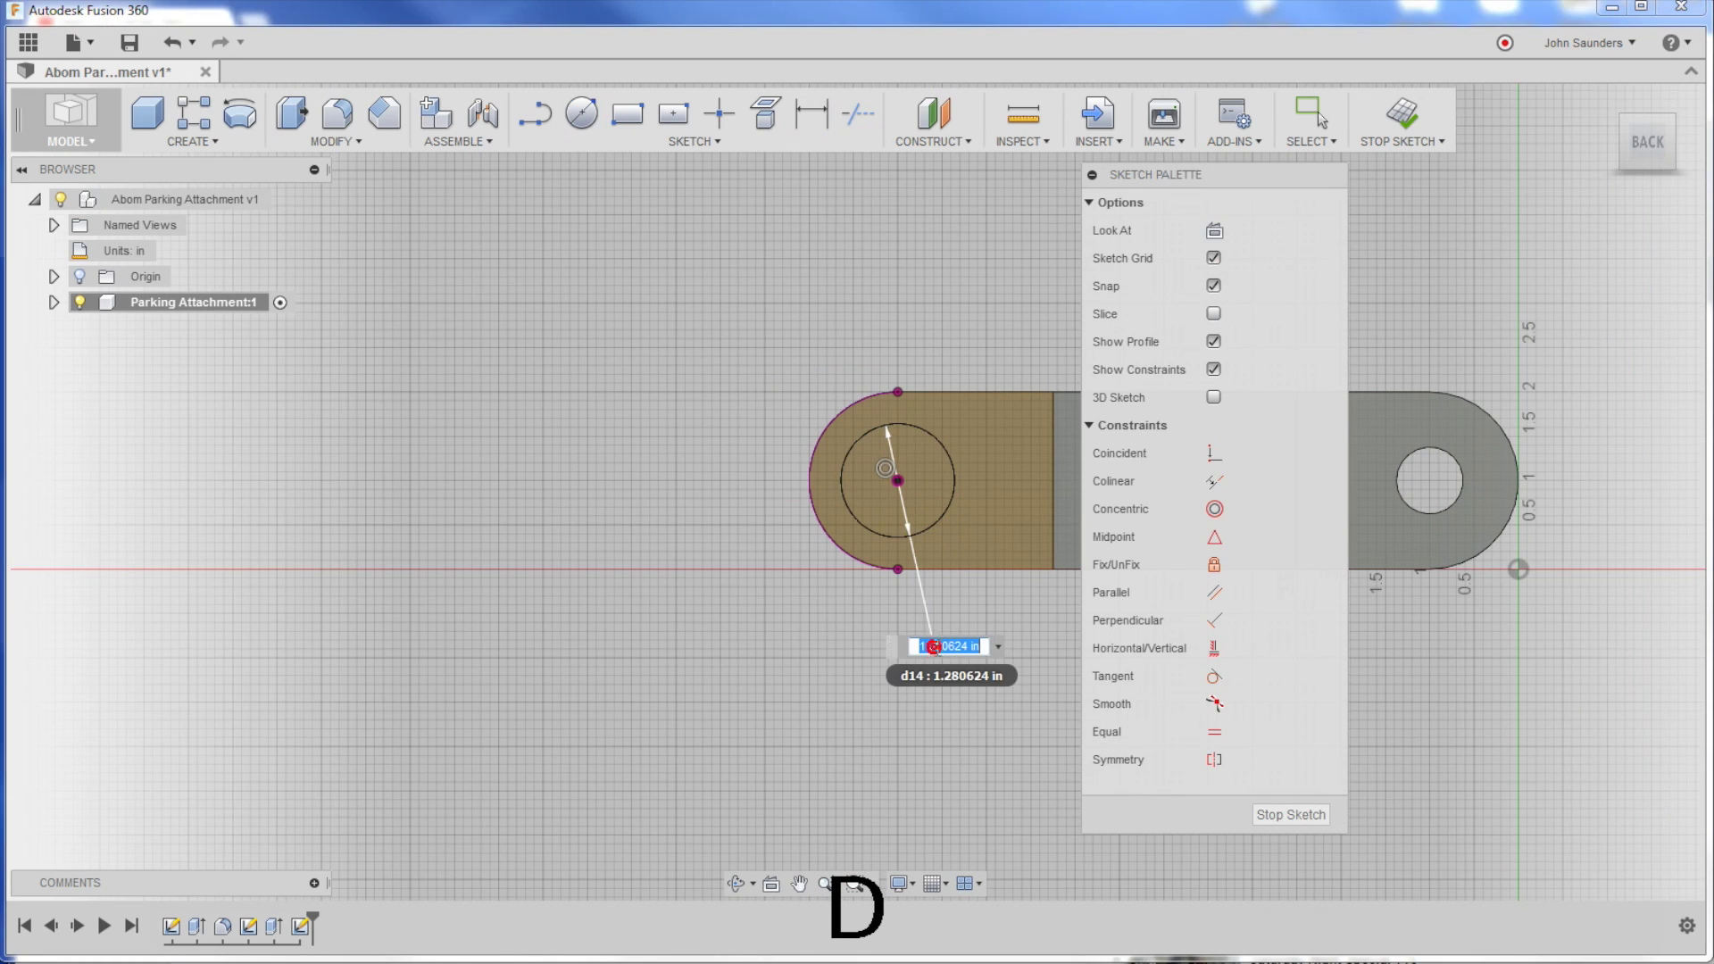
key(Delete)
text(.75)
key(Return)
Step: Extrude the 0.75 in circle down through the thin end's full height to cut a hole
shift+middle_drag(932, 532, 930, 443)
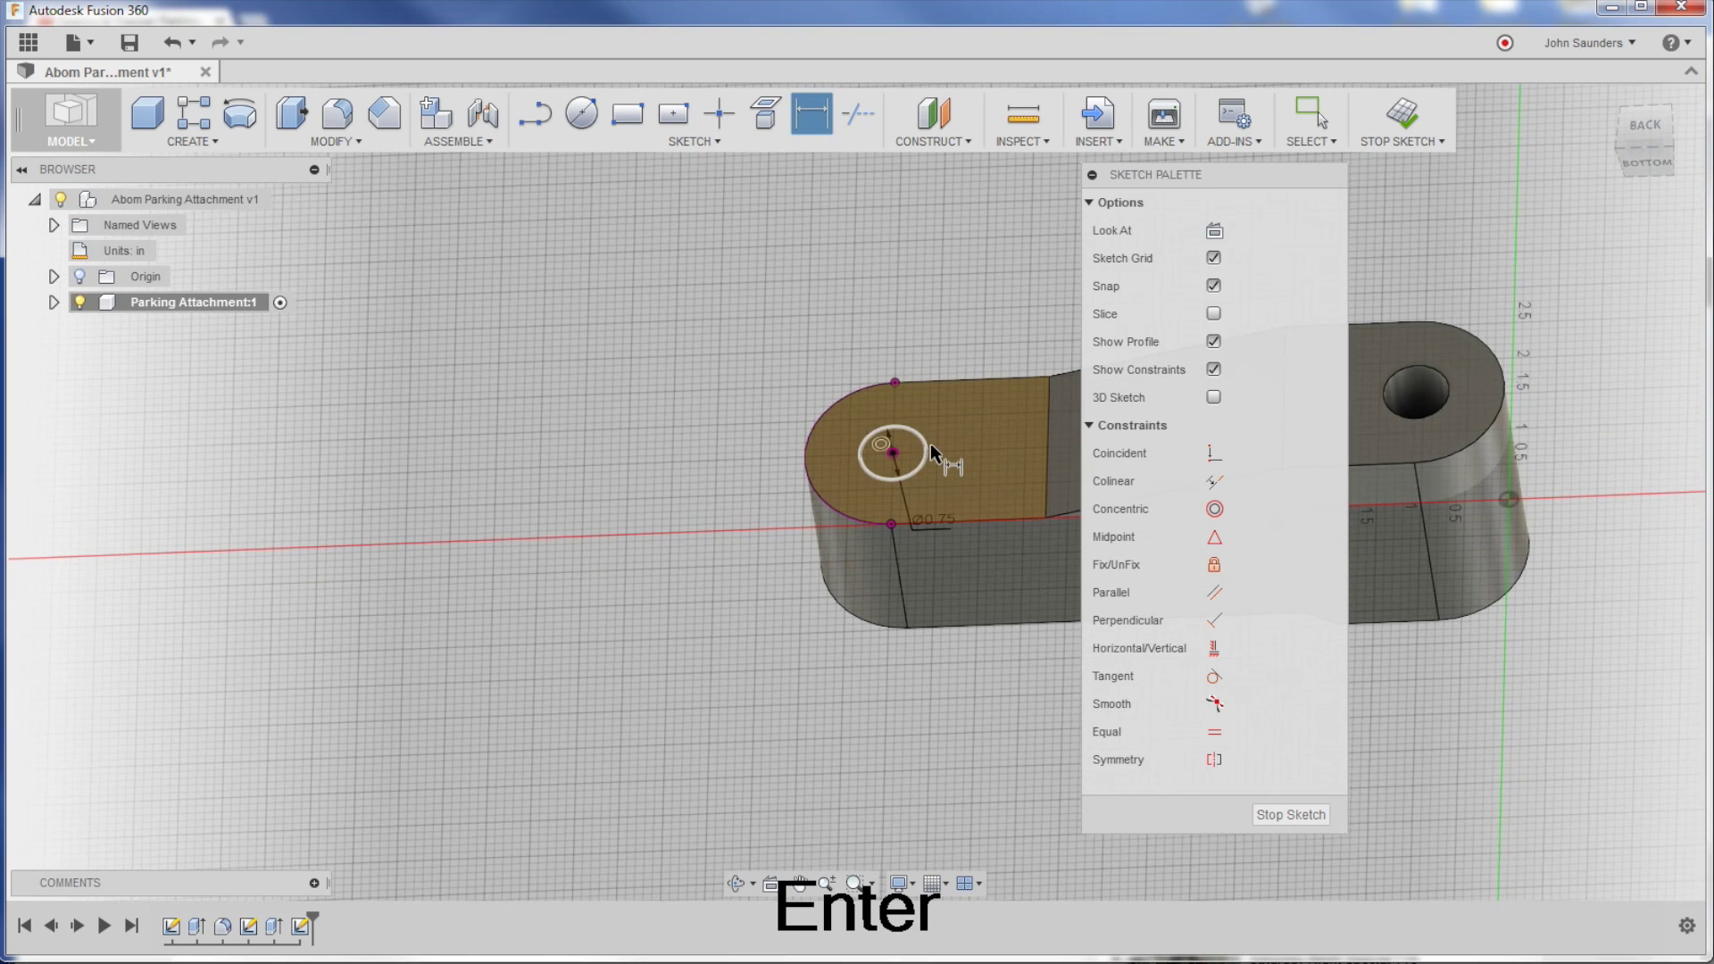
key(q)
click(893, 456)
drag(892, 459, 926, 668)
key(Return)
shift+middle_drag(1256, 496, 831, 307)
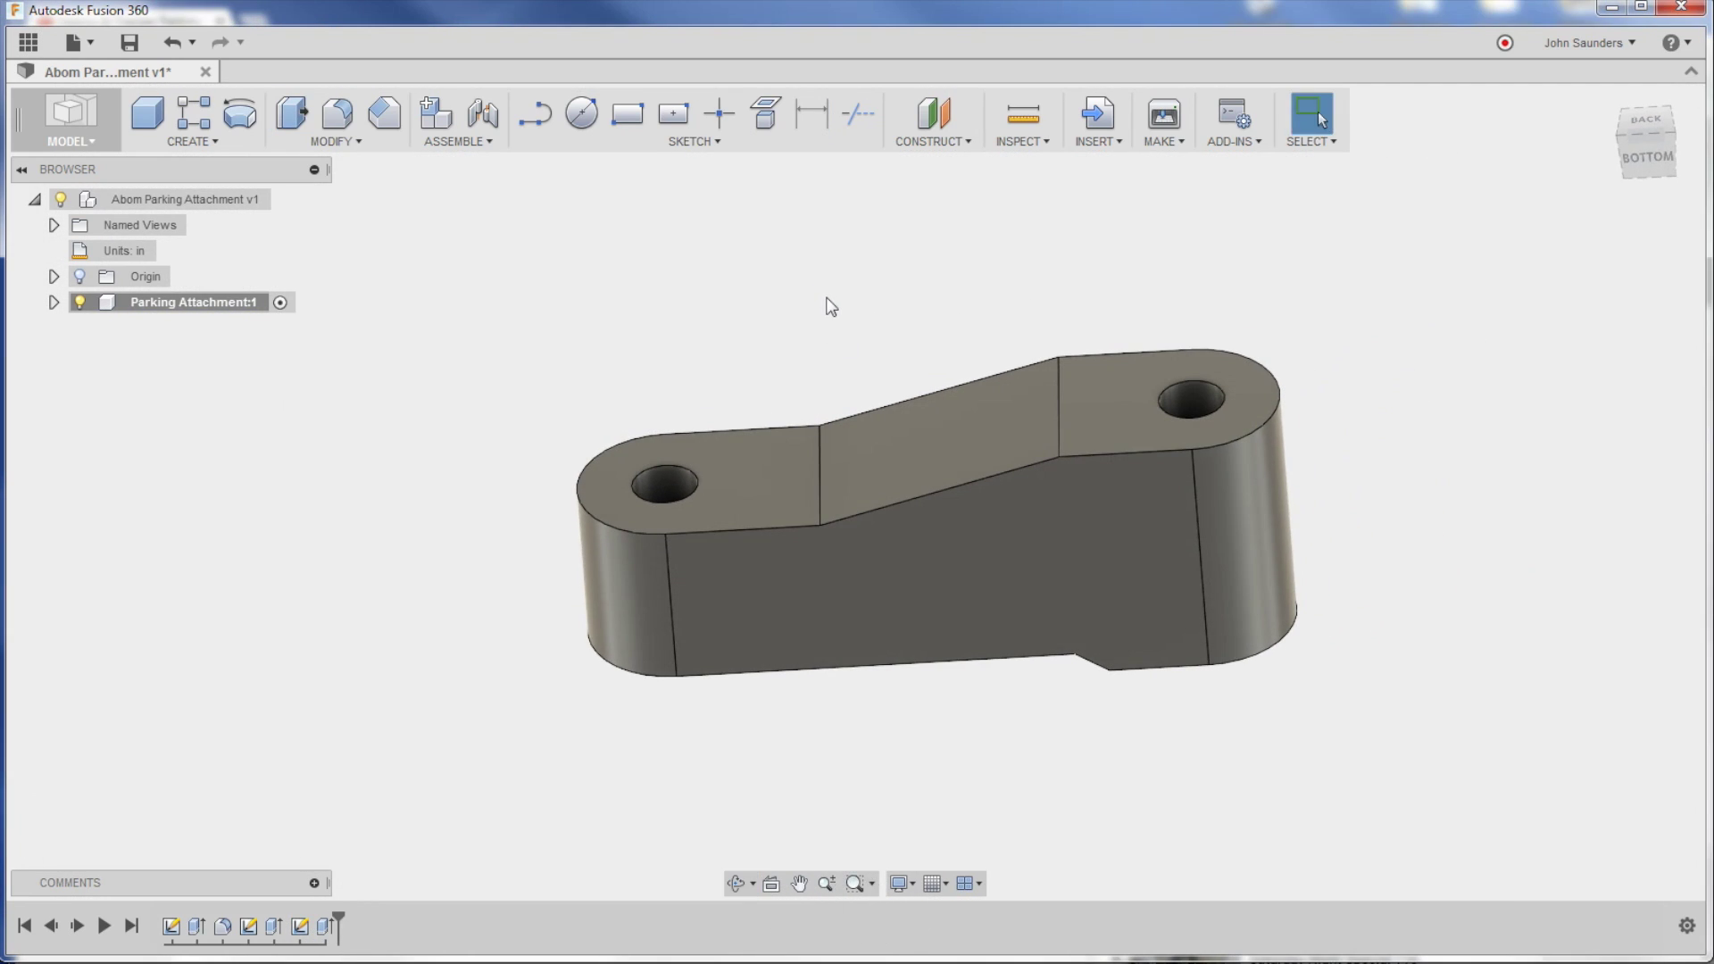
Step: Recheck the photo in Chrome, return to Fusion 360 and sketch a 2 in circle on the thin end's face, concentric with its hole and matching the rounded end
key(alt+Tab)
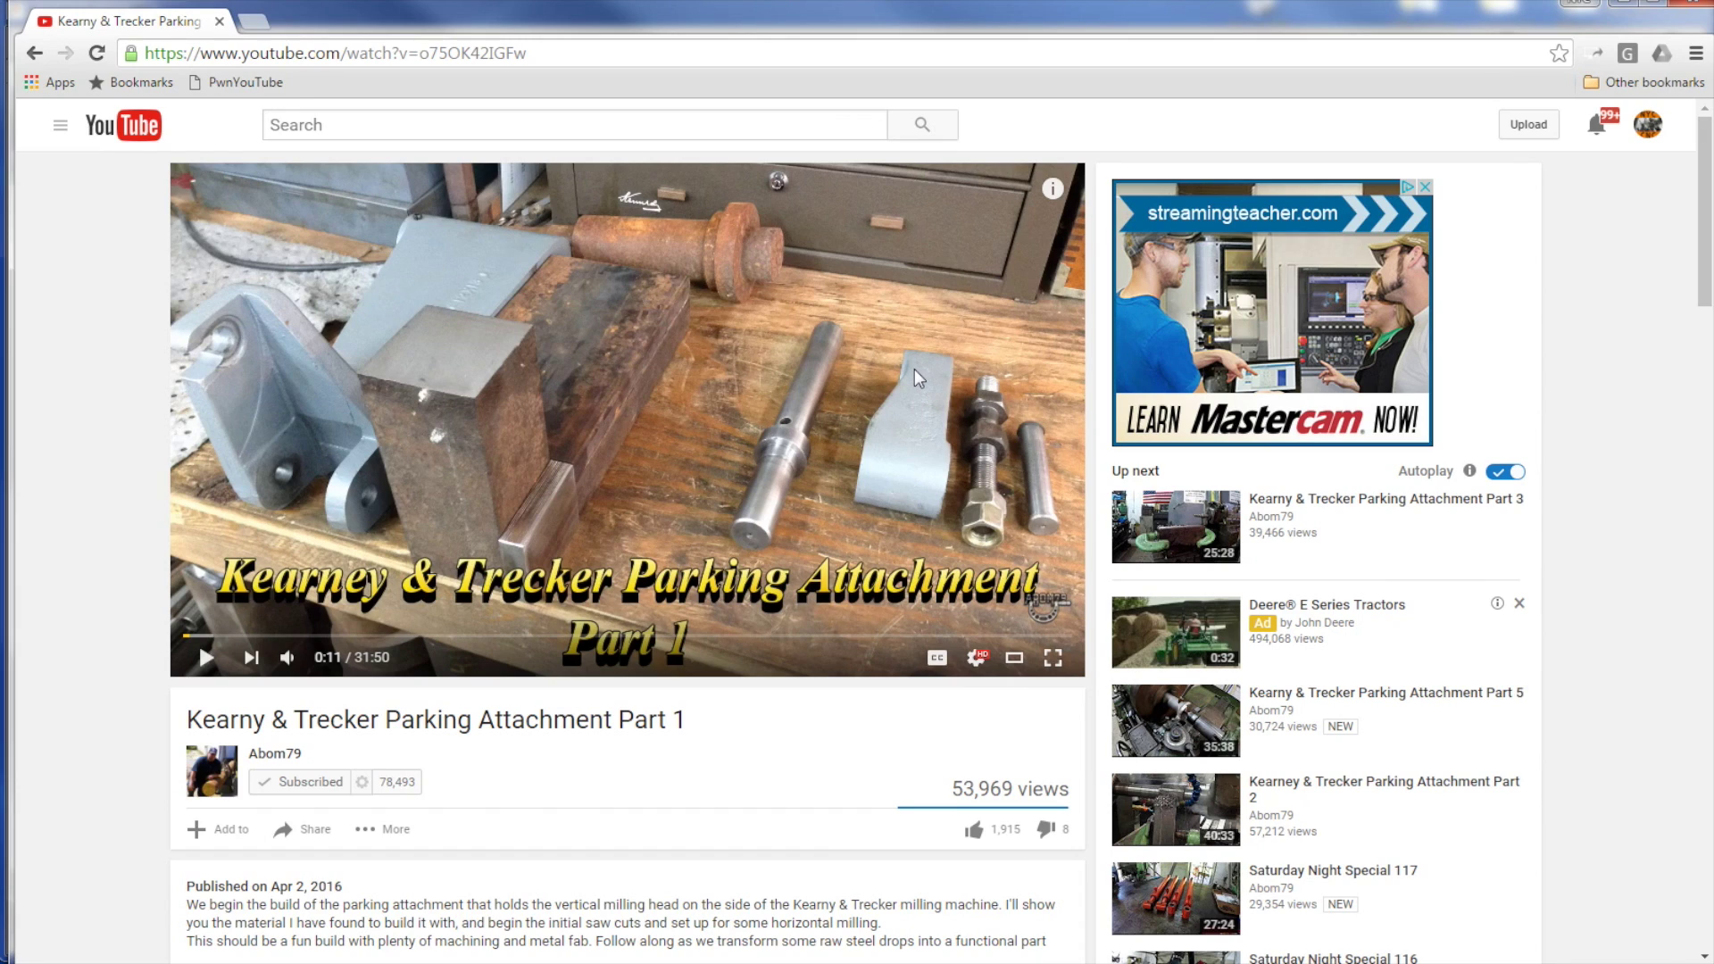
key(alt+Tab)
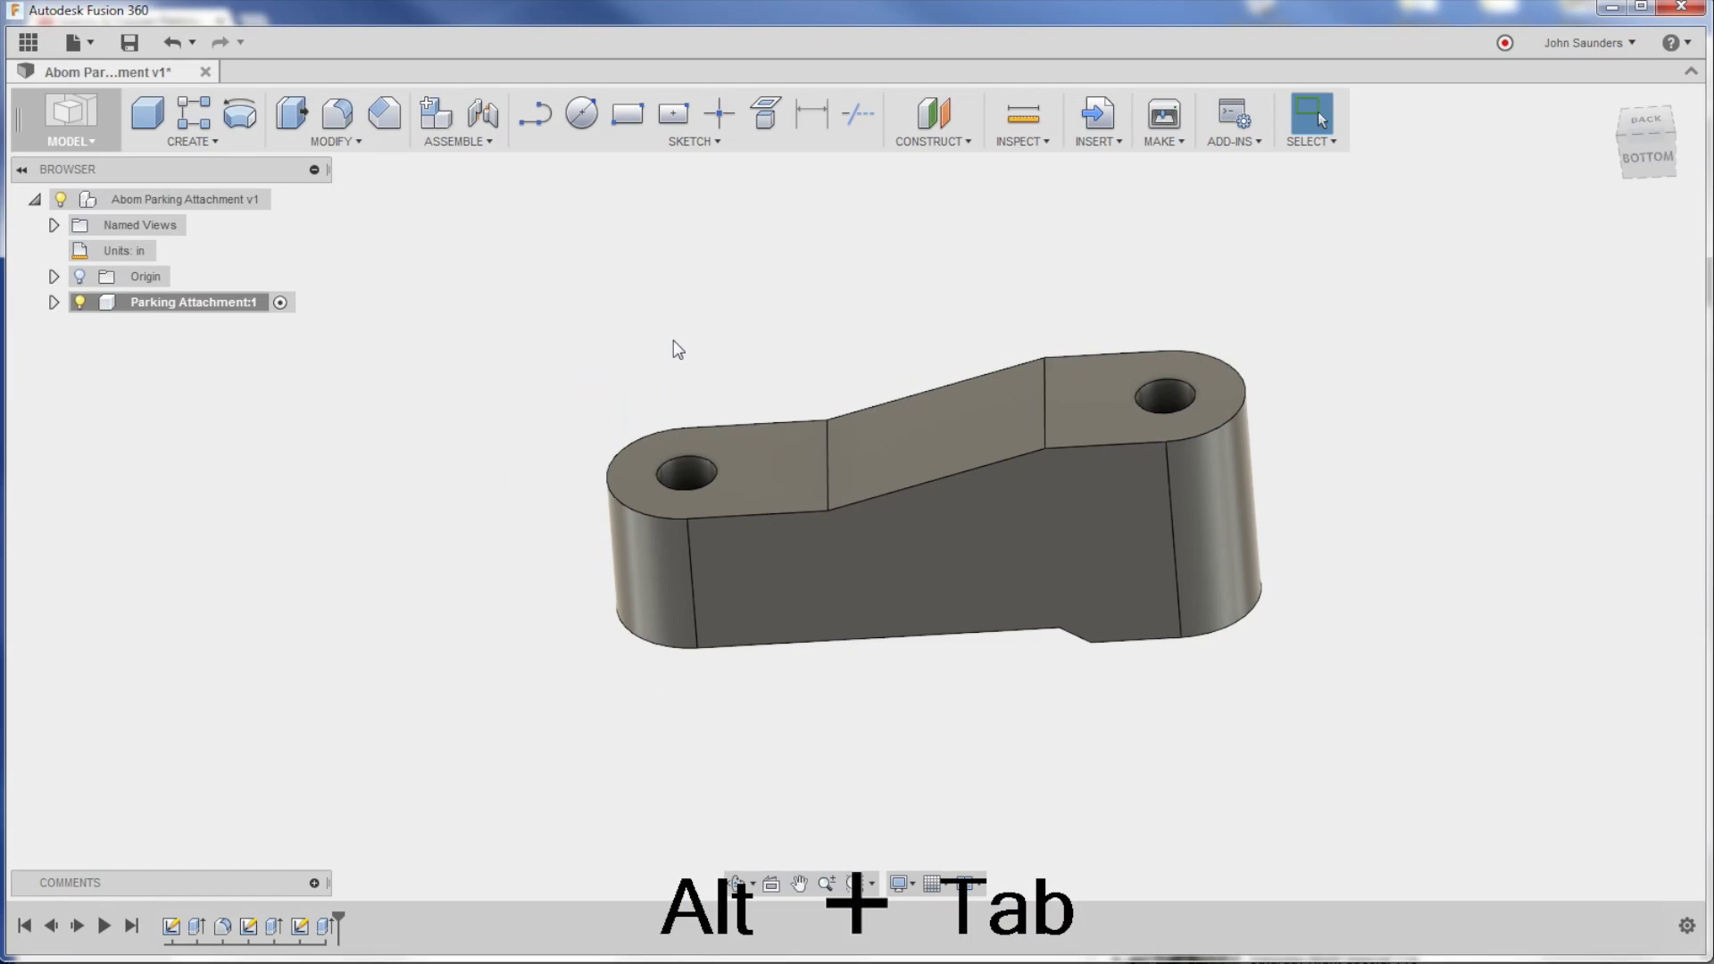
key(c)
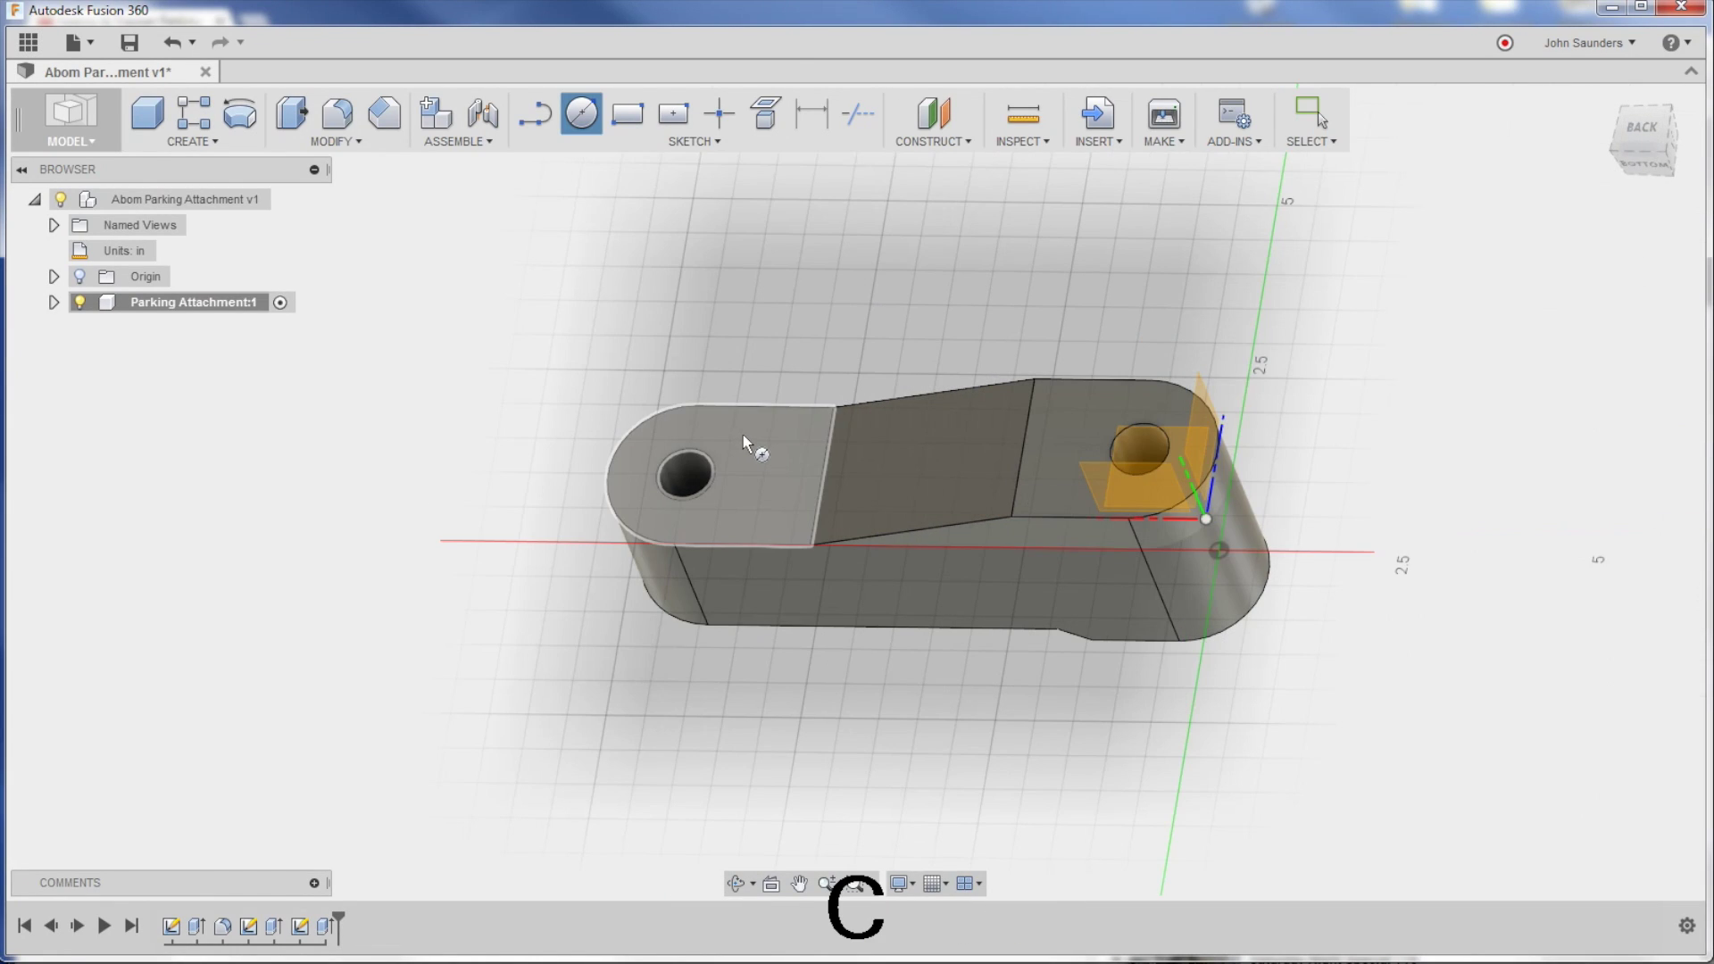
click(746, 437)
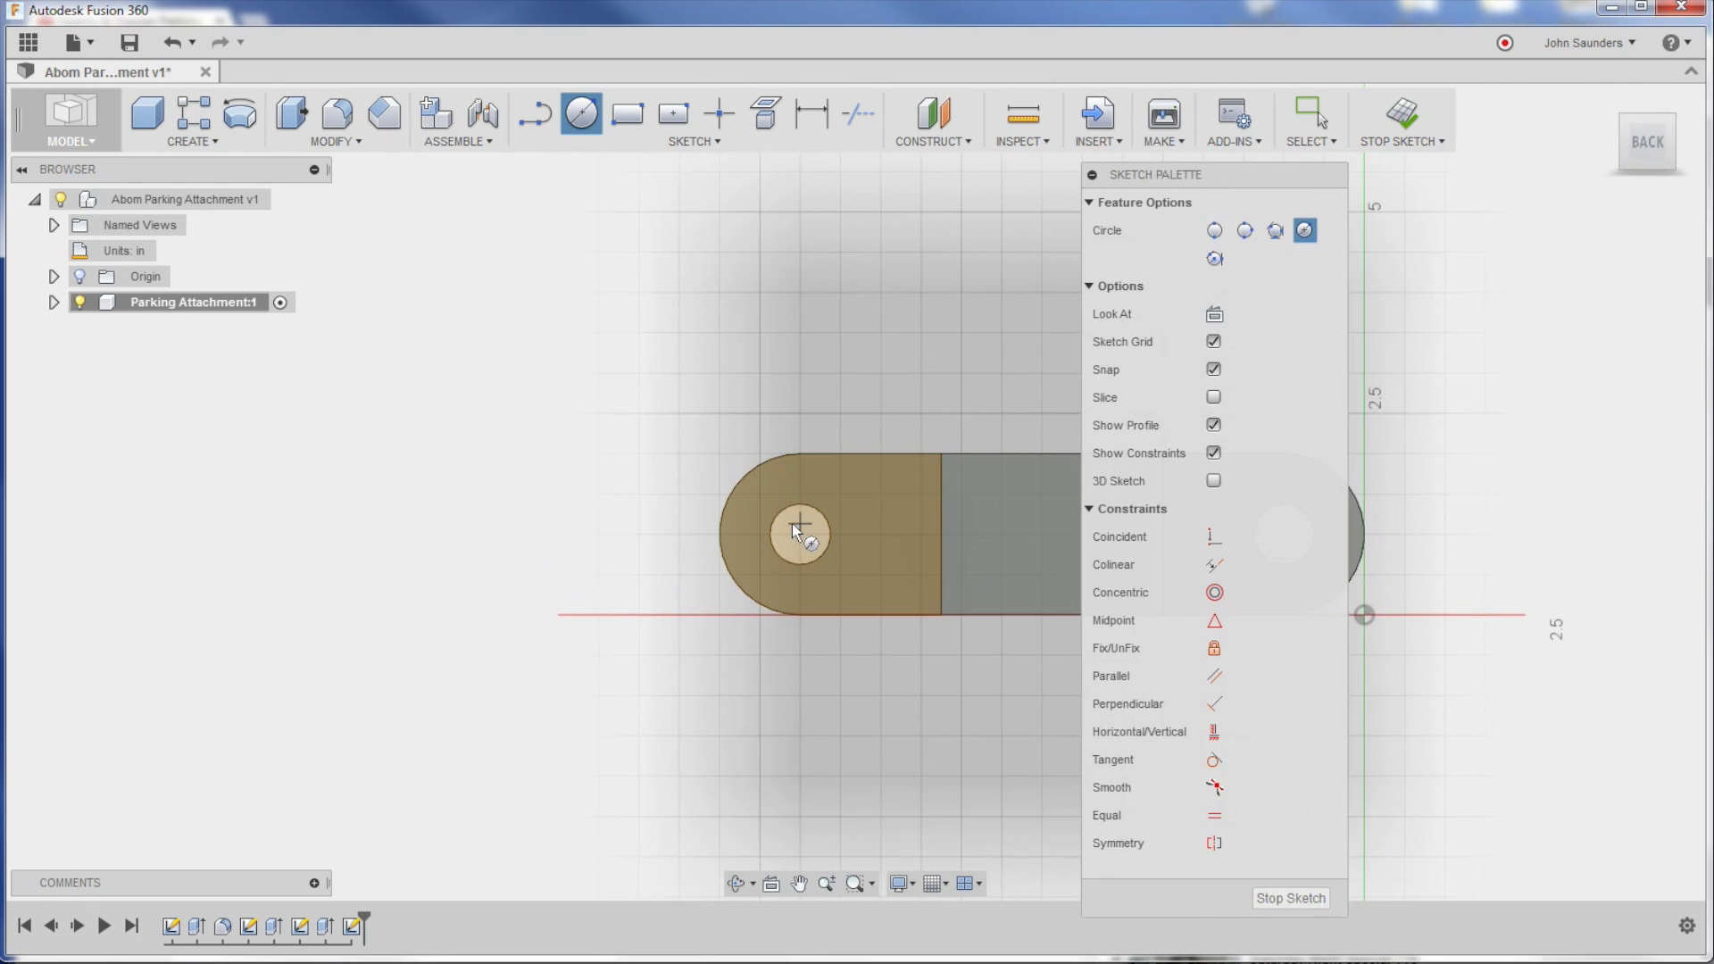
scroll(803, 542, up, 2)
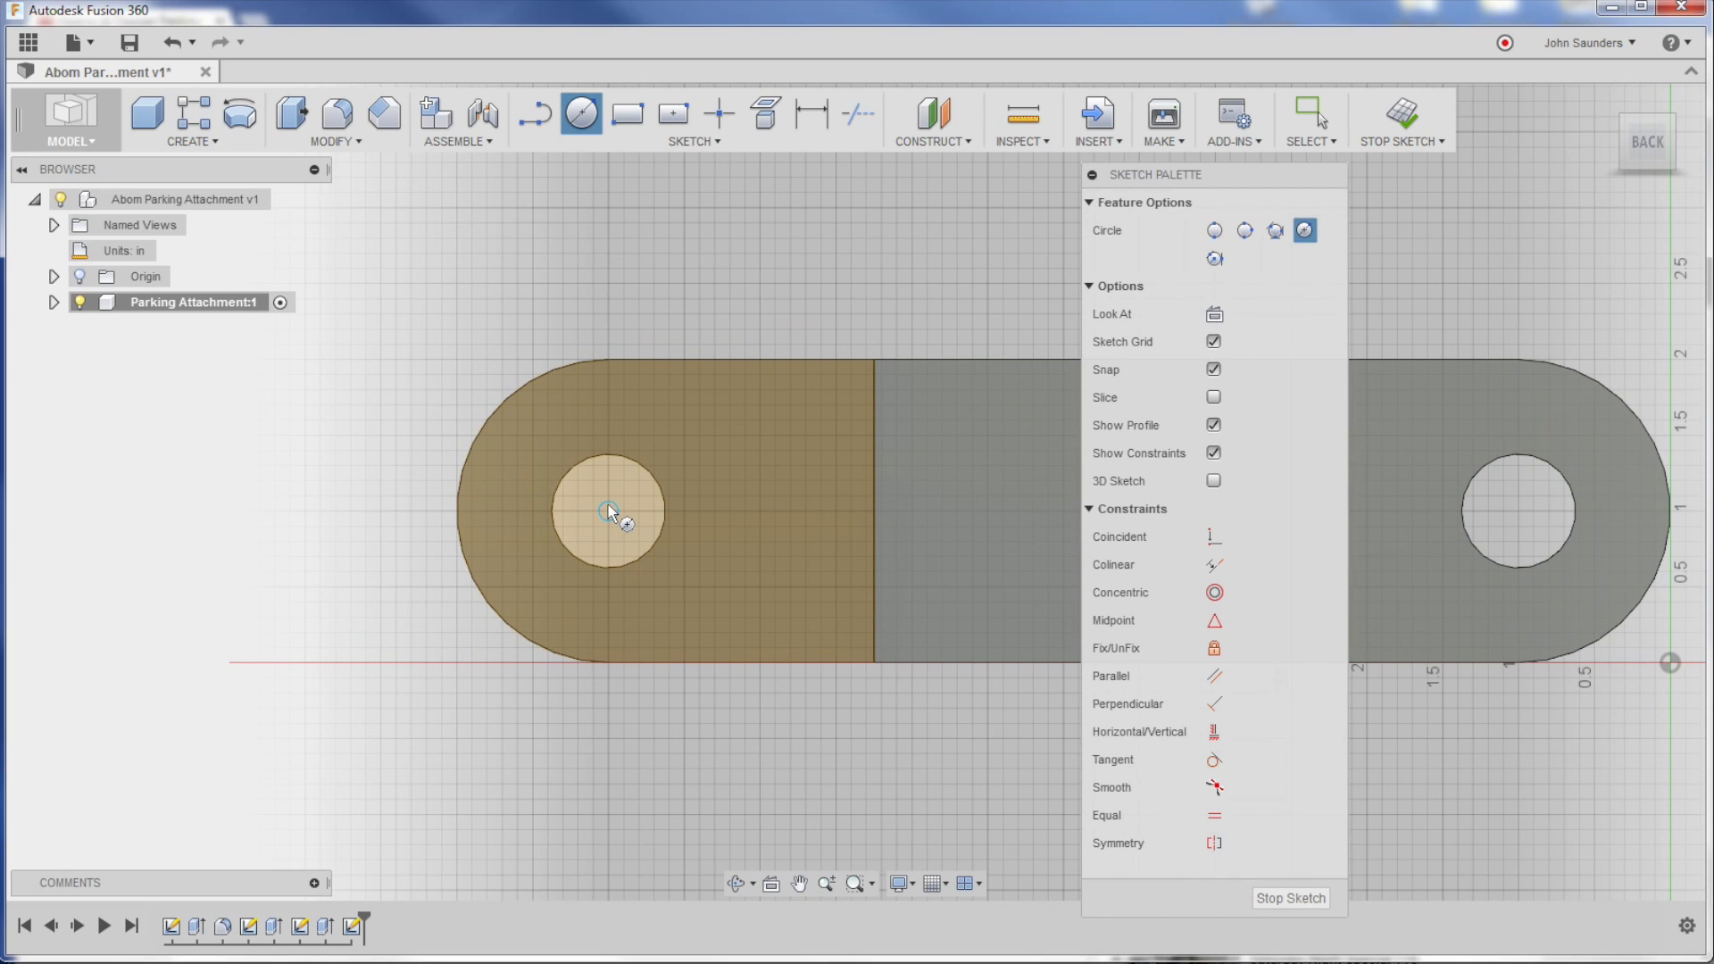
click(608, 511)
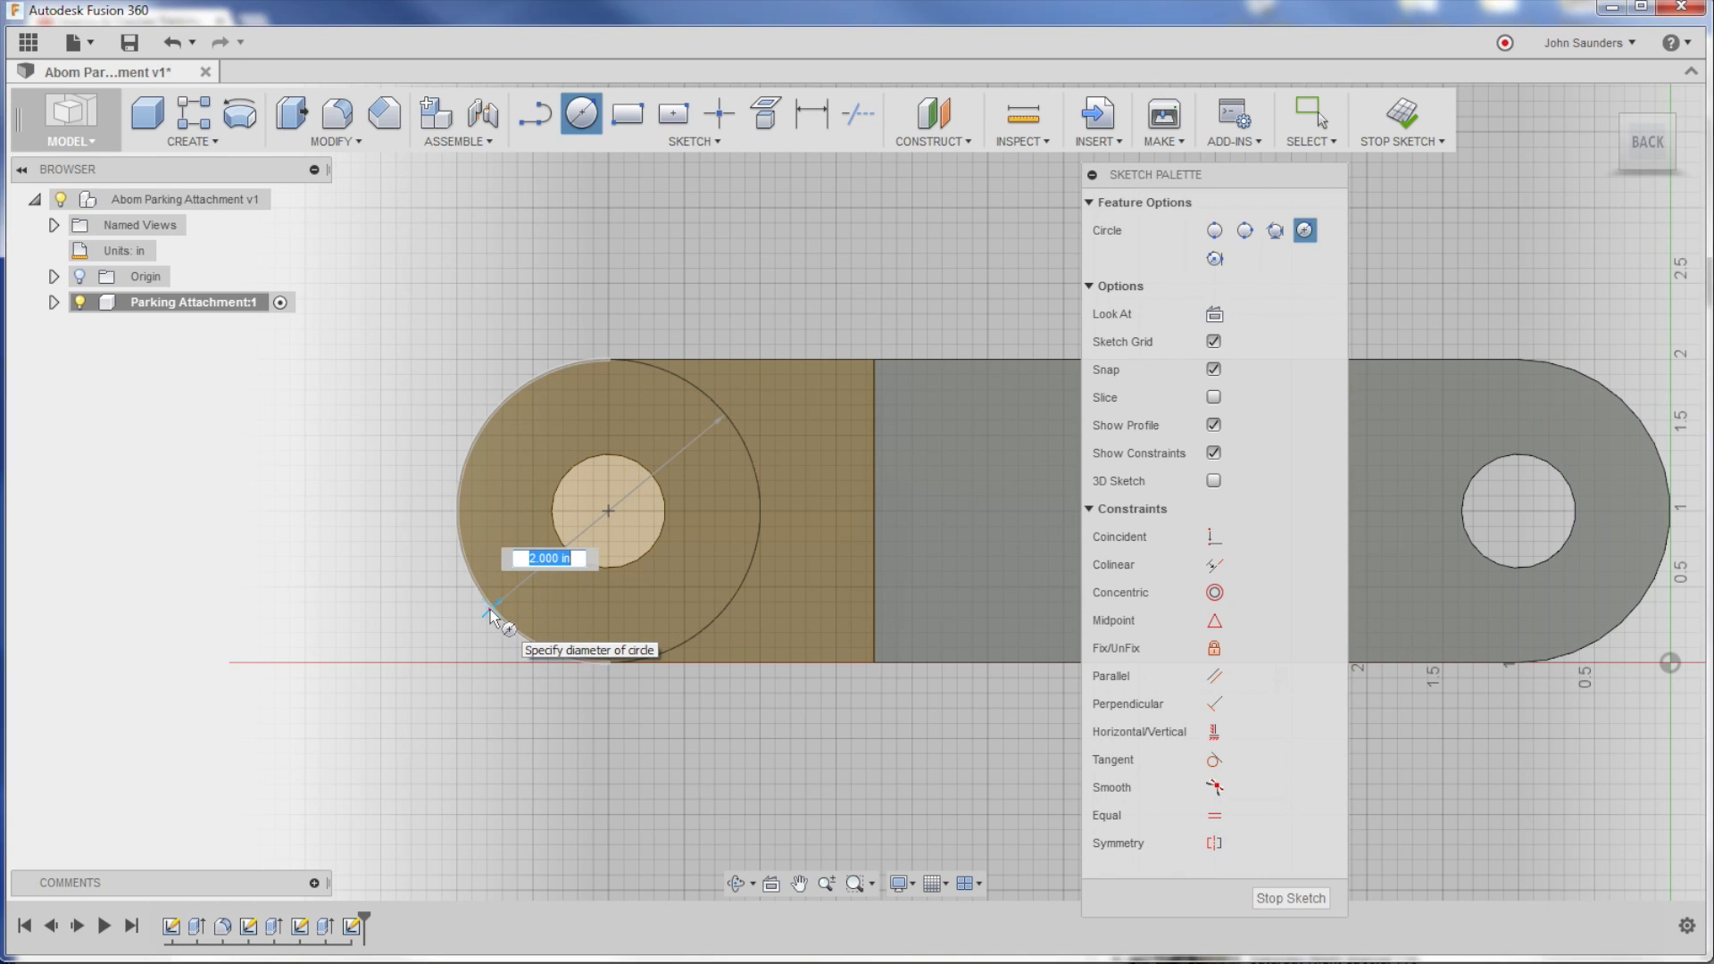
click(508, 634)
Step: Extrude the ring between the 2 in circle and the hole outward as a thin raised boss on the thin end
shift+middle_drag(352, 574, 387, 357)
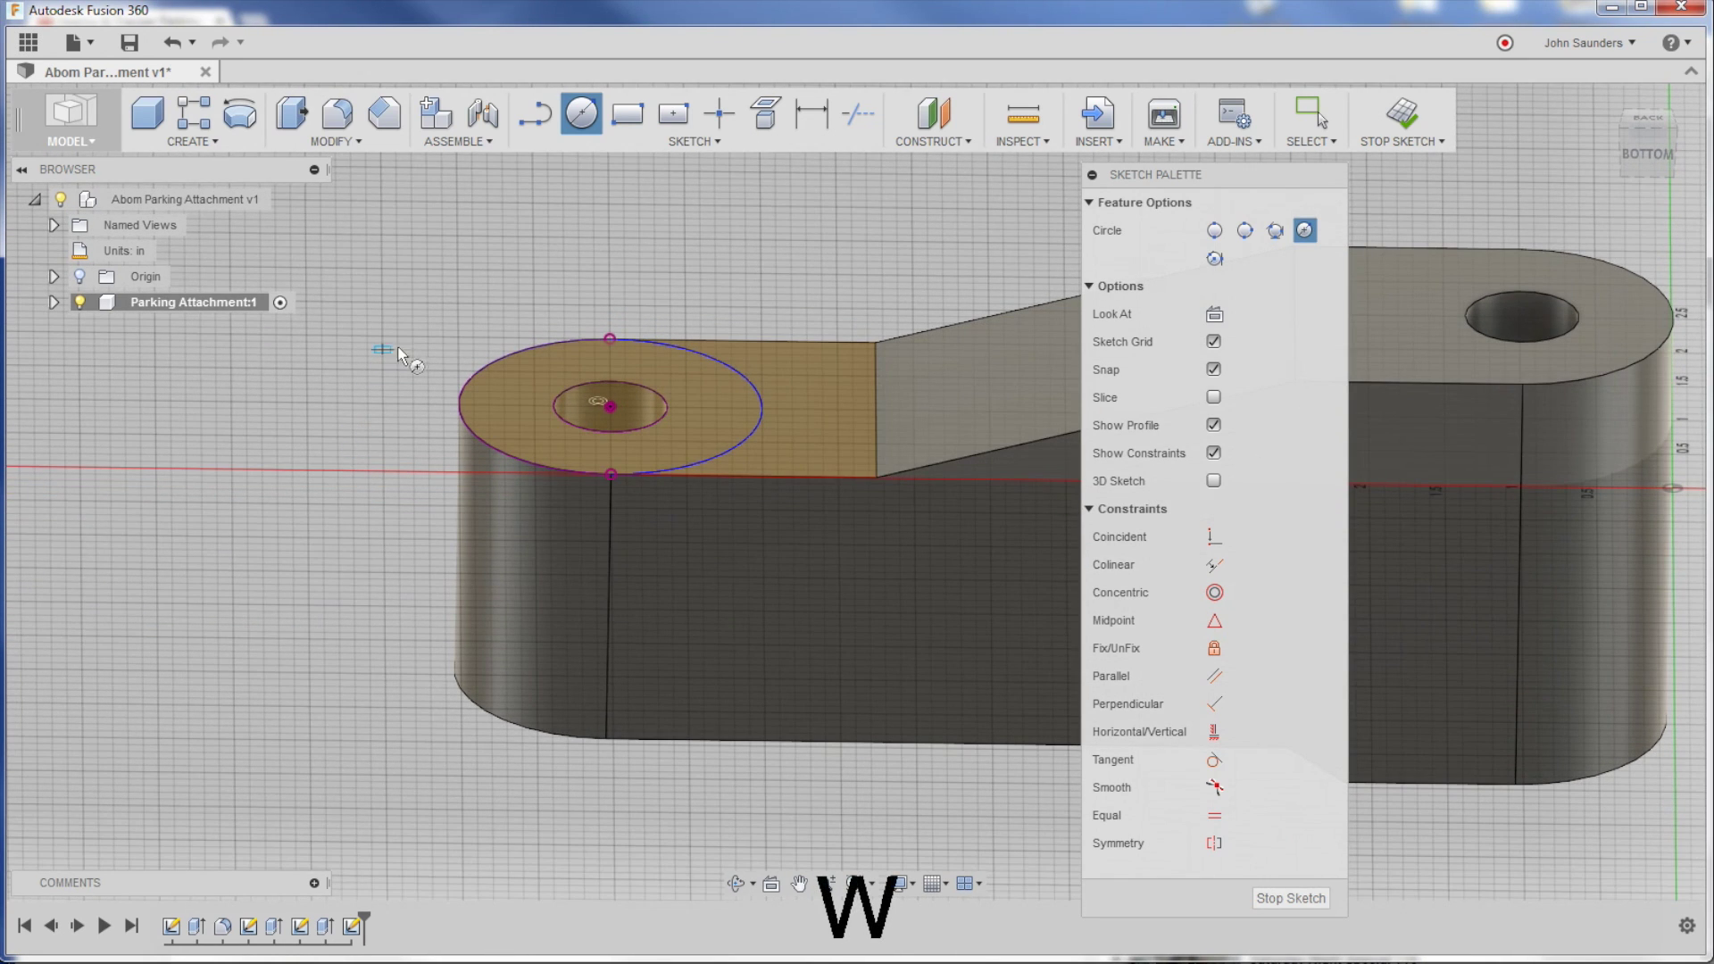
key(q)
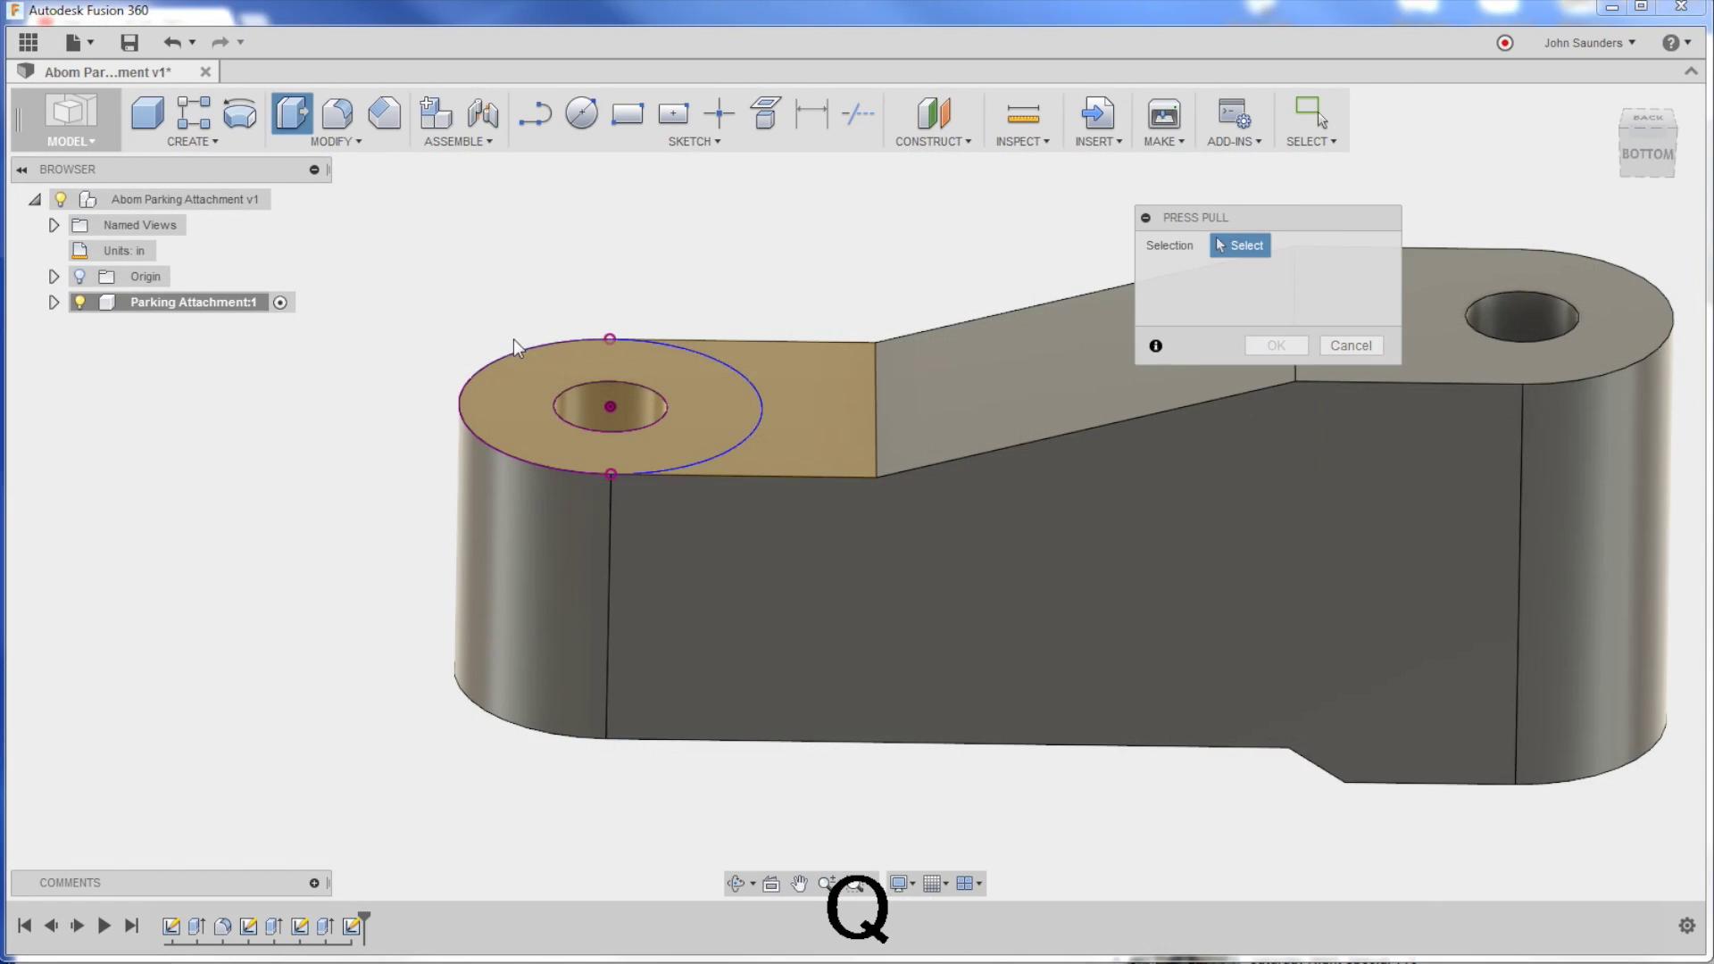
click(520, 397)
key(Delete)
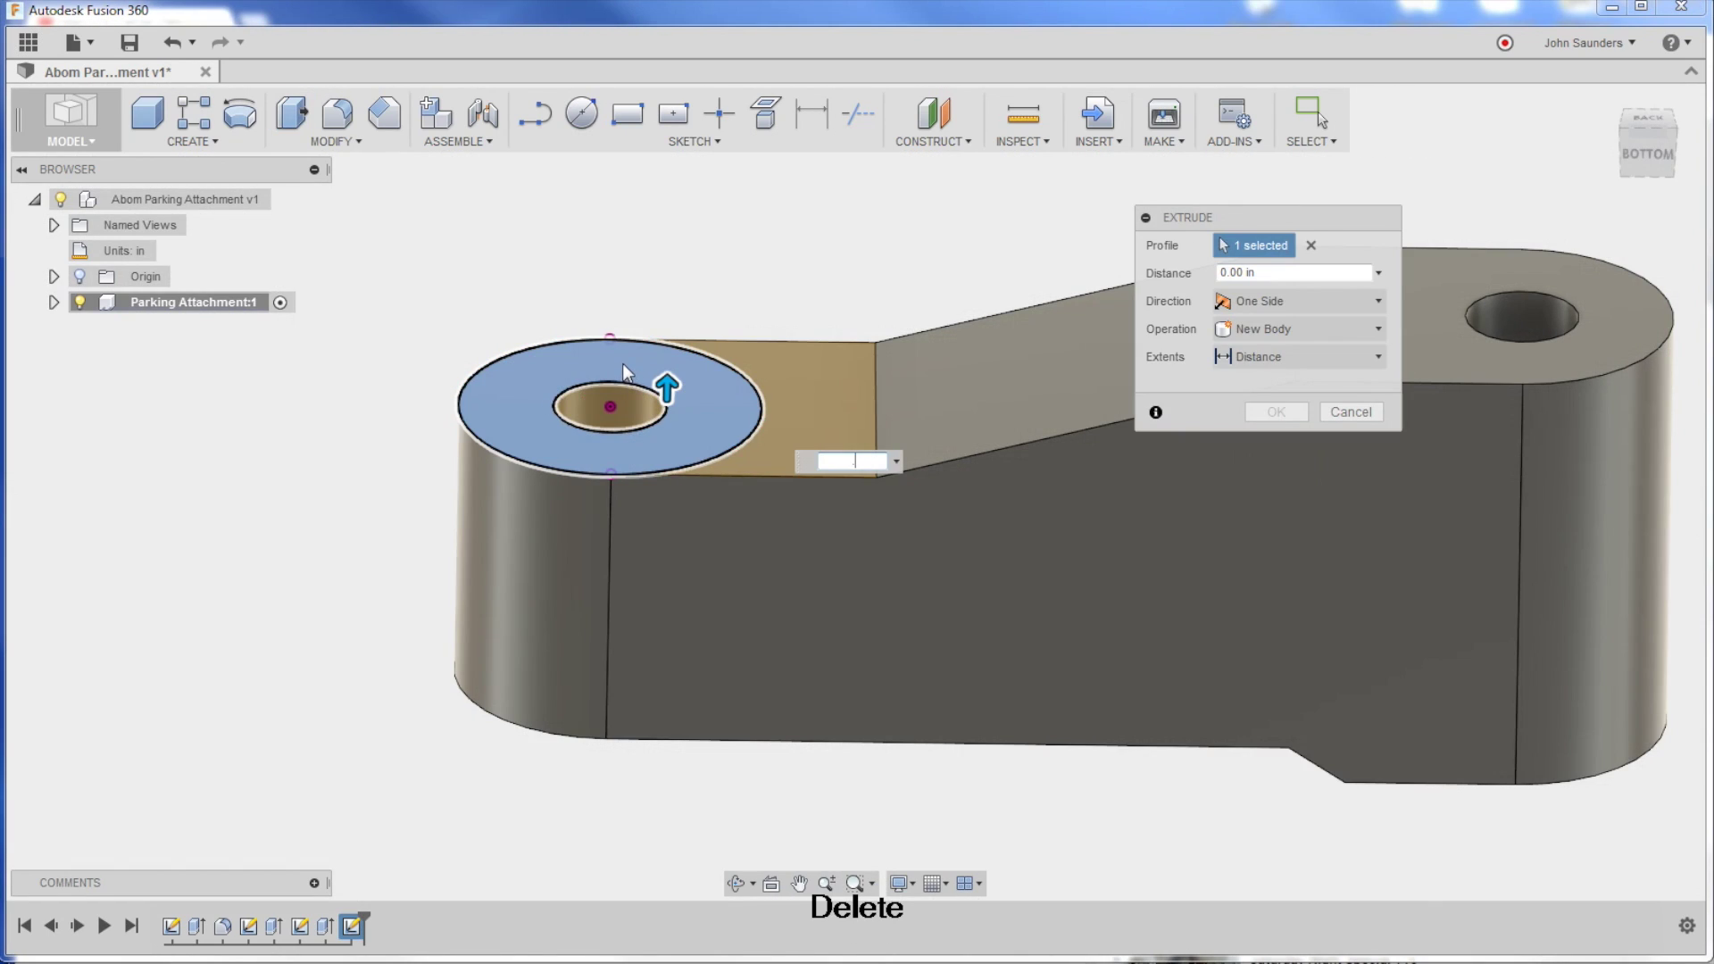
text(1.5)
key(Return)
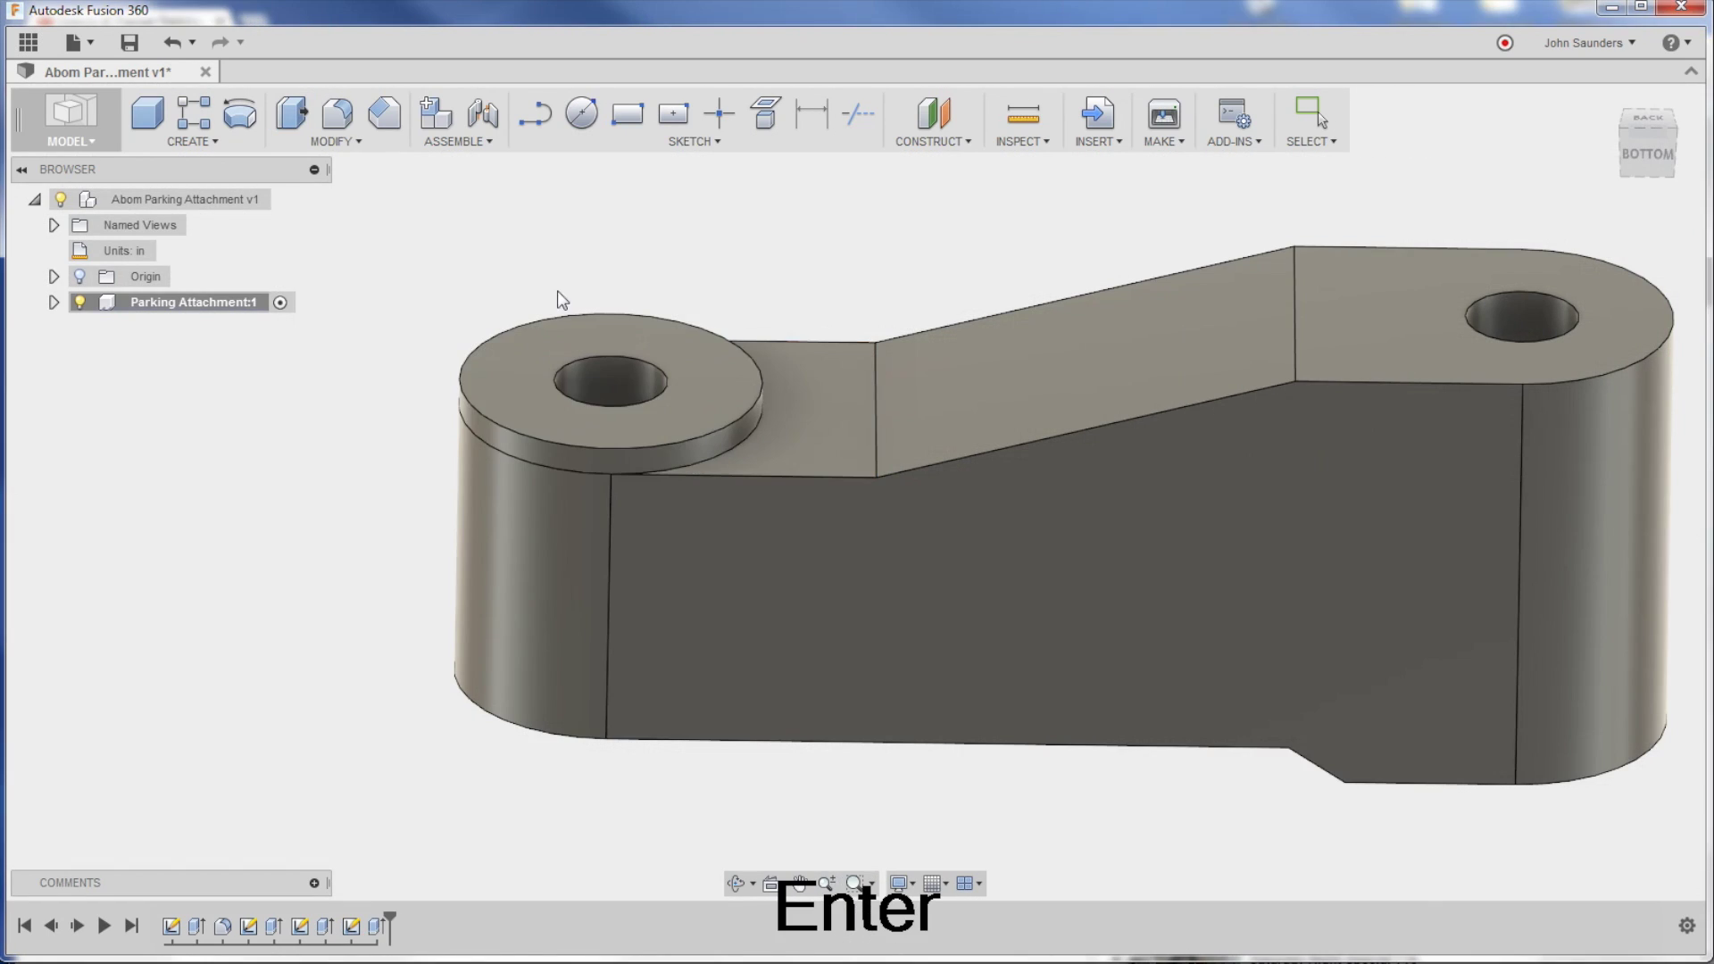
Step: Inspect the raised boss, compare the part with the reference photo in Chrome and return to Fusion 360
shift+middle_drag(429, 280, 793, 362)
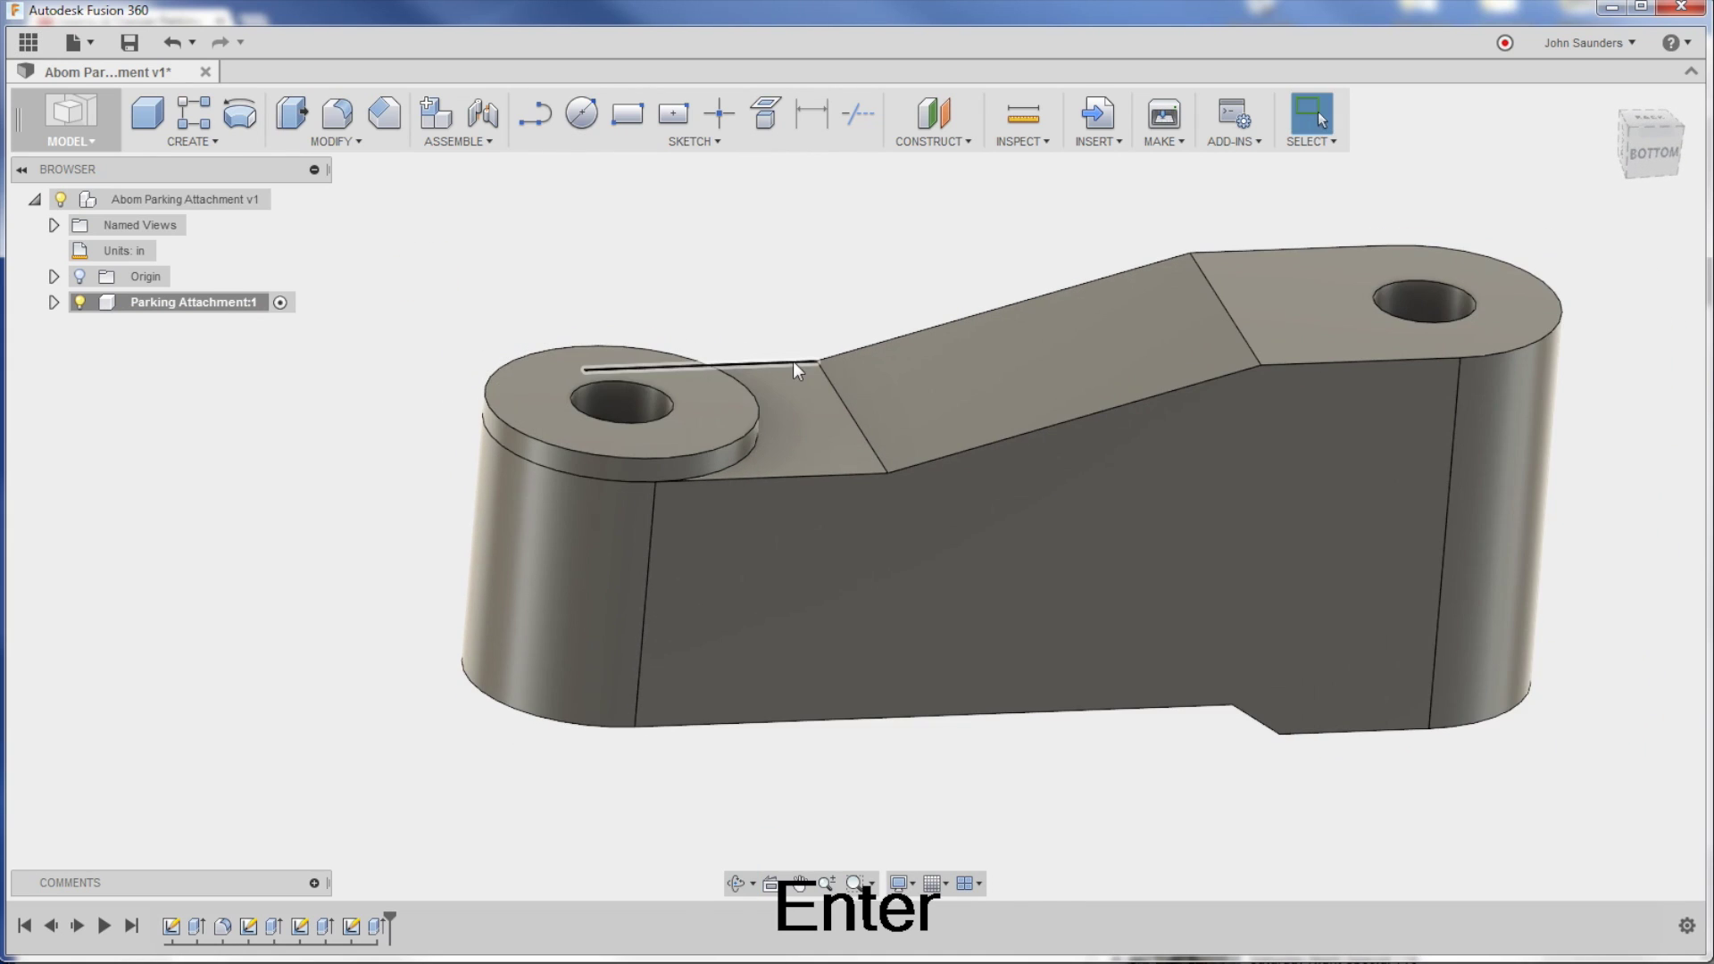
key(alt+Tab)
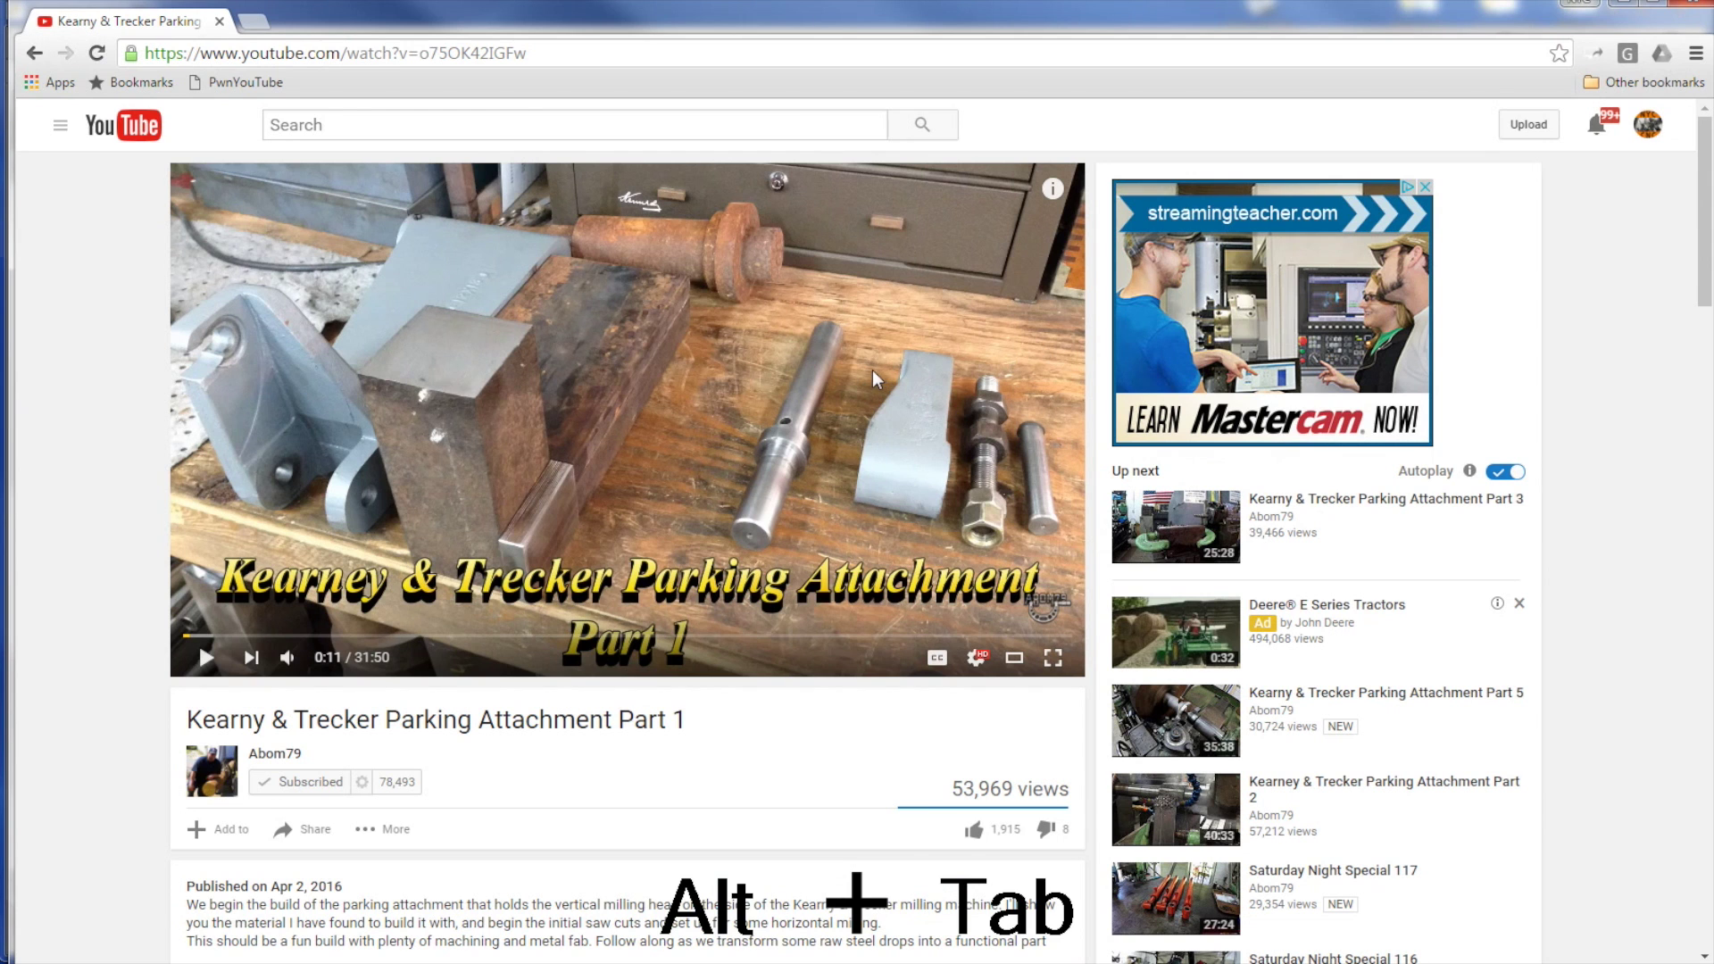
key(alt+Tab)
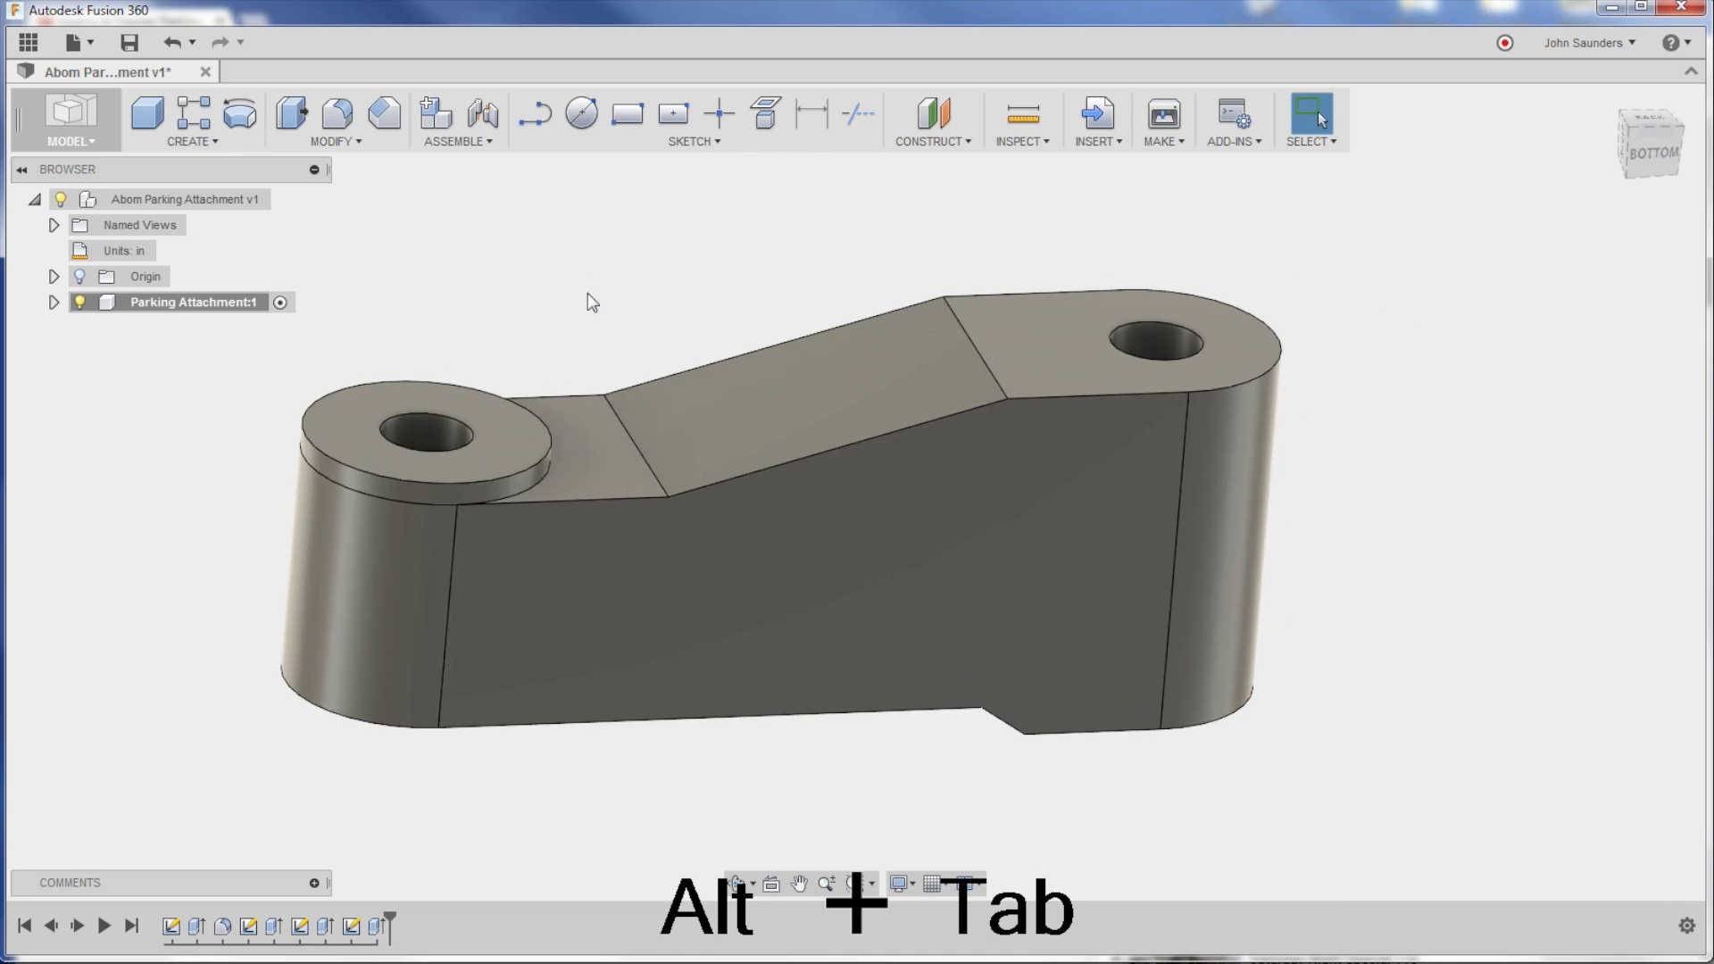